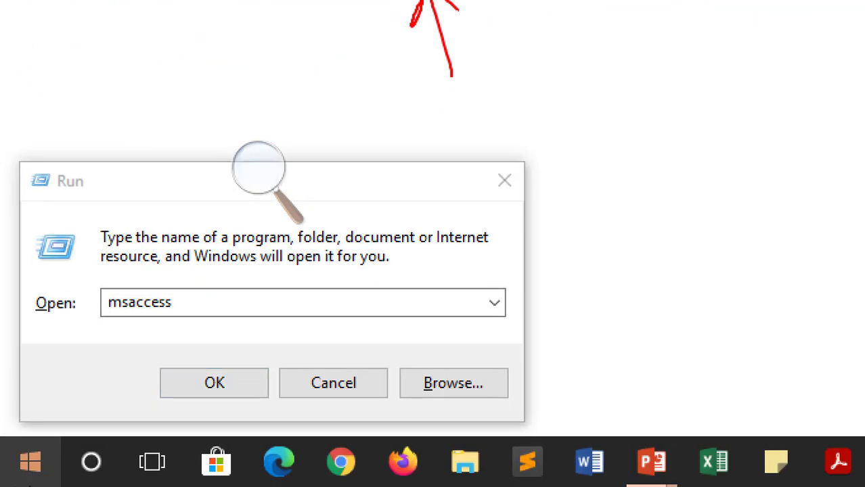
Launch Excel through the Run dialog with the command "excel" and create a blank workbook.
left_click(71, 287)
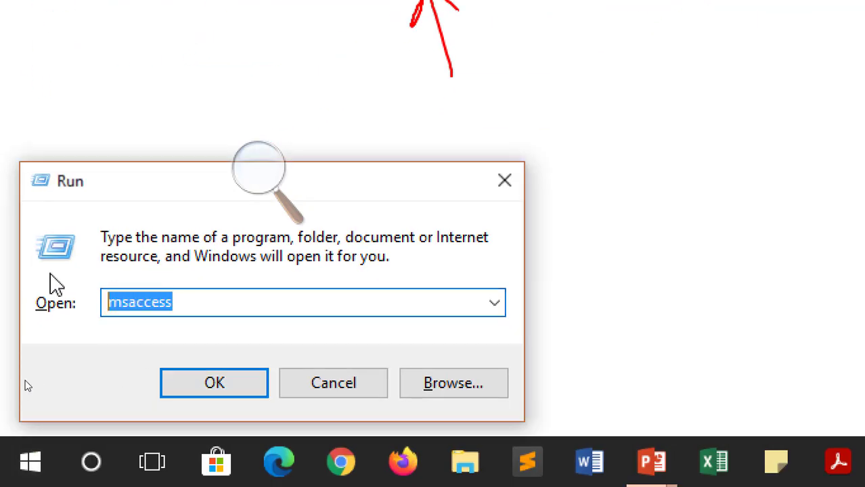
type("excel")
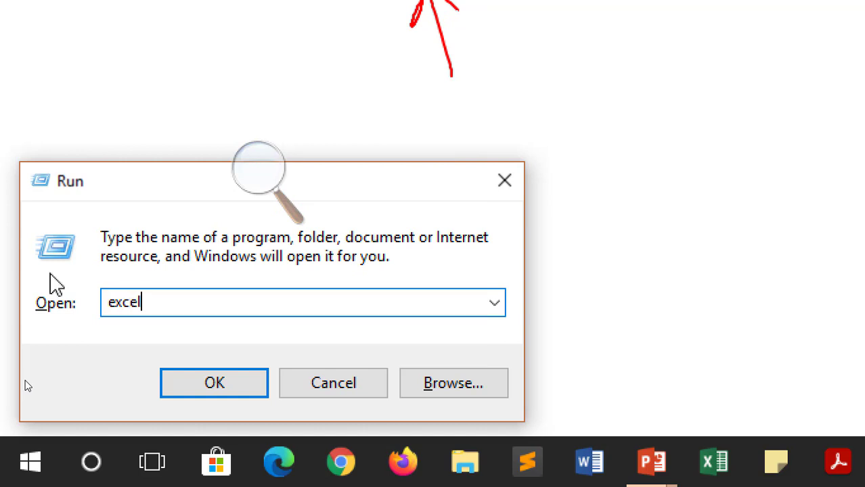
key("Return")
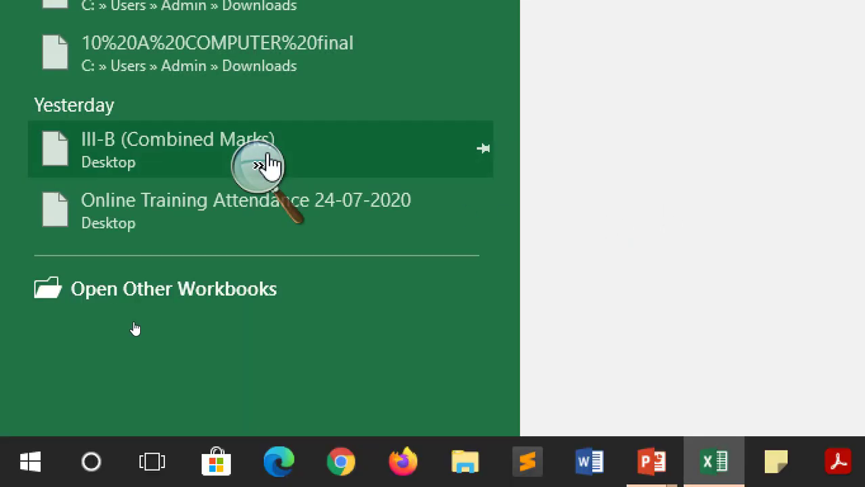
left_click(263, 168)
left_click(254, 180)
left_click(223, 218)
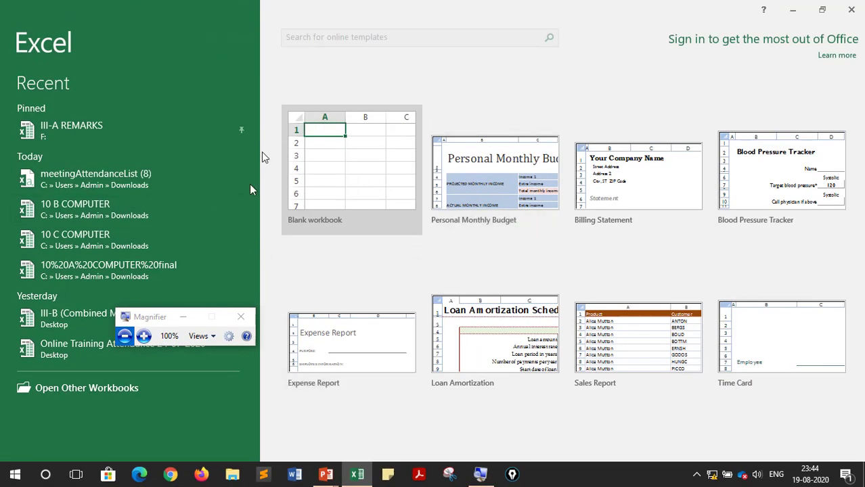
left_click(351, 175)
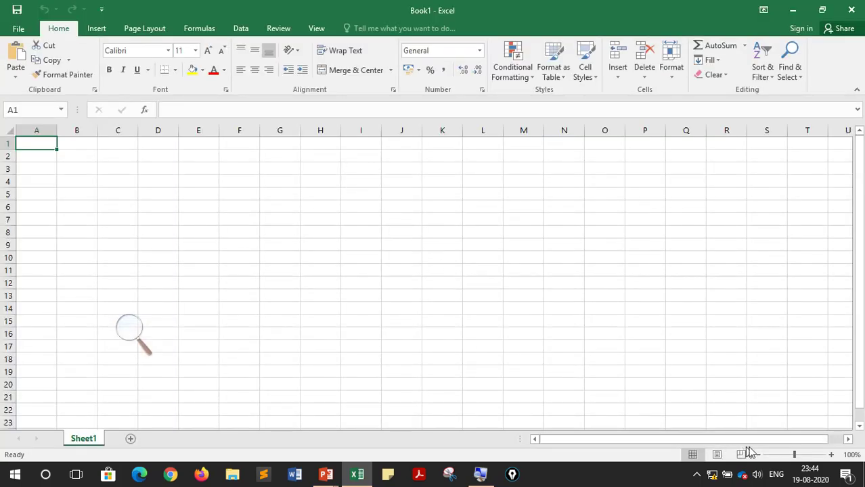
Enlarge the worksheet view to 208% and open the screen-annotation pen toolbar, placing it over column J.
left_click(802, 455)
left_click_drag(806, 455, 804, 458)
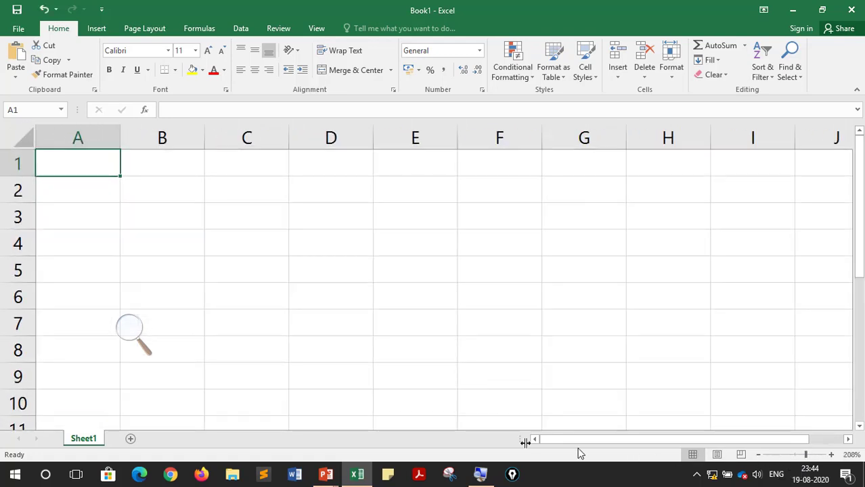
left_click(510, 474)
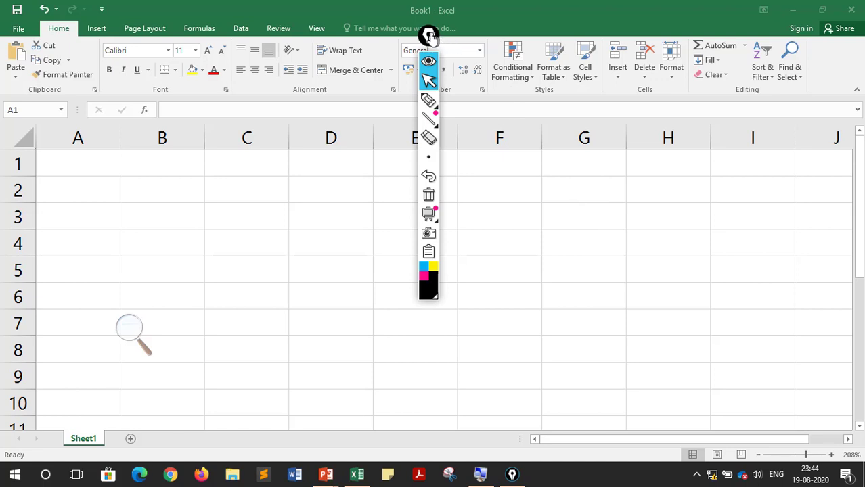
mouse_move(429, 35)
left_mouse_down()
mouse_move(815, 144)
mouse_move(834, 122)
left_mouse_up()
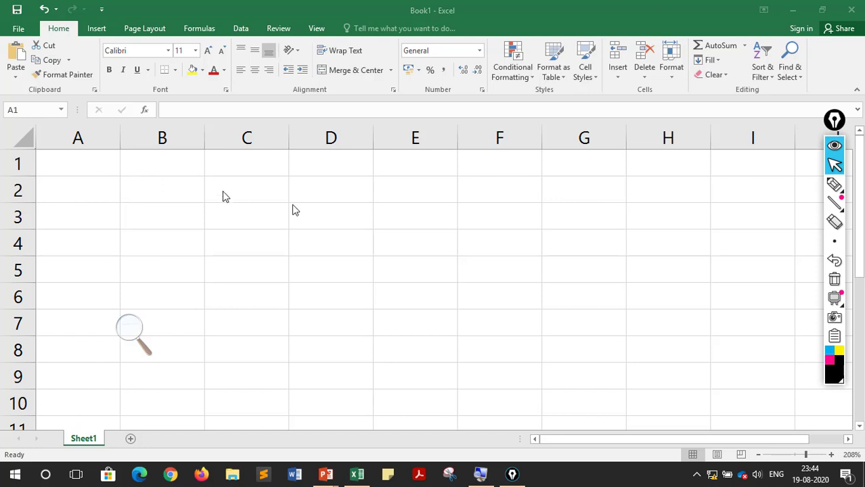
Handwrite "Report" with the annotation pen over columns E to G, underline it and circle it.
left_click(834, 184)
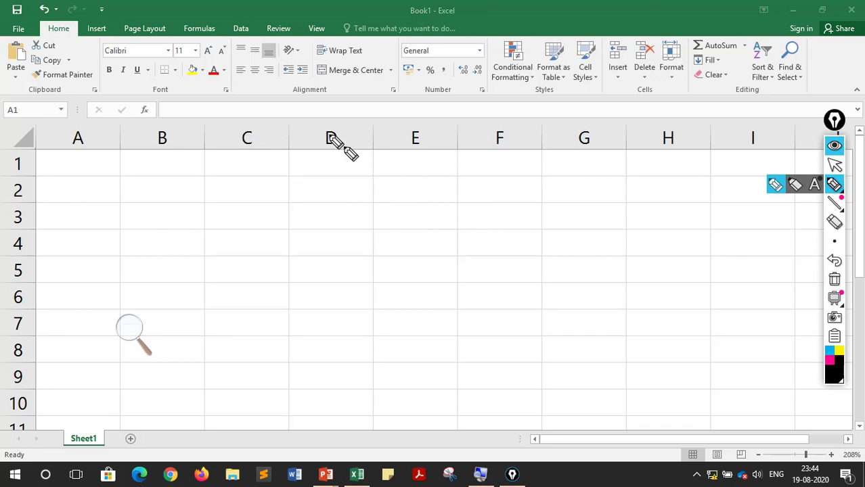
mouse_move(427, 266)
left_mouse_down()
mouse_move(438, 287)
mouse_move(470, 299)
mouse_move(541, 286)
mouse_move(510, 318)
mouse_move(530, 316)
left_mouse_up()
mouse_move(518, 238)
left_mouse_down()
mouse_move(554, 250)
mouse_move(405, 236)
mouse_move(433, 215)
left_mouse_up()
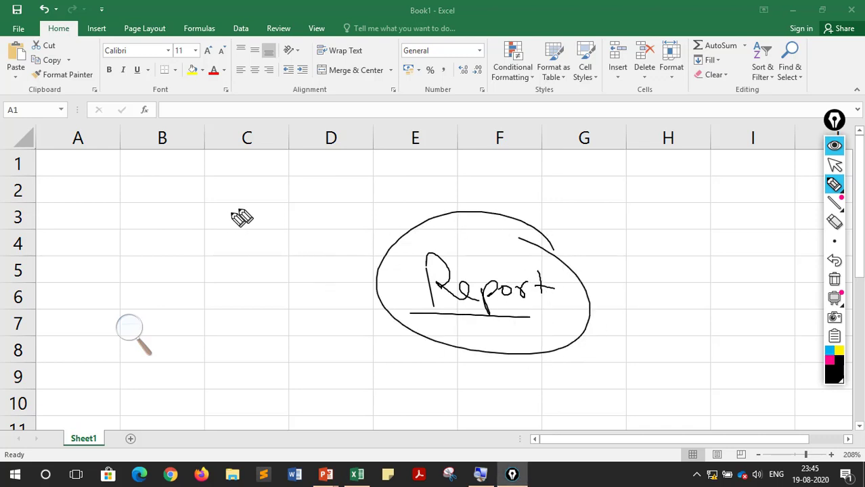
Handwrite "Sum", "Avg" and a circled "%" below each other over column C, and add a closing bracket beside them.
mouse_move(241, 198)
left_mouse_down()
mouse_move(228, 222)
mouse_move(269, 229)
mouse_move(291, 215)
left_mouse_up()
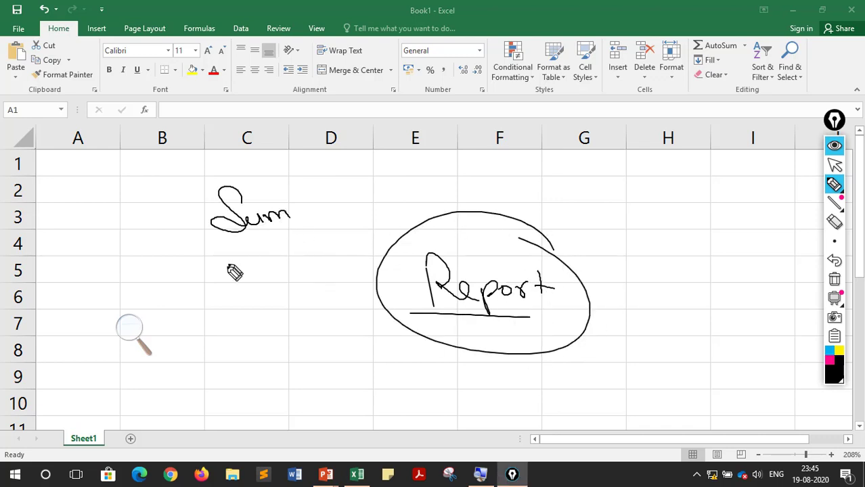
mouse_move(218, 285)
left_mouse_down()
mouse_move(228, 263)
mouse_move(276, 272)
mouse_move(292, 287)
left_mouse_up()
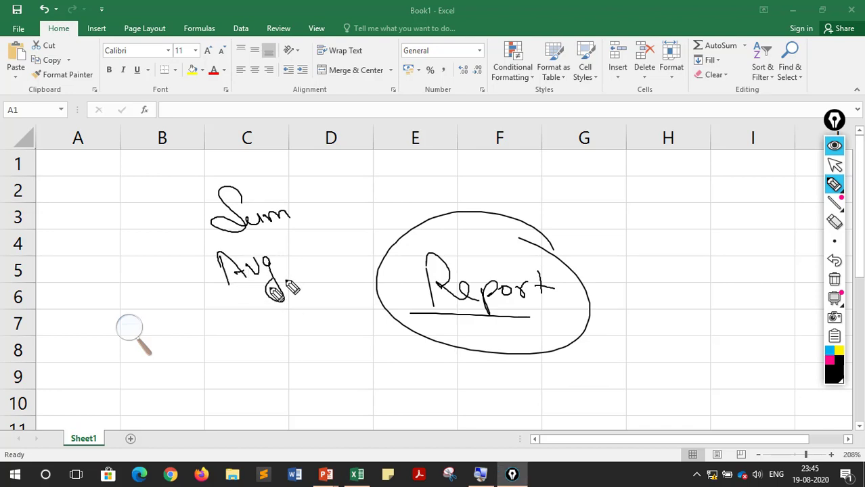
left_click_drag(256, 317, 234, 362)
left_click(233, 333)
left_click(252, 349)
mouse_move(257, 313)
left_mouse_down()
mouse_move(247, 387)
mouse_move(272, 308)
left_mouse_up()
mouse_move(290, 190)
left_mouse_down()
mouse_move(313, 193)
mouse_move(316, 349)
left_mouse_up()
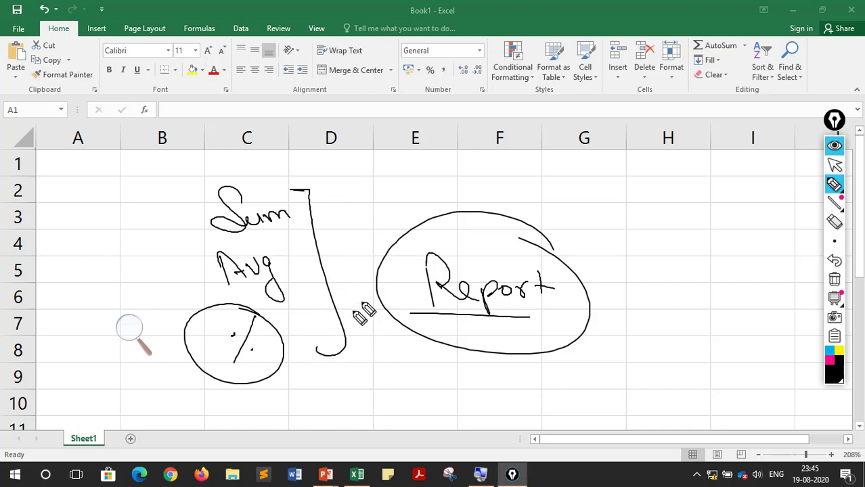
Draw an arrow from the bracket to a handwritten "Min → Max" above "Report", then underline and circle it.
left_click_drag(329, 215, 390, 211)
left_click_drag(366, 200, 373, 218)
mouse_move(404, 195)
left_mouse_down()
mouse_move(452, 205)
mouse_move(515, 197)
left_mouse_up()
mouse_move(535, 192)
left_mouse_down()
mouse_move(539, 209)
mouse_move(557, 189)
mouse_move(579, 211)
mouse_move(600, 207)
left_mouse_up()
left_click_drag(461, 215, 574, 215)
mouse_move(608, 179)
left_mouse_down()
mouse_move(390, 212)
mouse_move(338, 161)
left_mouse_up()
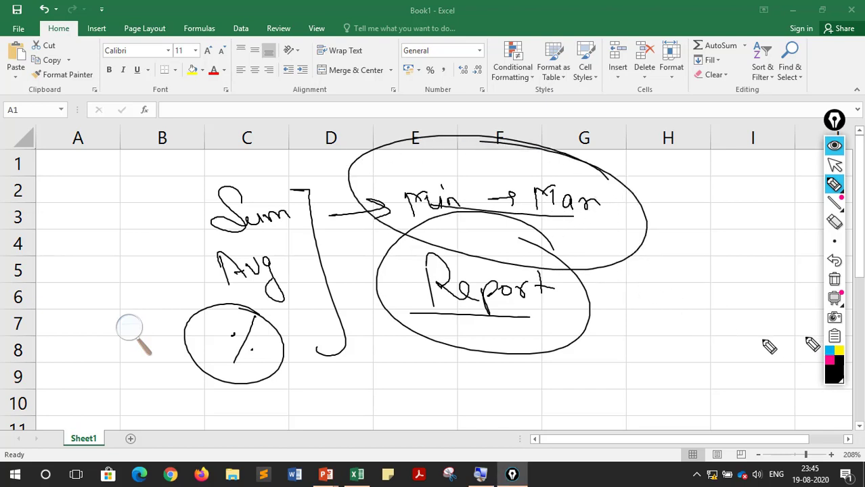
Clear all pen annotations from the screen and switch the annotation tool back to cursor mode.
left_click(833, 282)
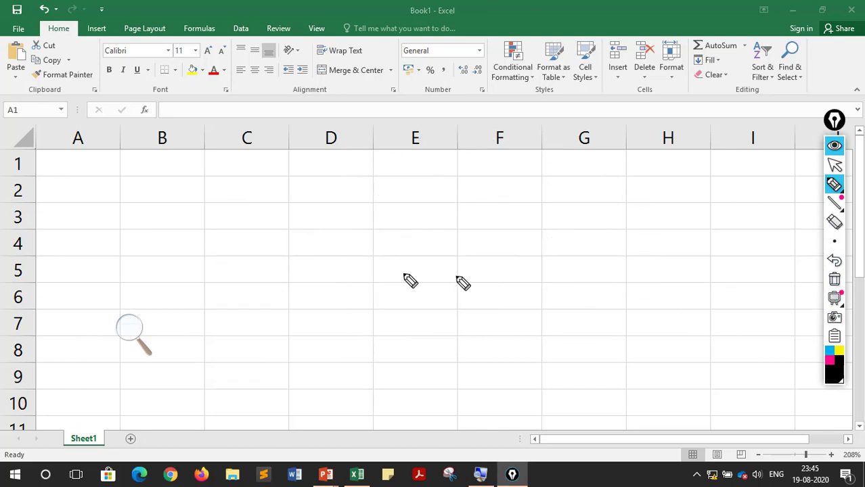
left_click(837, 167)
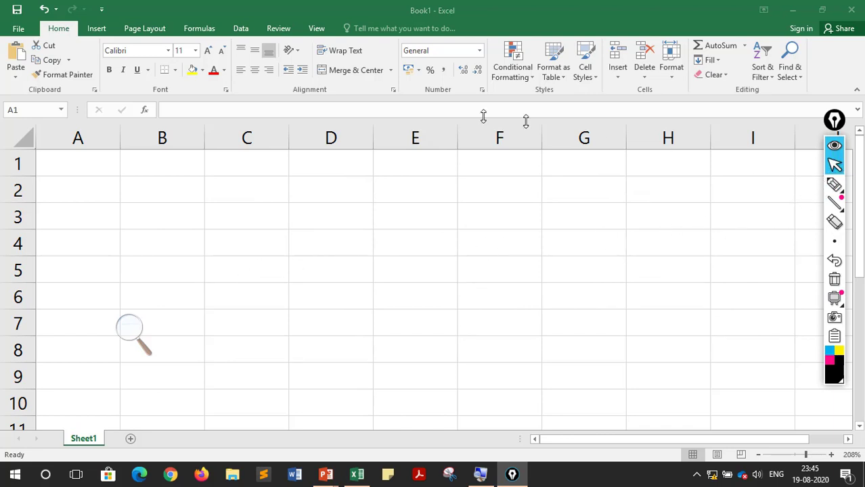
Enter the capitalised column headings NAME, SCIENCE and MATHS in cells A1 to C1.
left_click(97, 168)
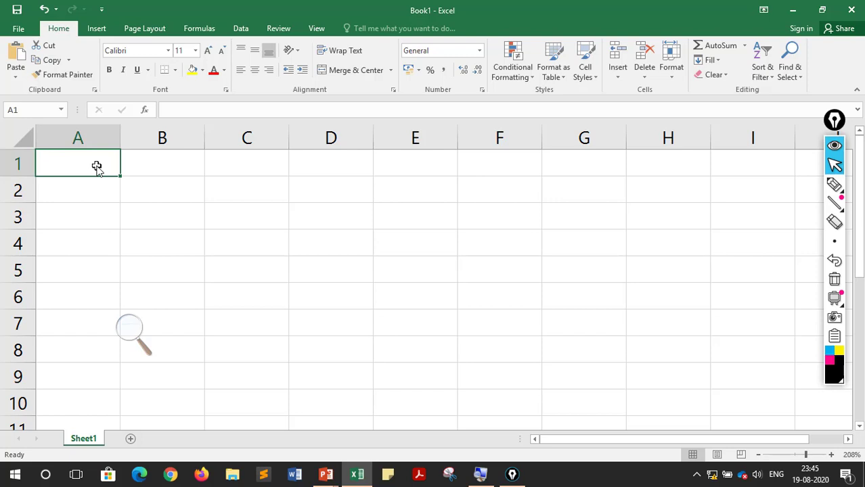
key("Caps_Lock")
type("NAME")
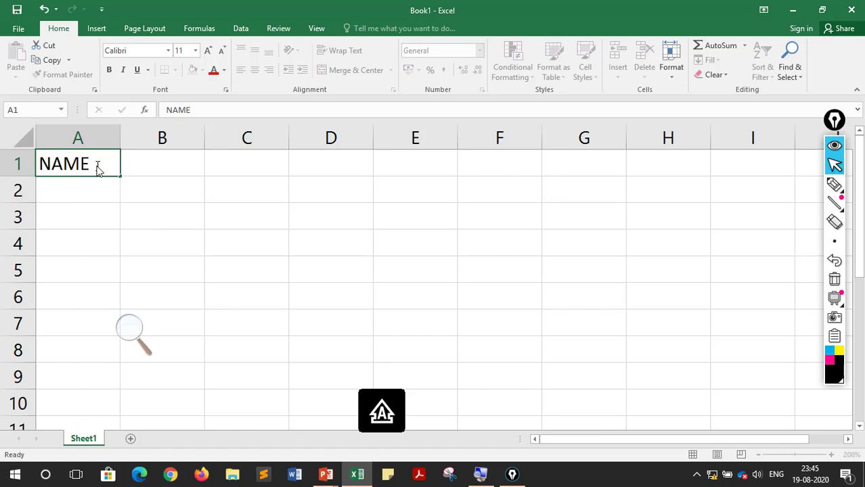
key("Tab")
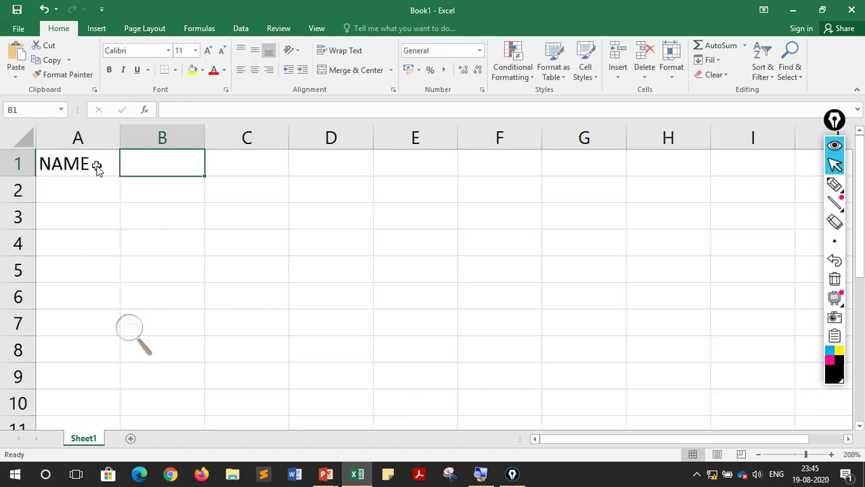
type("SCI")
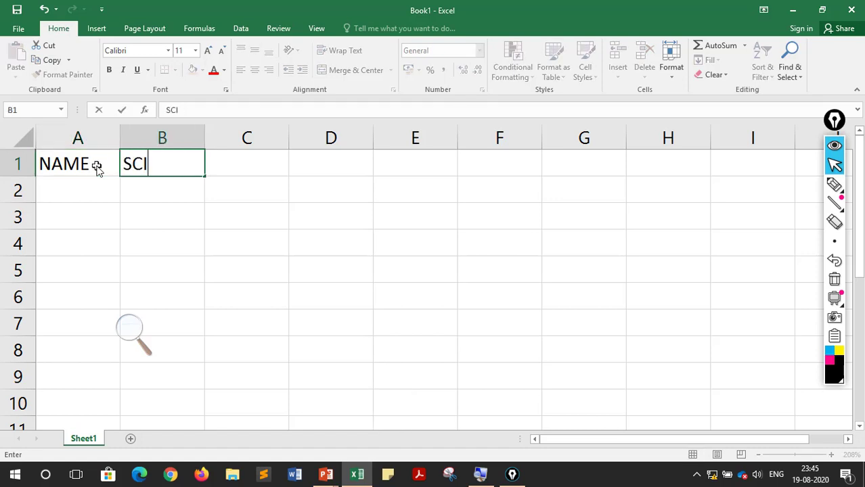
type("ENCE")
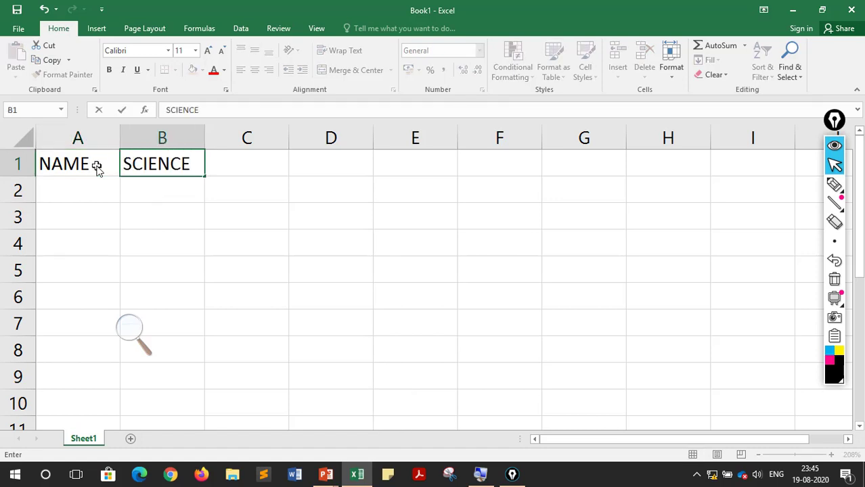
key("Tab")
type("MAT")
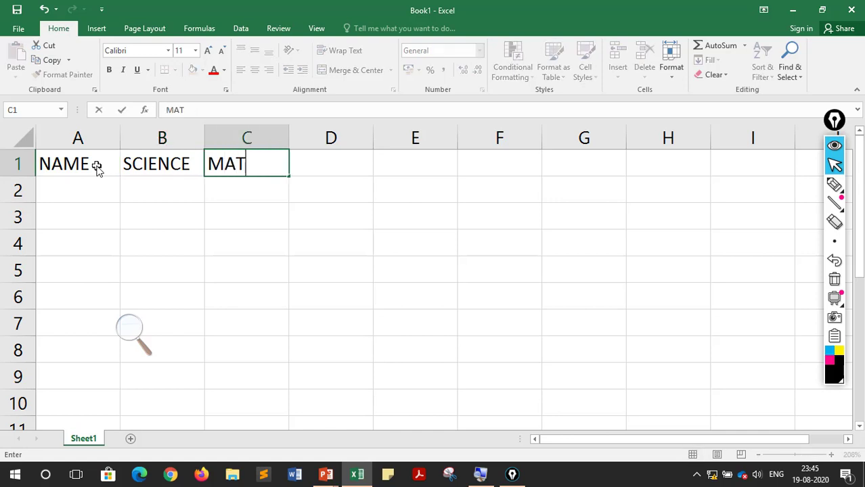
type("HS")
key("Tab")
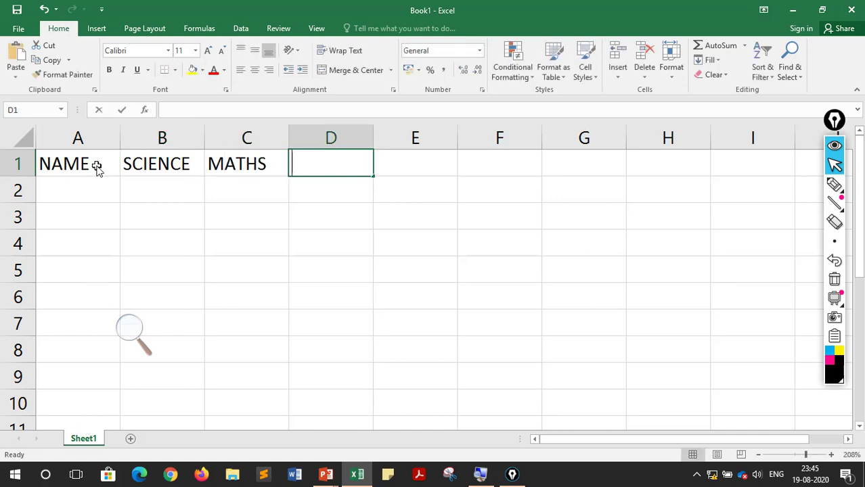
Enter the subject headings SST, COMPUTER, ENGLISH and HINDI in cells D1 to G1.
type("SST")
key("Tab")
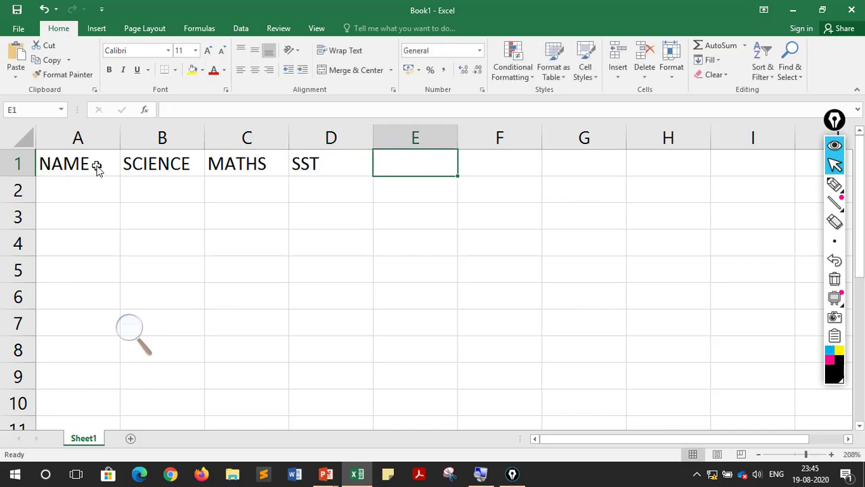
type("C")
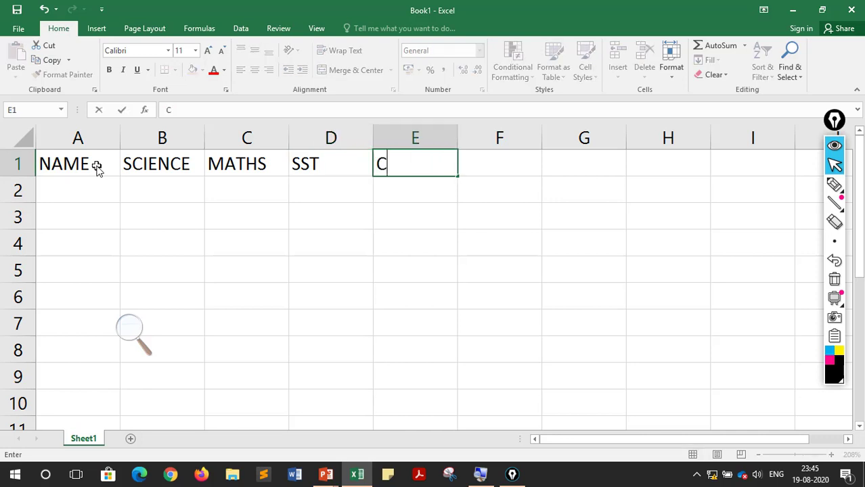
type("OMPUTER")
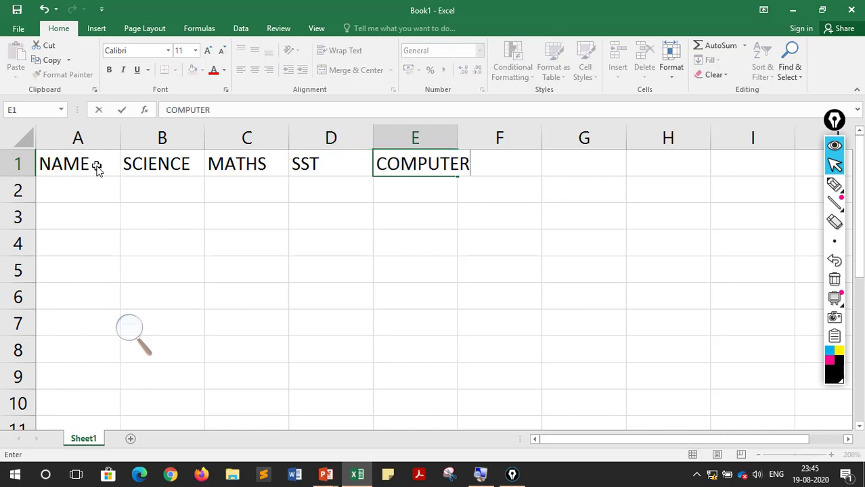
key("Tab")
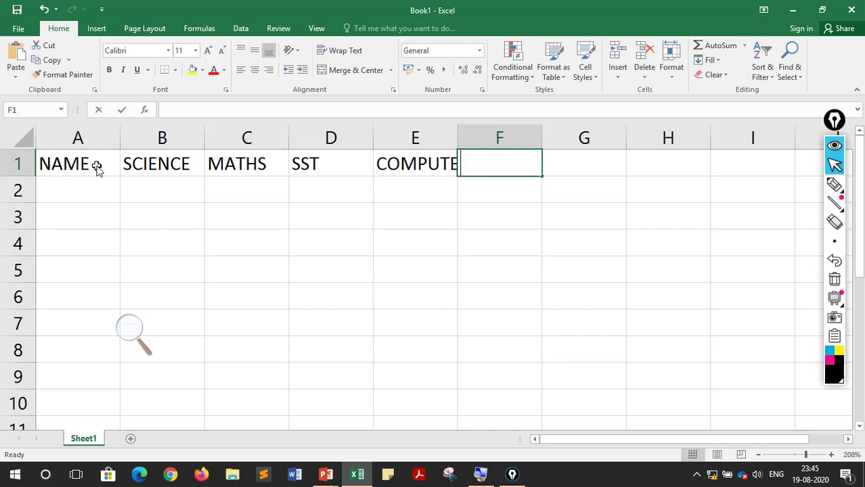
type("ENGLI")
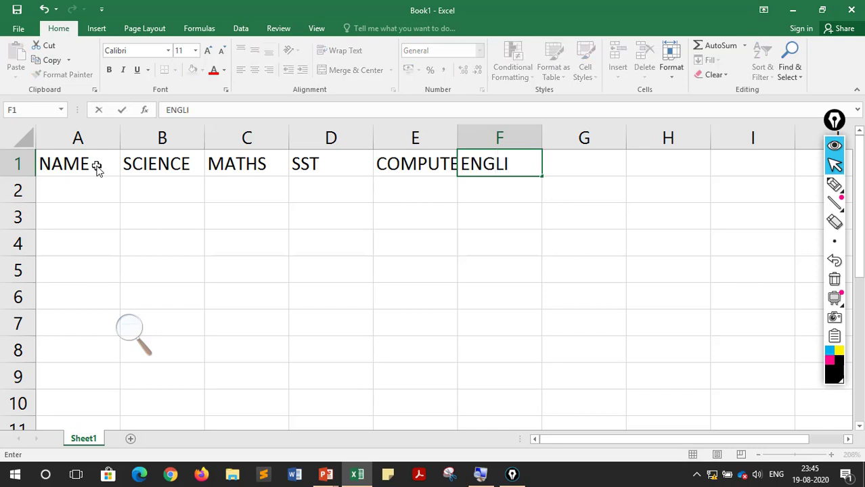
type("SH")
key("Tab")
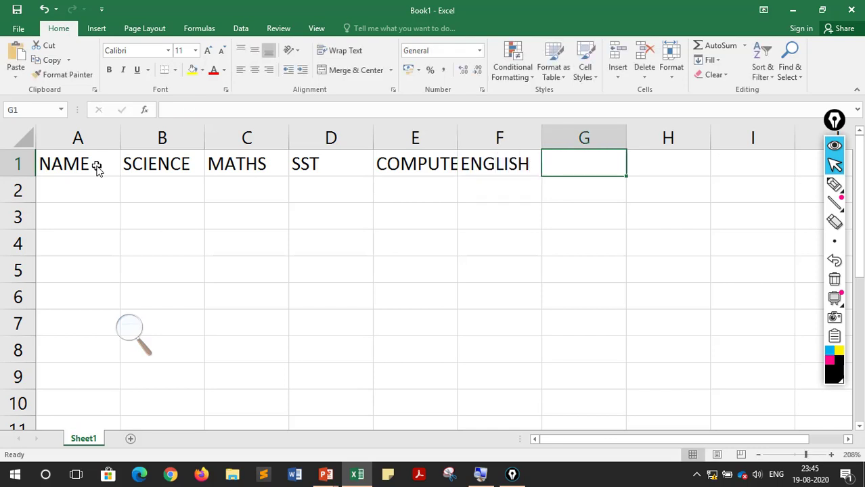
type("HINDI")
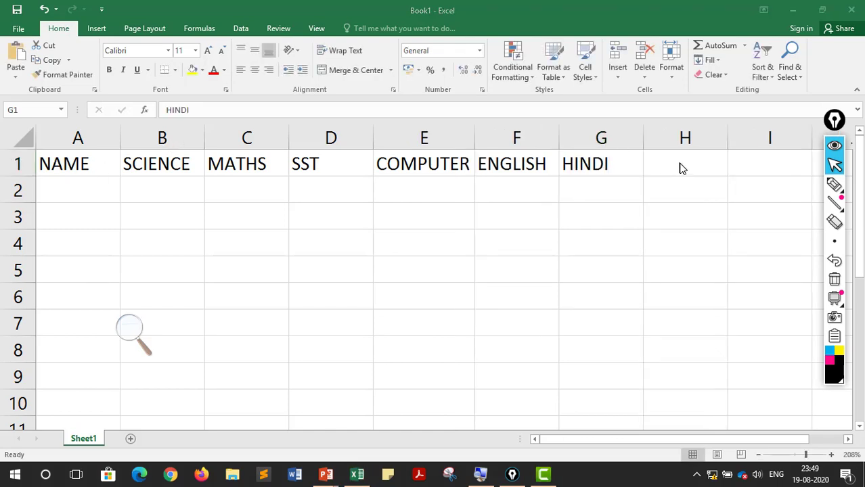
Enter the heading TOTAL in cell H1, after the HINDI column.
left_click(683, 163)
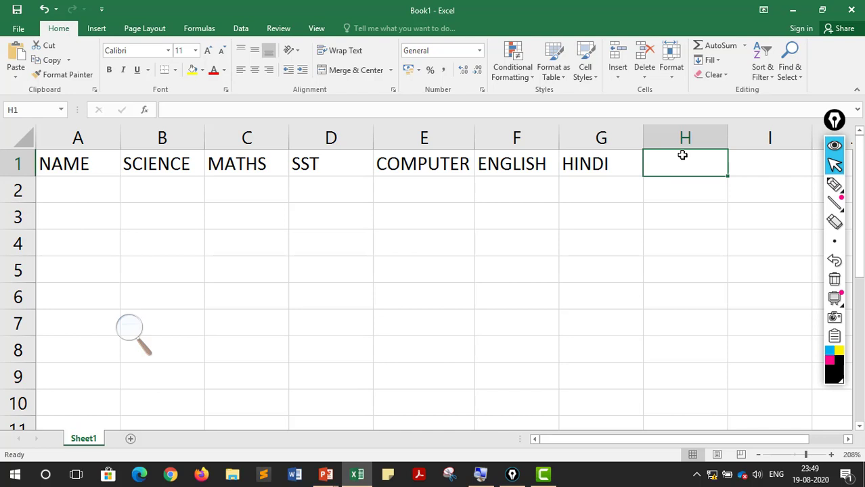
type("TOTAL")
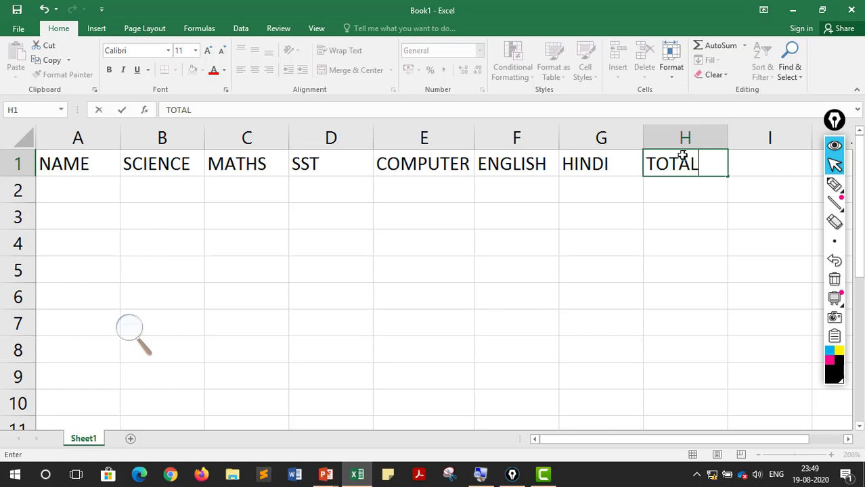
key("Tab")
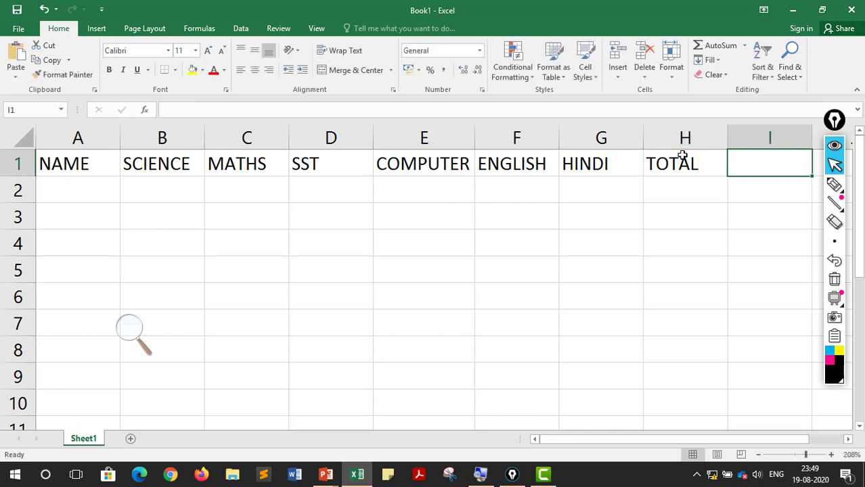
type("AERA")
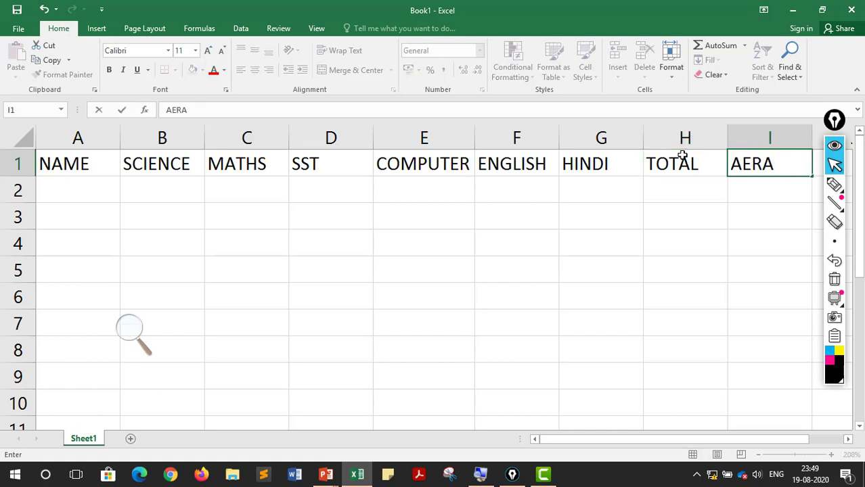
type("GE")
key("BackSpace")
key("BackSpace")
key("BackSpace")
key("BackSpace")
key("BackSpace")
key("BackSpace")
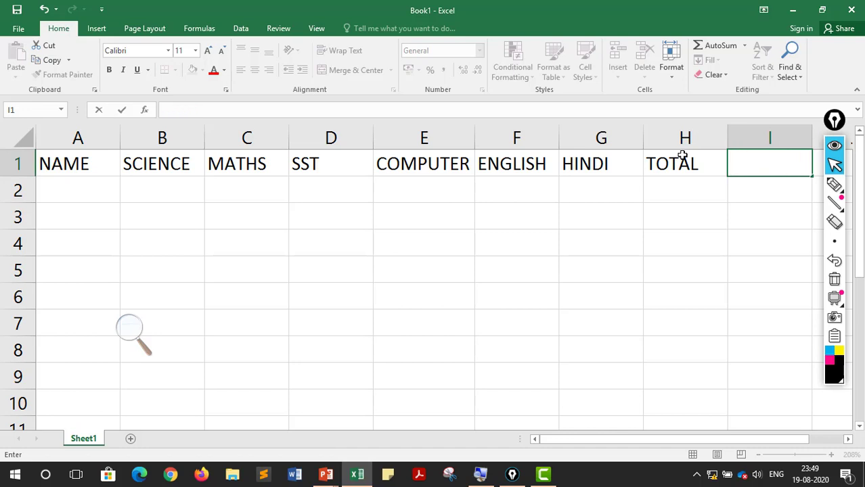
Enter the headings AVERAGE and PERCENTAGE in cells I1 and J1, after the TOTAL column.
type("AVERAGE")
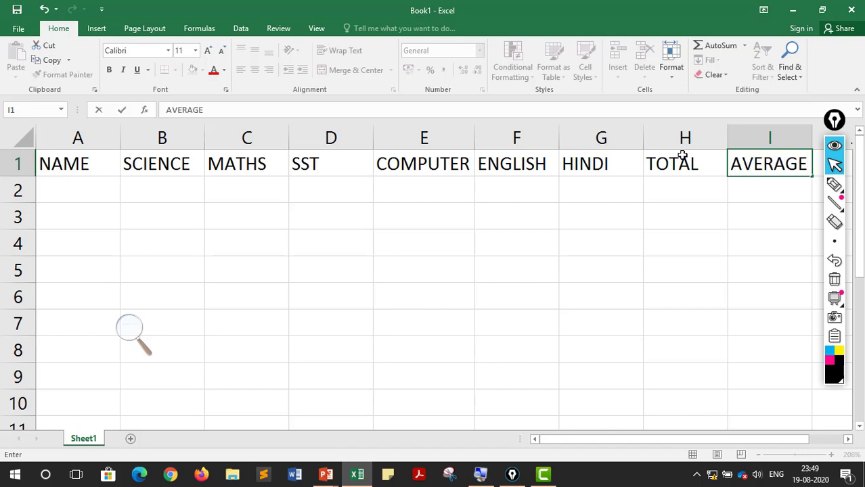
key("Tab")
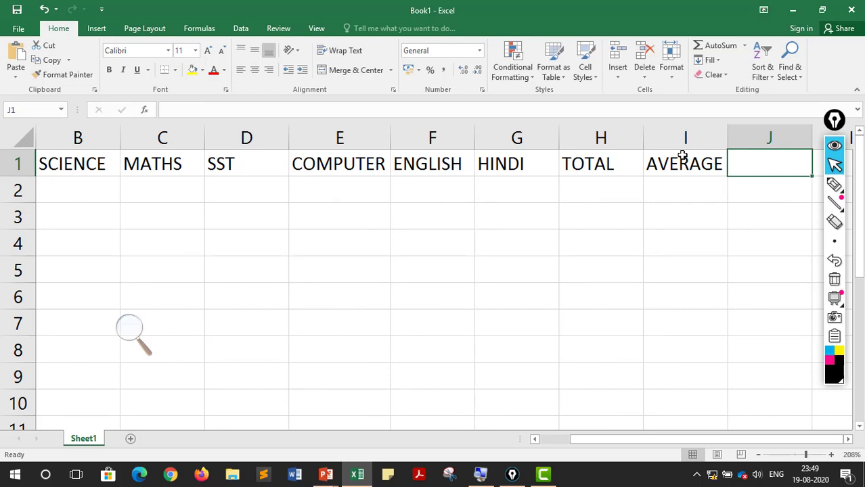
type("PERCEN")
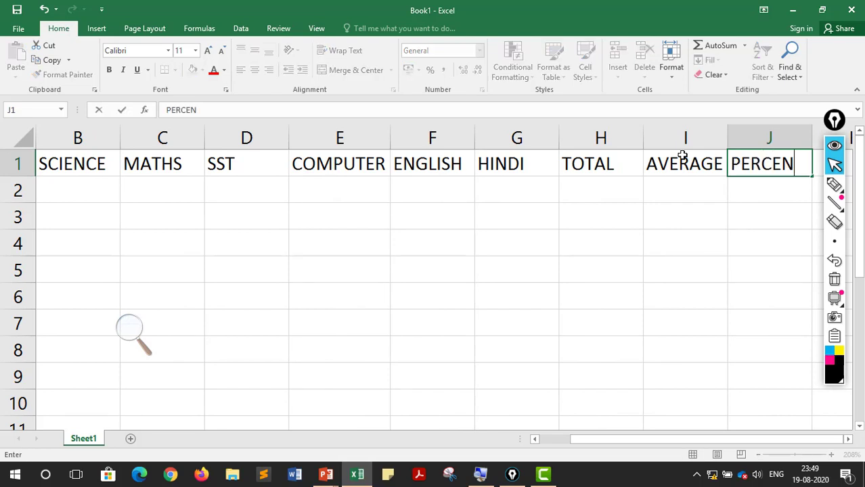
type("TAGE")
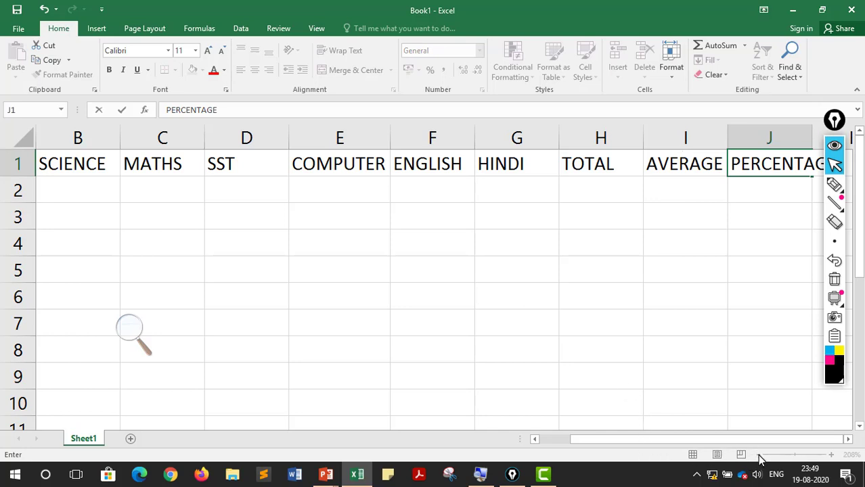
left_click(755, 352)
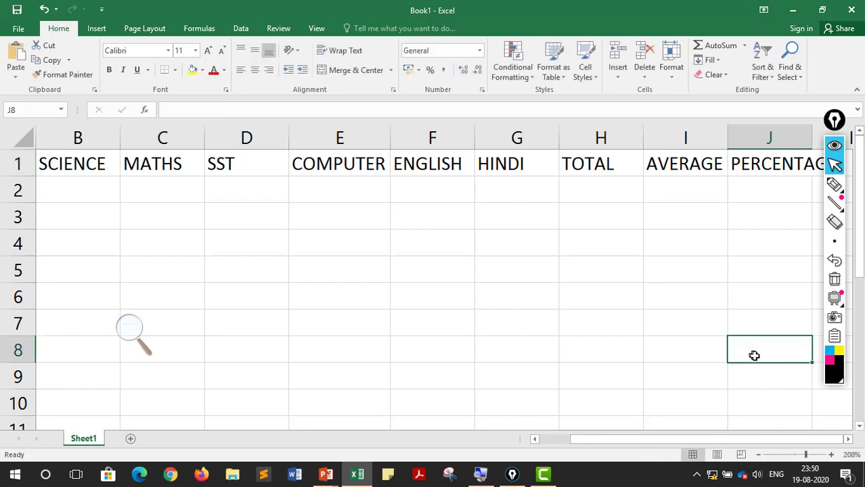
Widen column J so that the PERCENTAGE heading fits inside its cell.
left_click(798, 455)
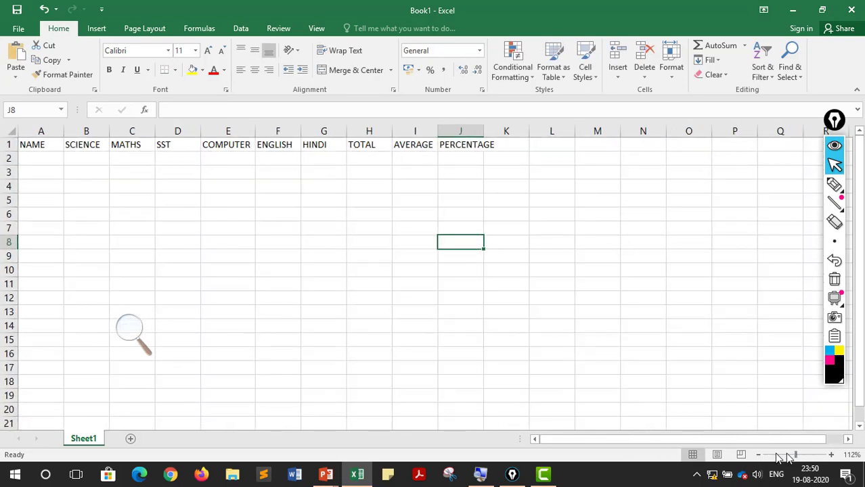
left_click(831, 456)
left_click(831, 456)
left_click(831, 456)
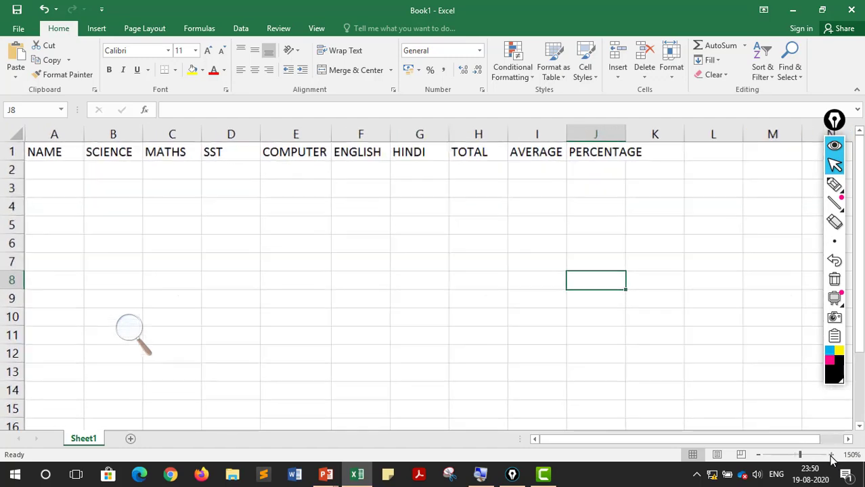
left_click(831, 455)
left_click(830, 457)
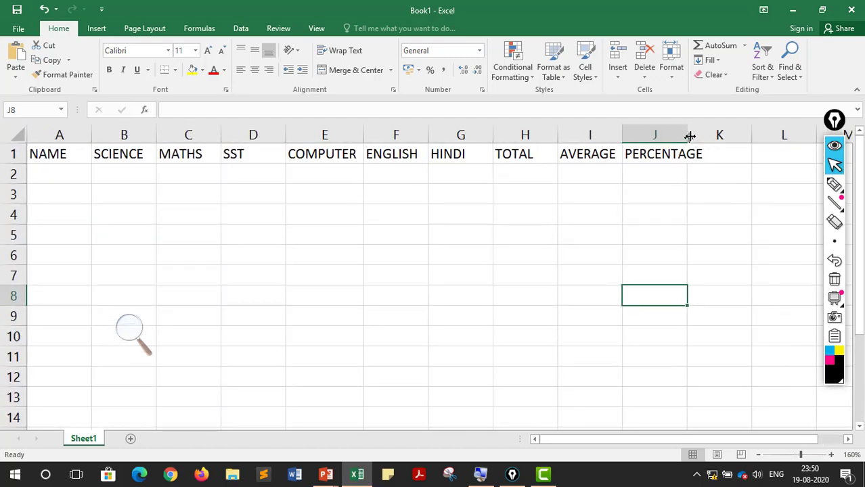
left_click_drag(689, 136, 711, 137)
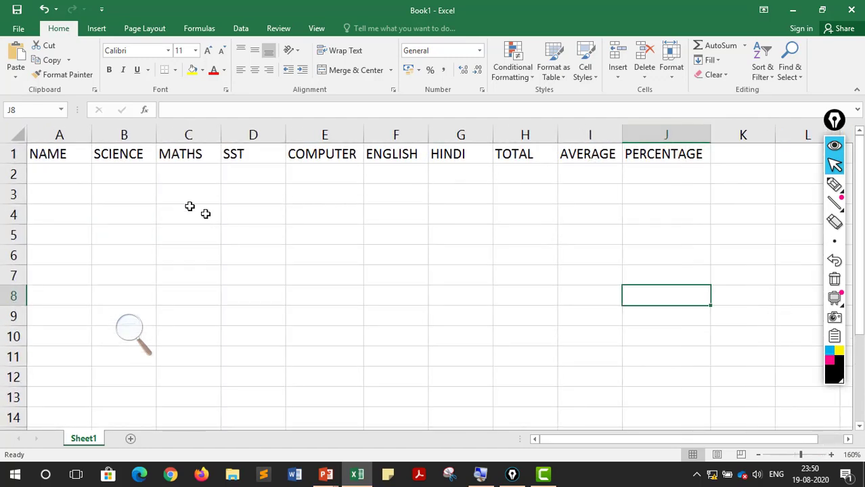
Give the heading cells A1 to J1 a yellow fill and a red font colour.
left_click_drag(46, 153, 706, 136)
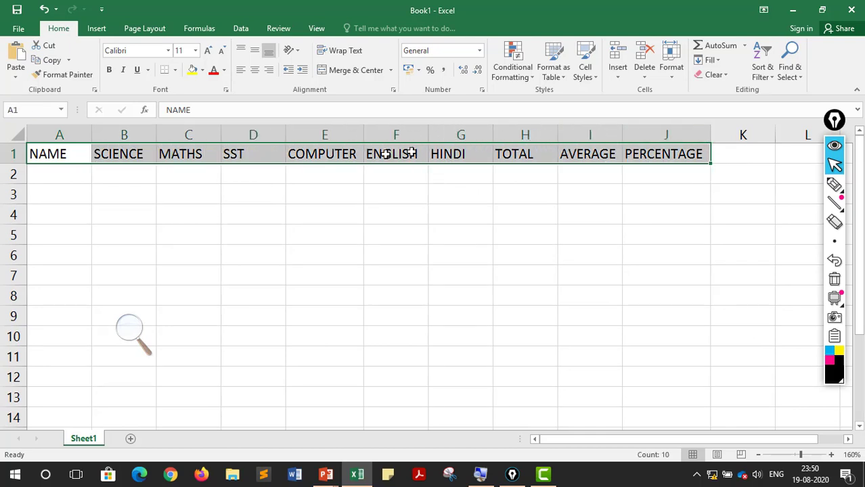
left_click(204, 71)
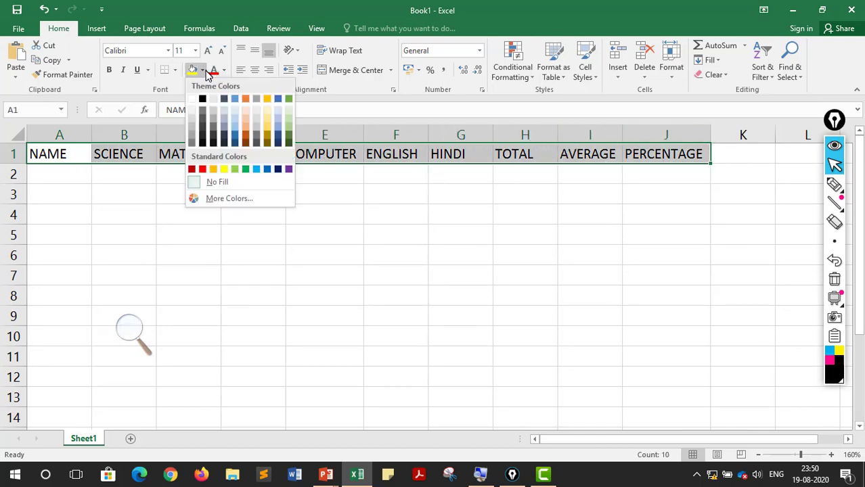
left_click(223, 169)
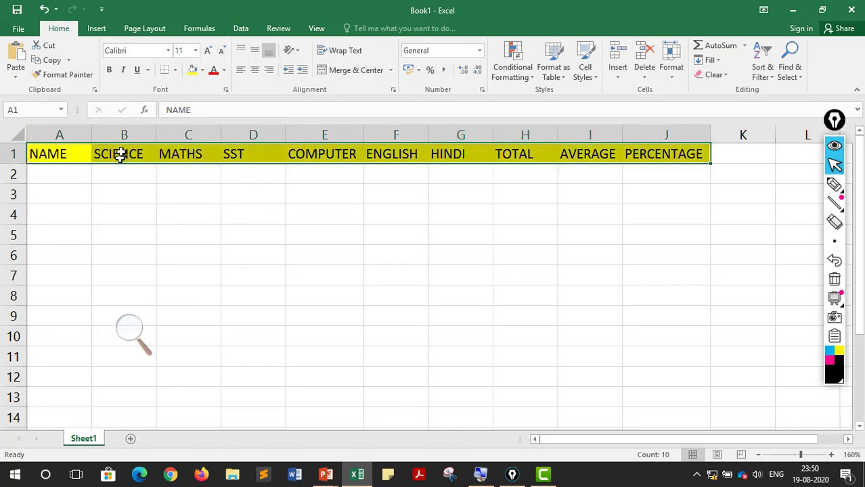
left_click(203, 71)
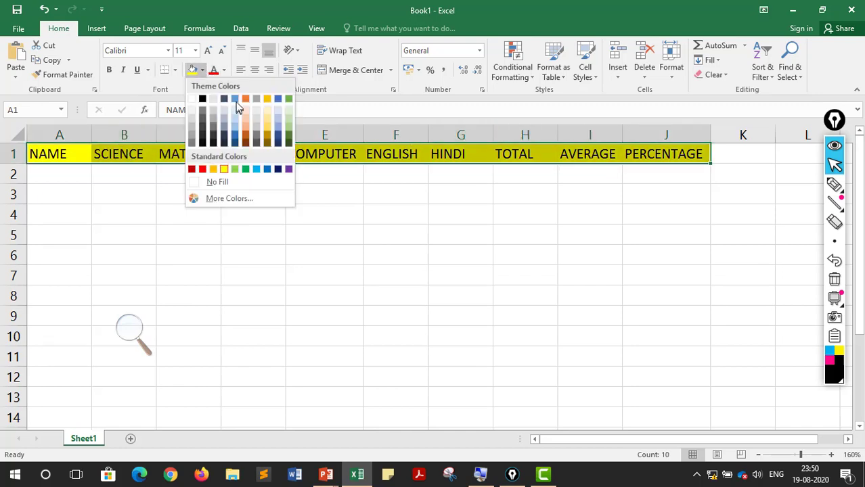
left_click(224, 170)
left_click(224, 70)
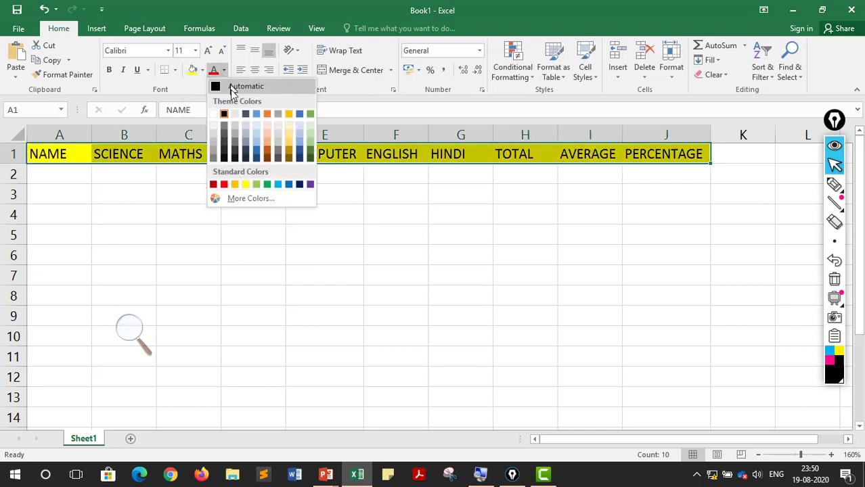
left_click(226, 185)
Apply All Borders to the table range A1 to J6.
left_click_drag(68, 153, 669, 251)
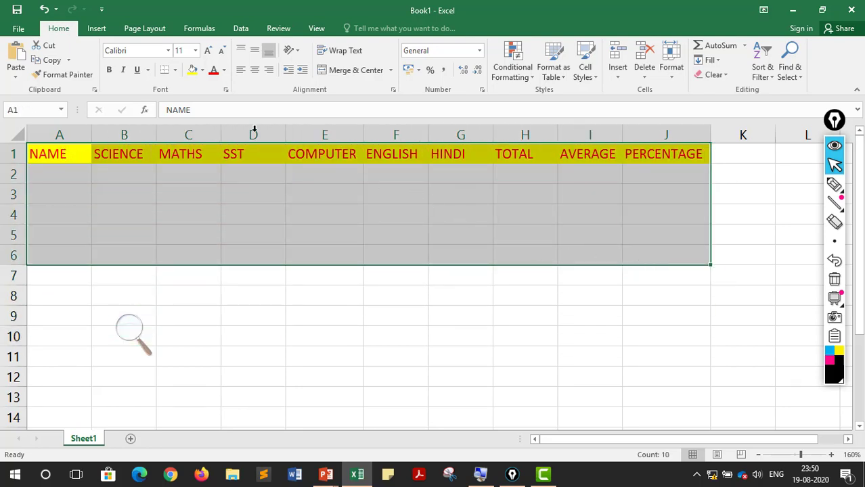
left_click(175, 70)
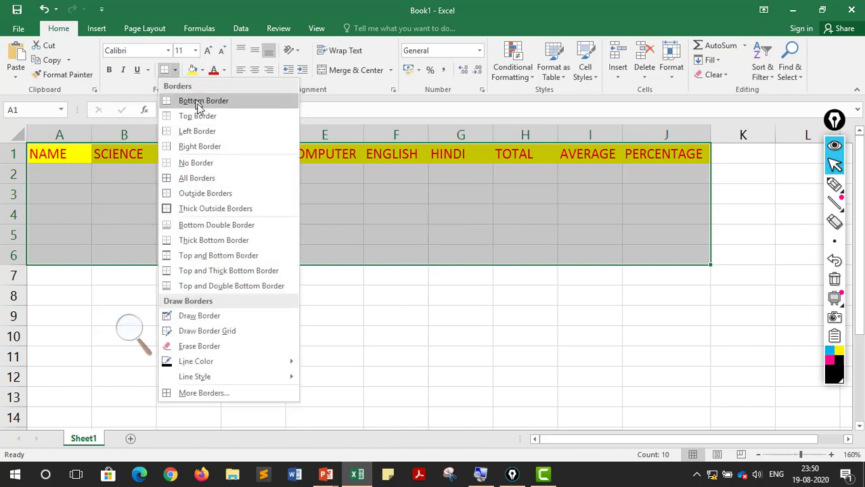
left_click(190, 178)
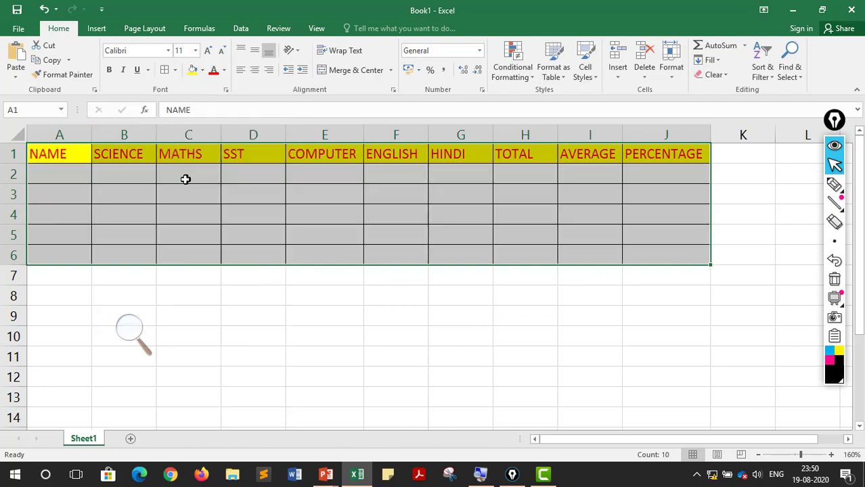
left_click(249, 271)
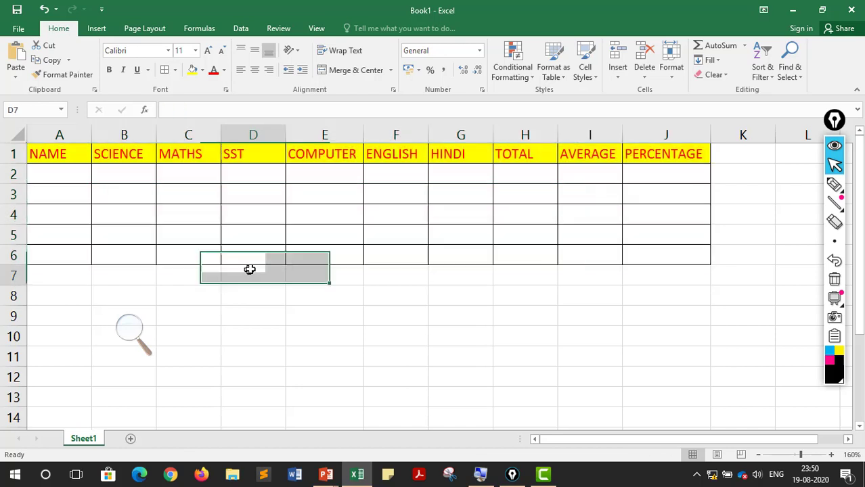
Mark the border, fill colour and font colour tools with pen circles and arrows, and clear the annotations again.
left_click(832, 186)
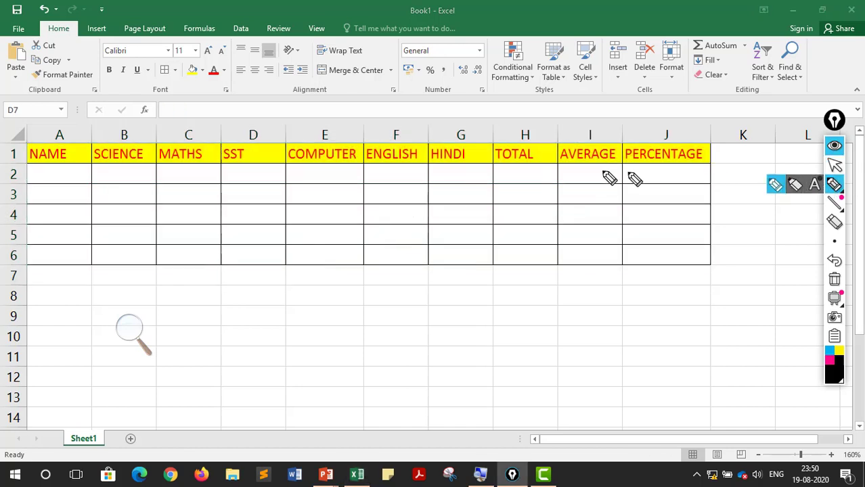
left_click_drag(203, 56, 218, 62)
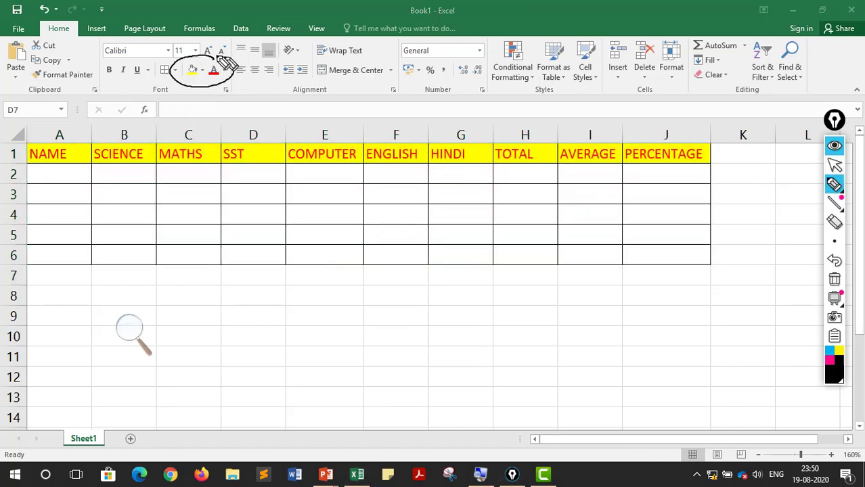
mouse_move(212, 92)
left_mouse_down()
mouse_move(230, 132)
mouse_move(218, 88)
mouse_move(195, 67)
mouse_move(190, 85)
mouse_move(168, 95)
left_mouse_up()
left_click_drag(179, 96, 170, 103)
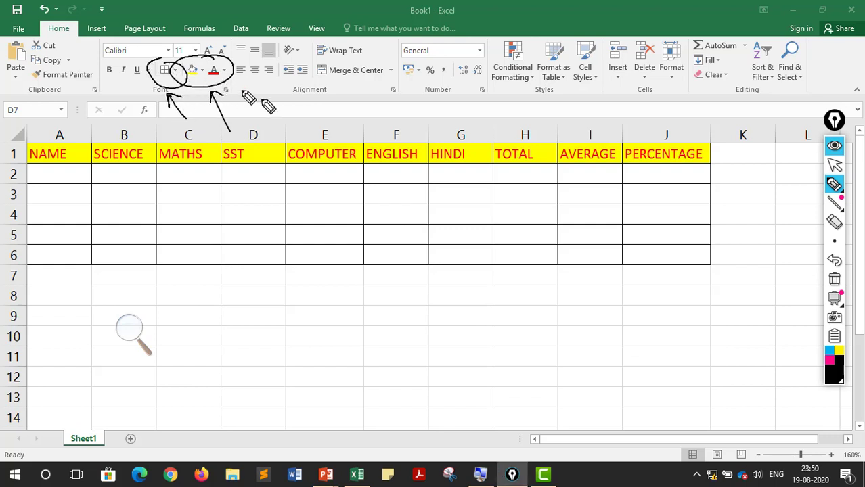
mouse_move(845, 306)
left_click(834, 279)
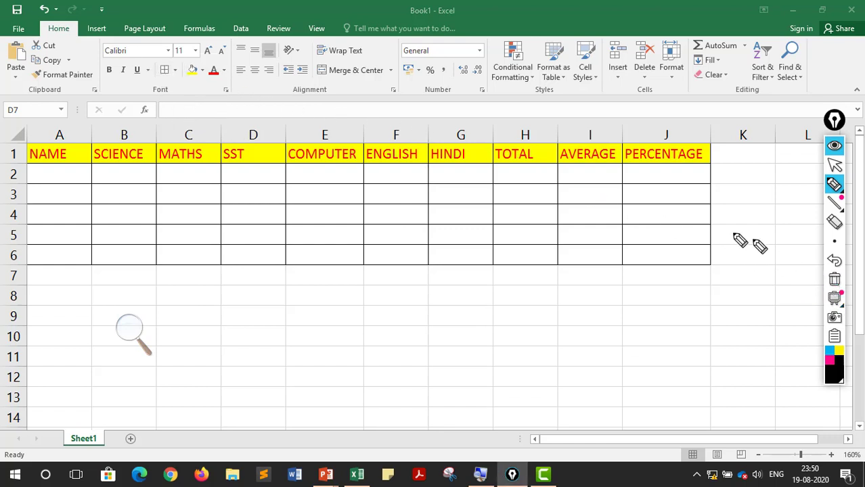
left_click(835, 164)
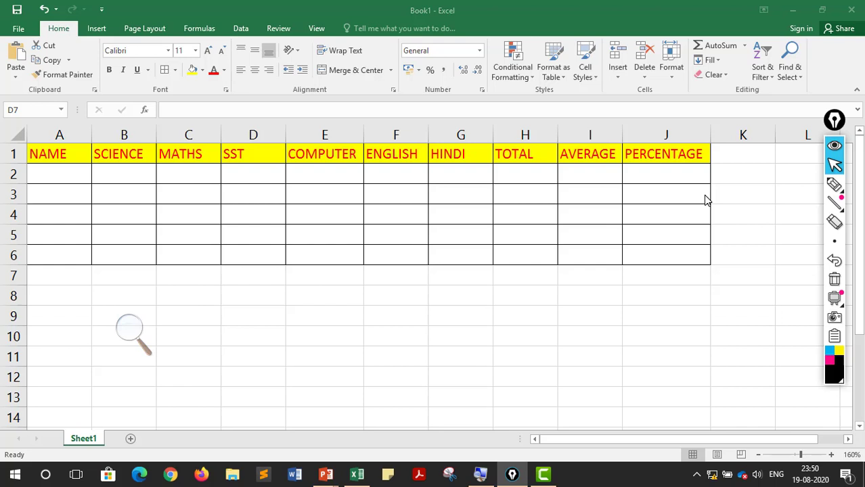
Widen the NAME column and enter the first student's name in cell A2.
left_click(90, 135)
left_click_drag(93, 135, 122, 135)
left_click(91, 168)
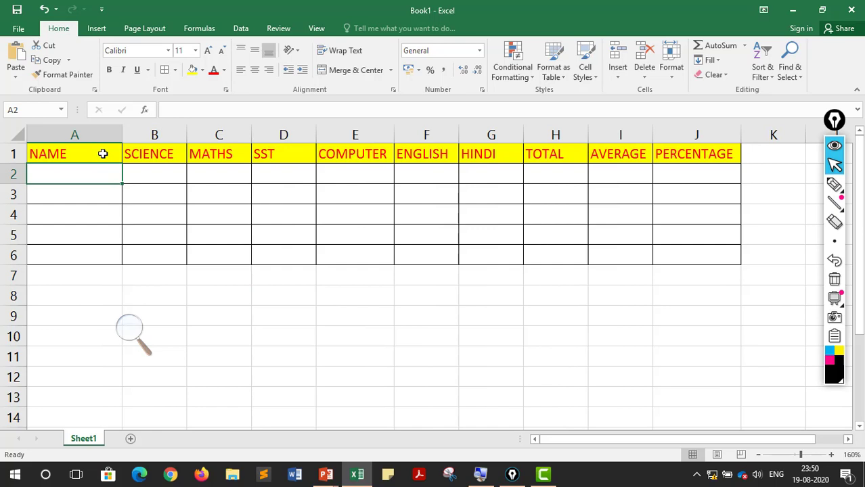
type("BHAY")
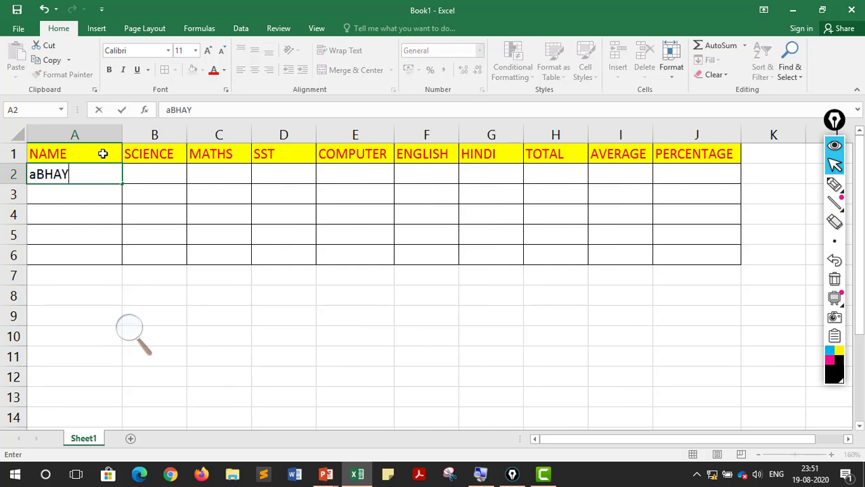
key("Return")
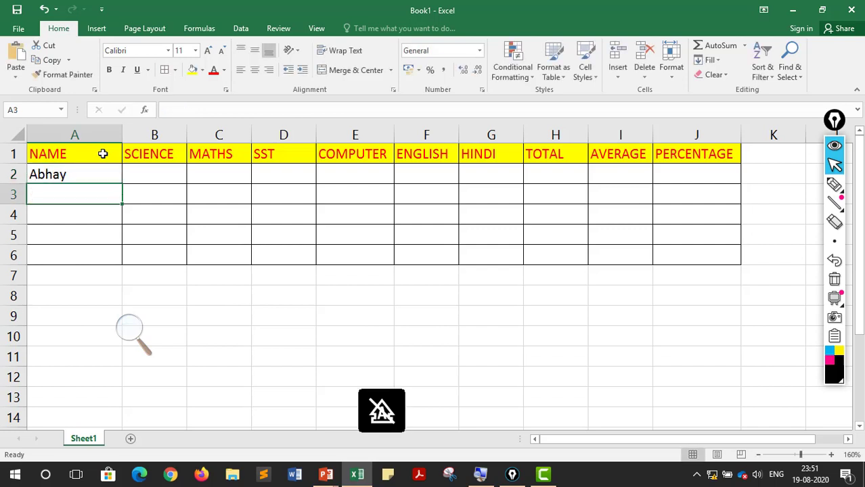
Enter the second and third students' names in cells A3 and A4, starting each with a capital letter.
type("r")
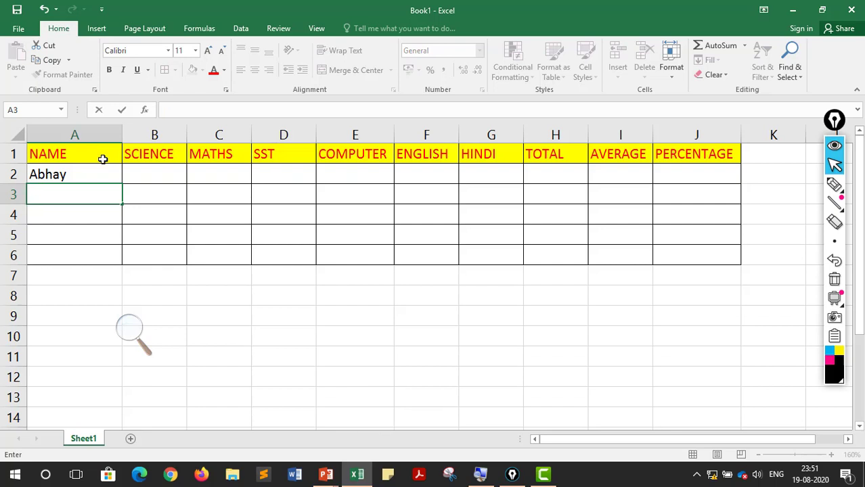
type("ah")
key("BackSpace")
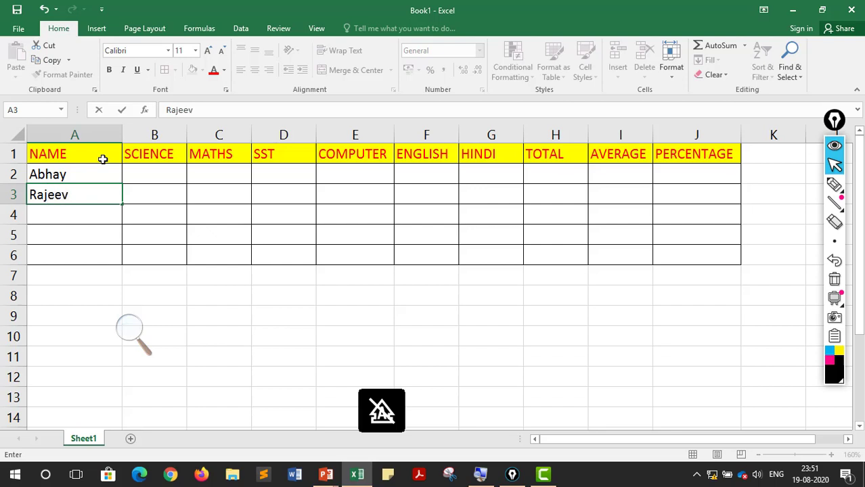
type("jeev")
key("Return")
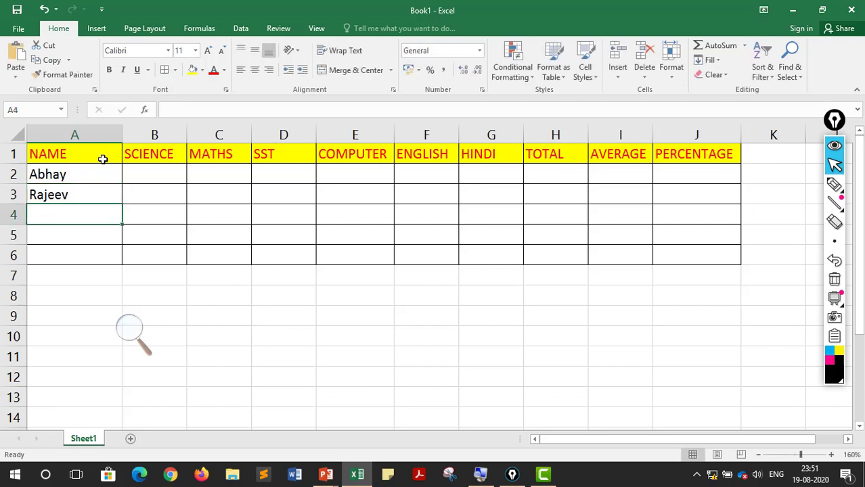
type("Ra")
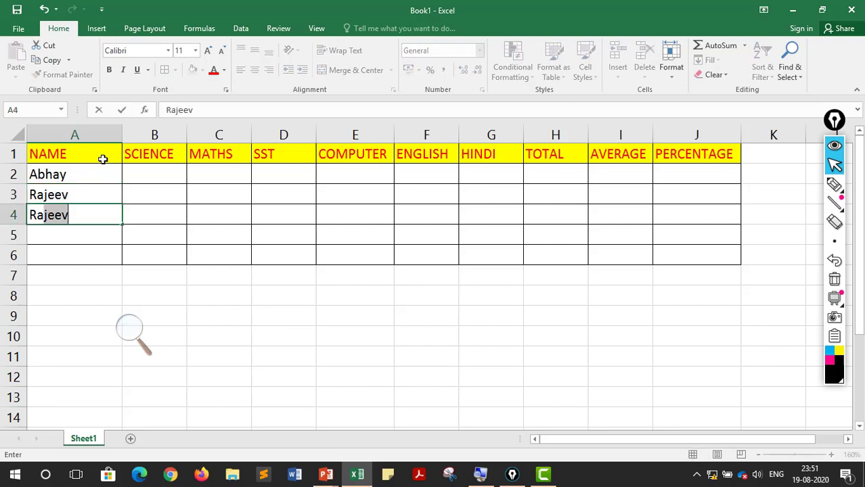
type("man")
key("Return")
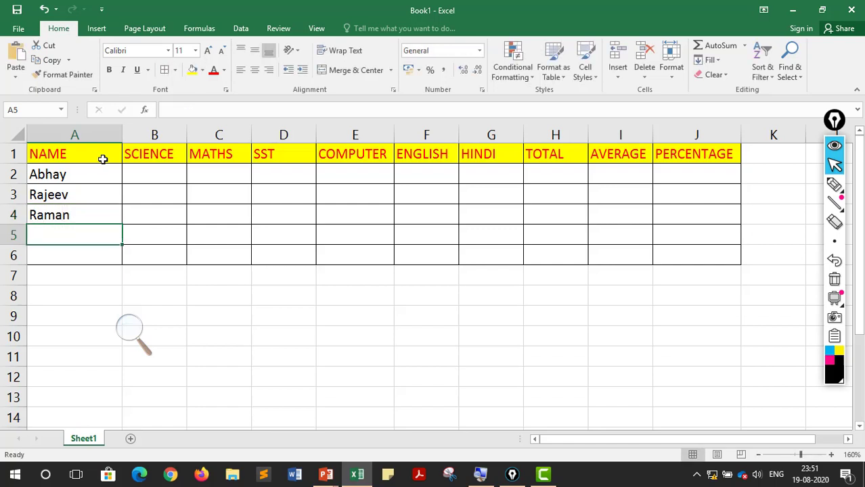
Enter the fourth and fifth students' names in cells A5 and A6, and move to cell B6.
type("Ki")
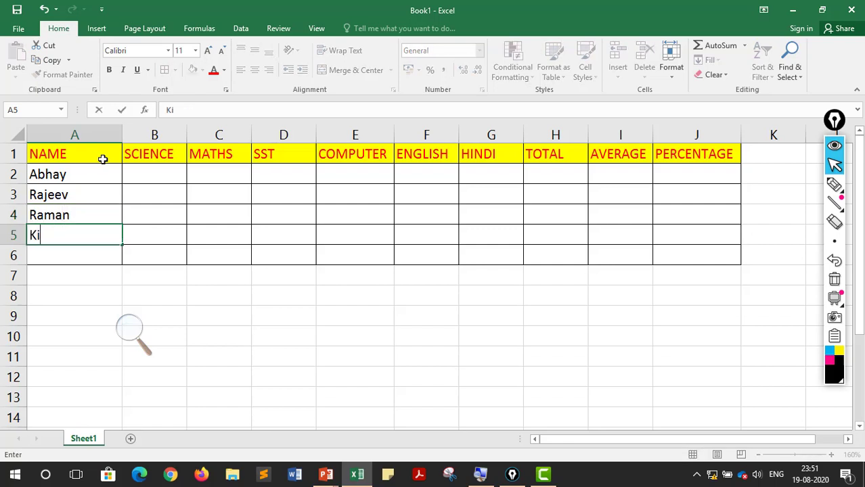
type("ran")
key("Return")
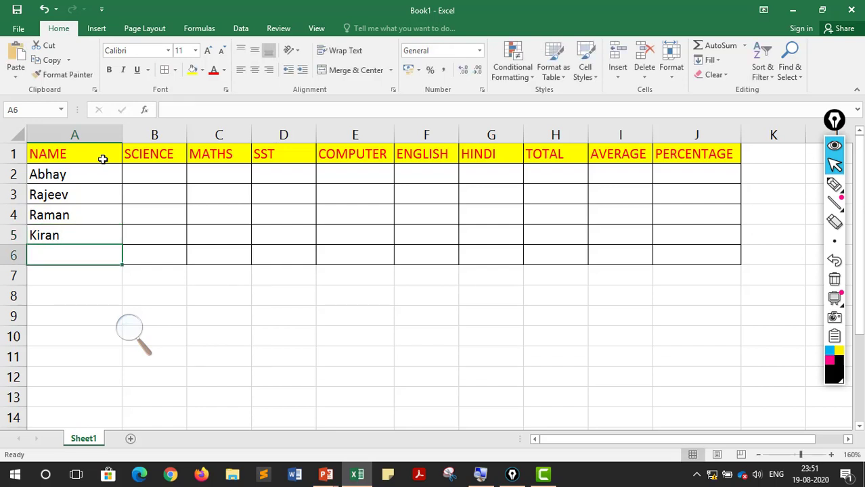
type("E")
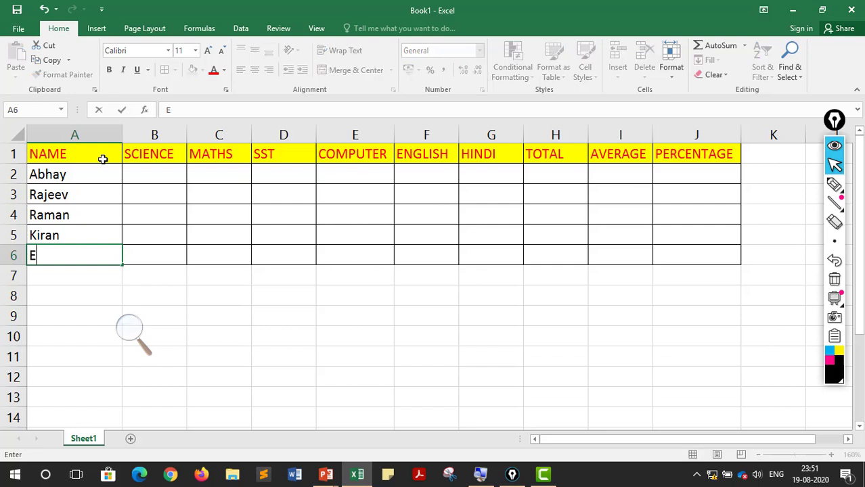
key("Right")
key("Right")
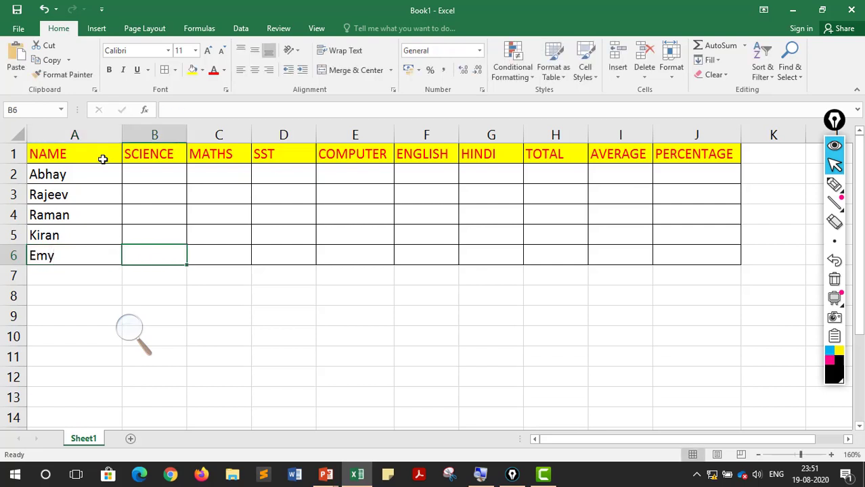
Enter the first two students' SCIENCE marks, 89 in cell B2 and 78 in cell B3.
key("Up")
key("Up")
key("Up")
key("Left")
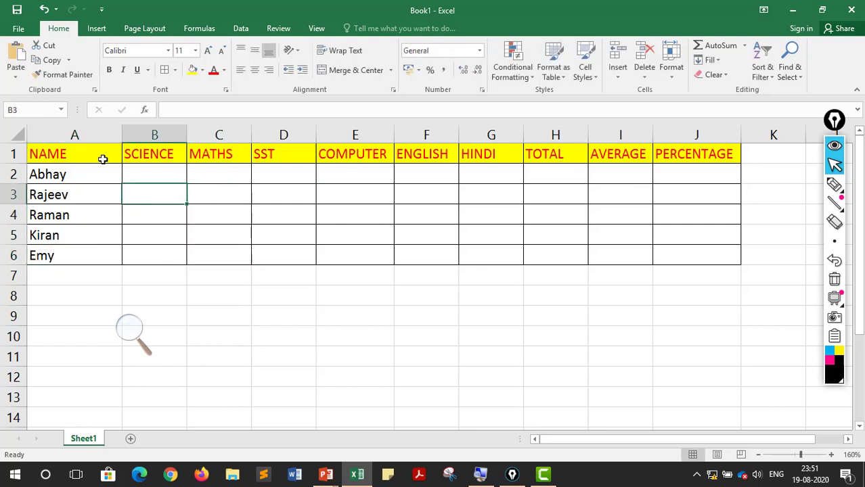
key("Up")
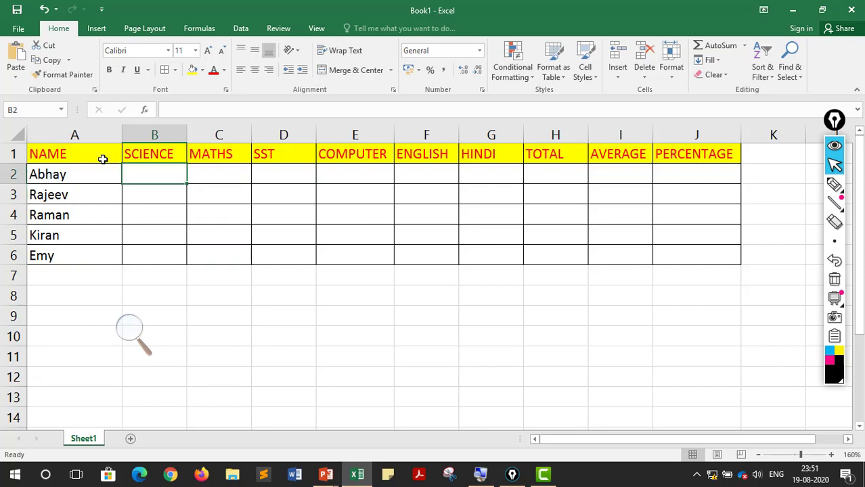
type("89")
key("Return")
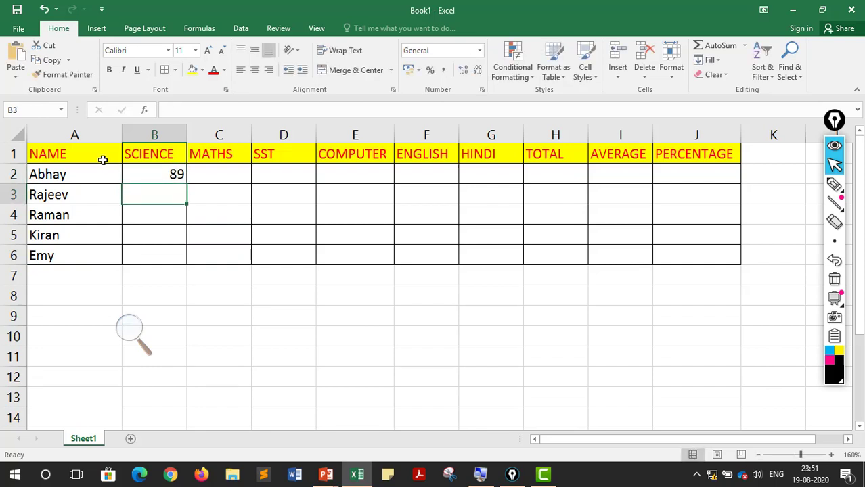
type("78")
key("Return")
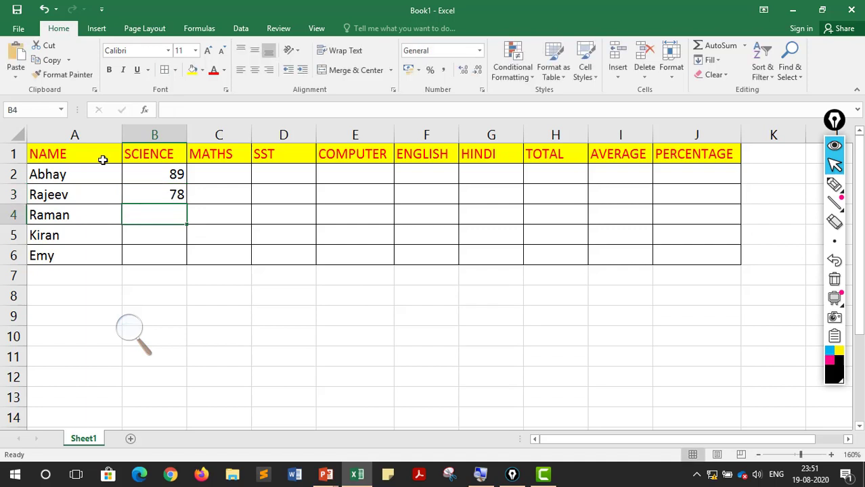
Fill in the remaining SCIENCE marks with 56, 87 and 56 in cells B4 to B6.
type("56")
key("Return")
type("87")
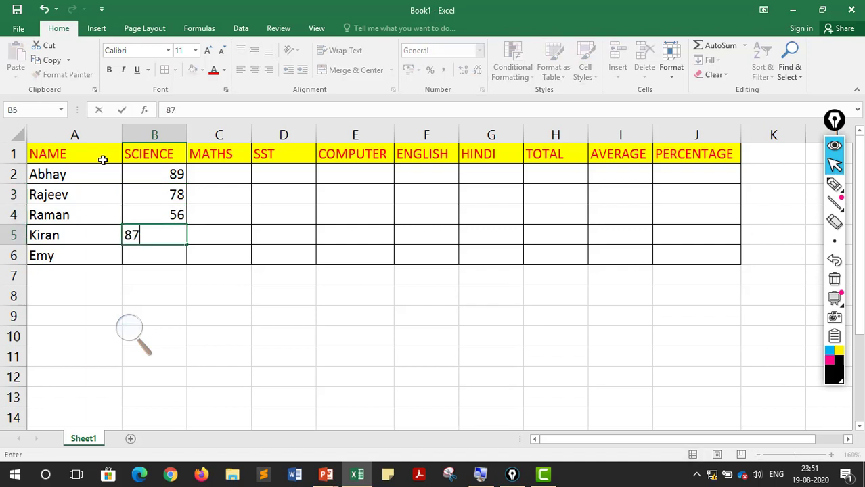
key("Return")
type("56")
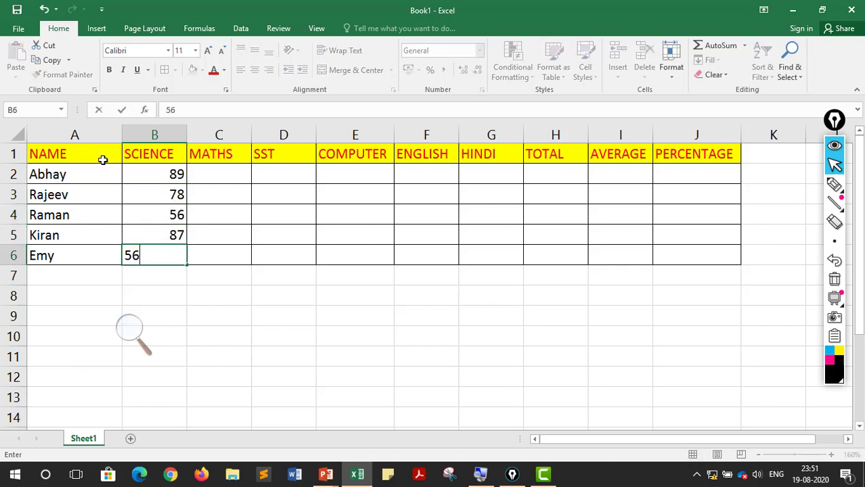
Enter the first two students' MATHS marks, 56 in cell C2 and 78 in cell C3.
key("Right")
key("Right")
key("Up")
key("Up")
key("Up")
key("Up")
key("Left")
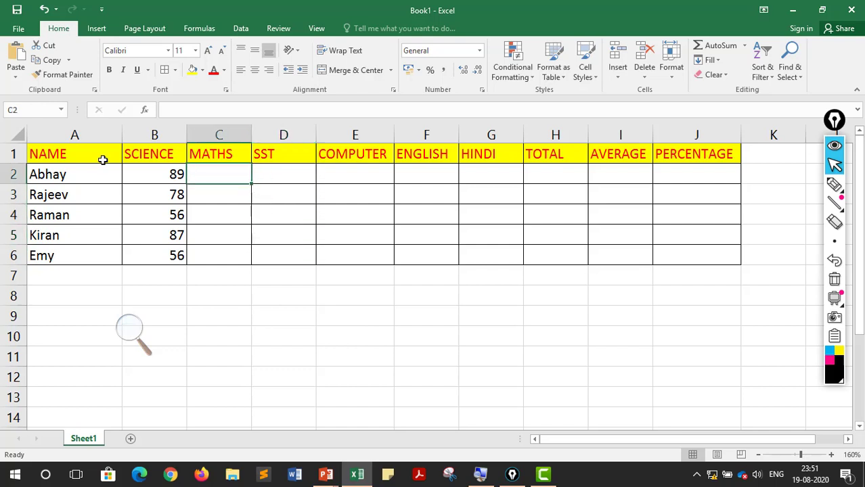
type("56")
key("Return")
type("78")
Fill in the remaining MATHS marks with 34, 67 and 87 in cells C4 to C6.
key("Left")
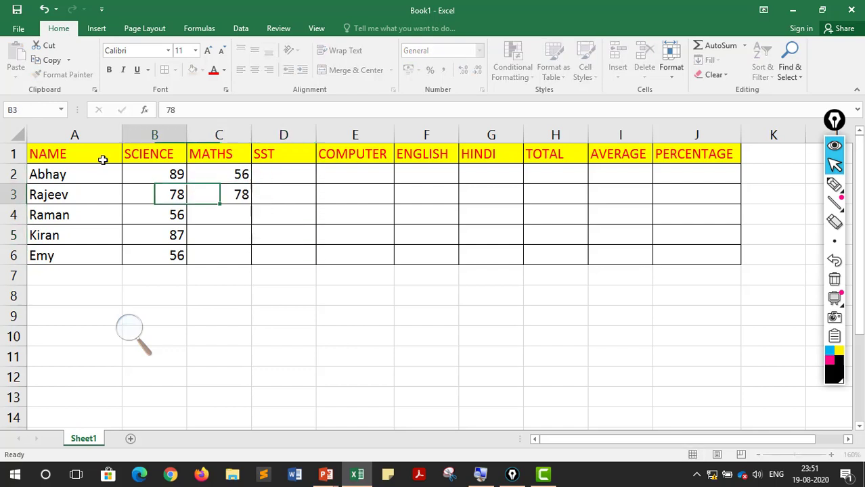
key("Down")
key("Right")
type("34")
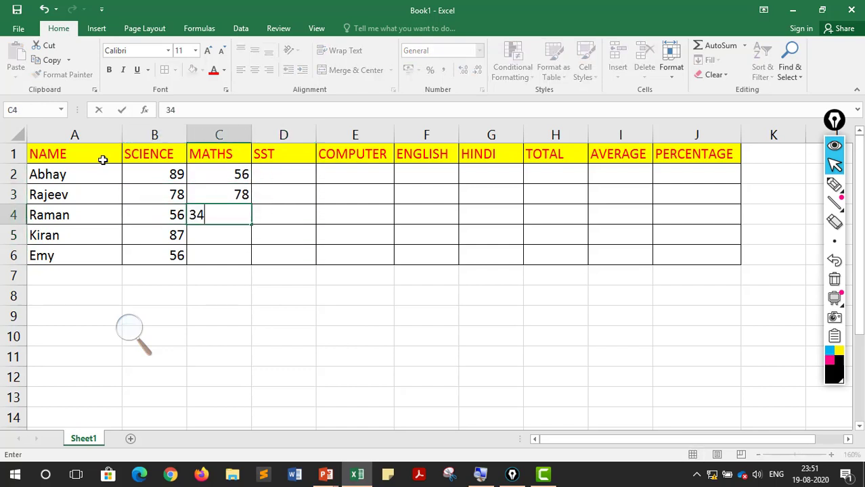
key("Return")
type("67")
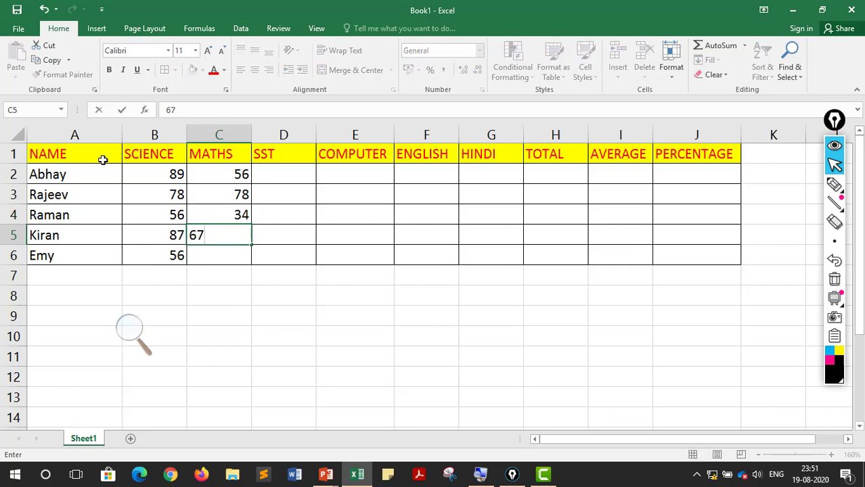
key("Return")
type("87")
Fill the SST column from the last student up to the first with 89, 0, 78, 55 and 23 in D6 to D2.
key("Right")
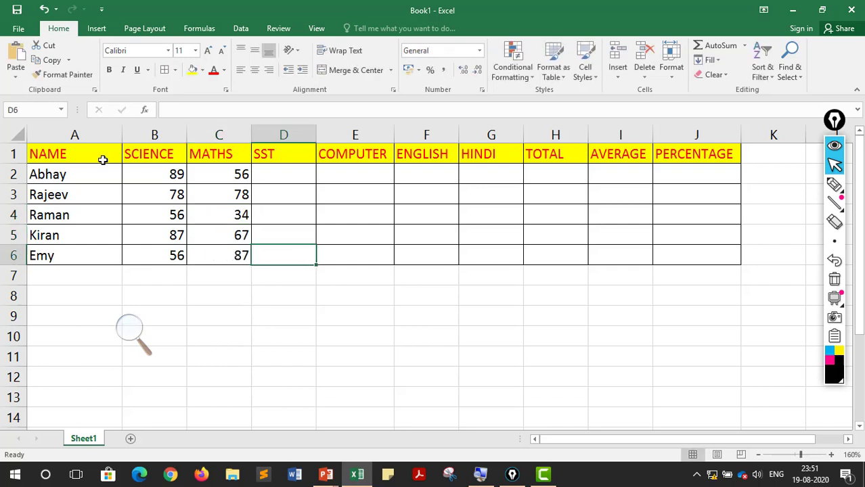
type("89")
key("Up")
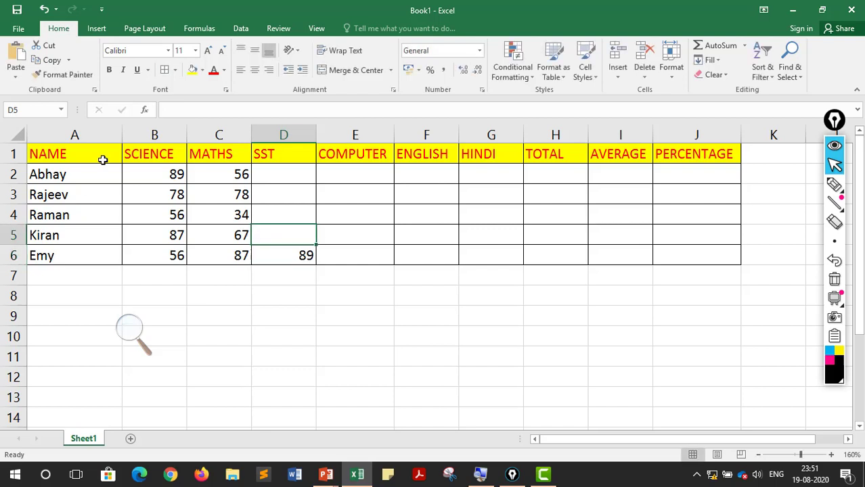
type("0")
key("Up")
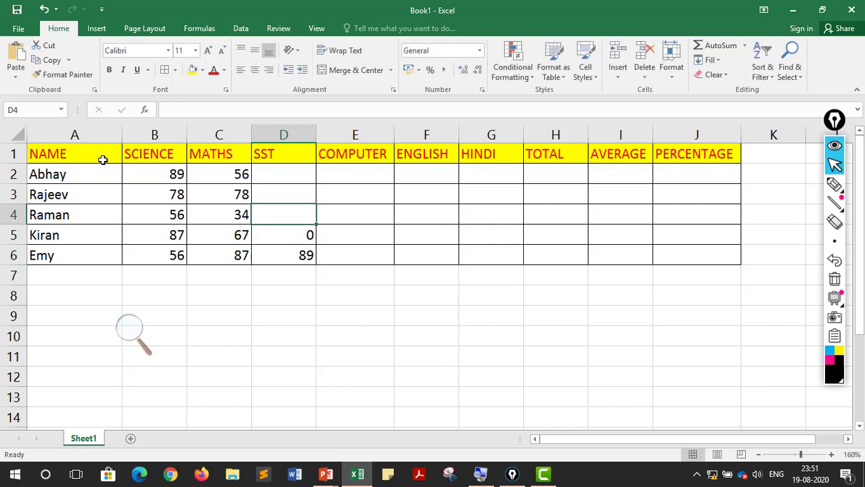
type("78")
key("Up")
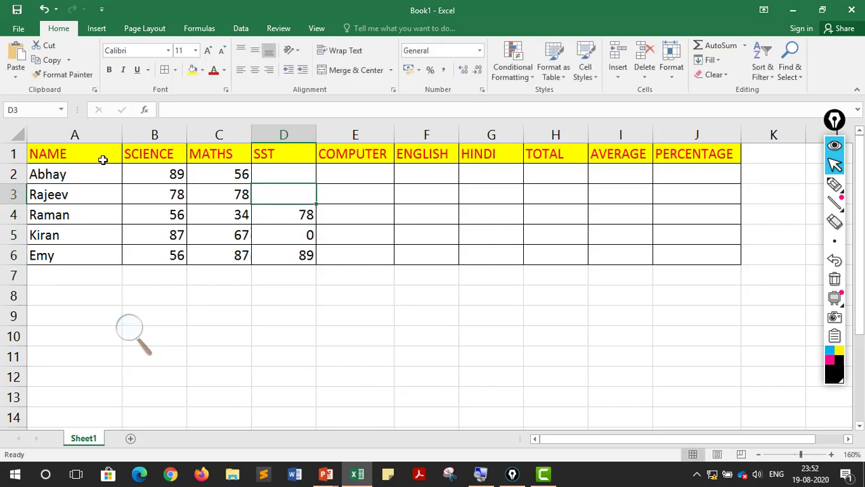
type("55")
key("Up")
type("23")
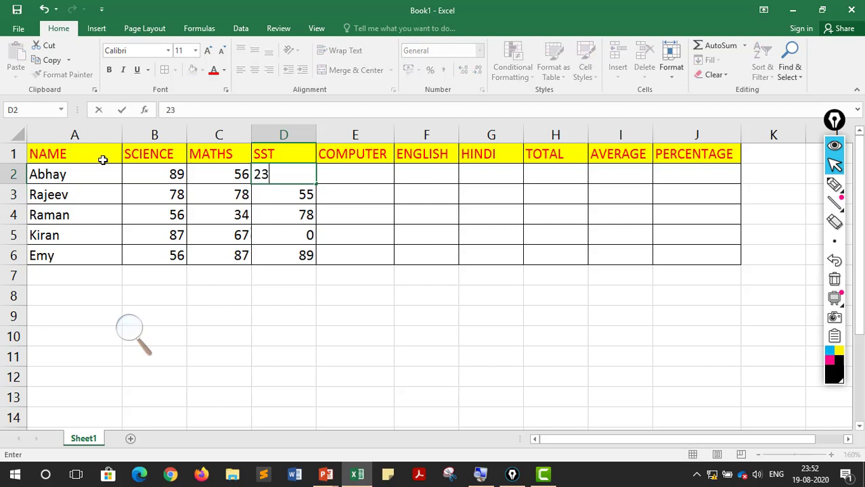
Fill the COMPUTER column with the marks 98, 34, 67, 89 and 0 in cells E2 to E6.
key("Right")
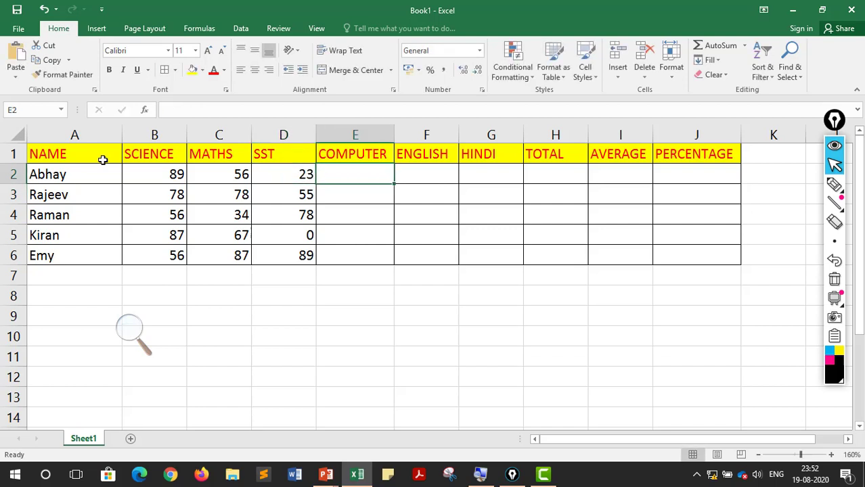
type("98")
key("Return")
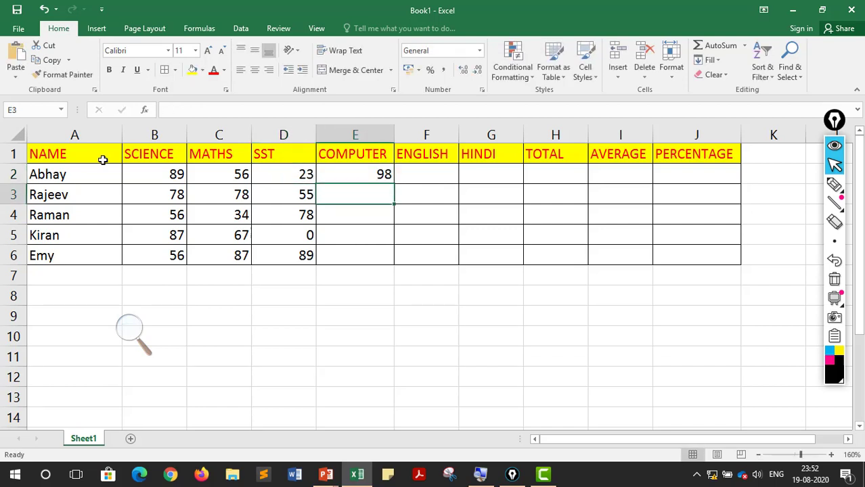
type("34")
key("Return")
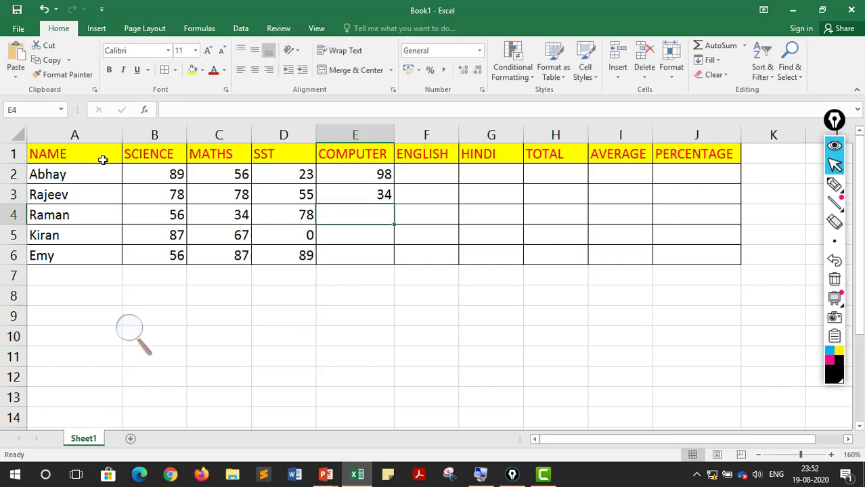
type("67")
key("Return")
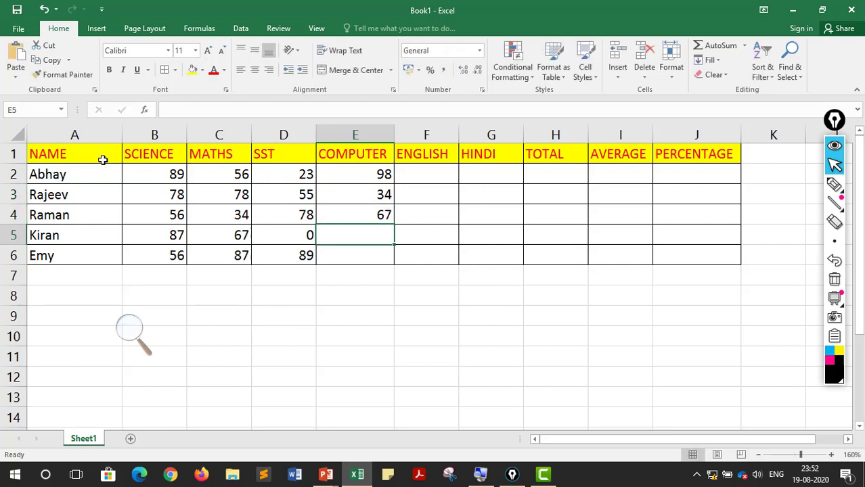
type("89")
key("Return")
type("00")
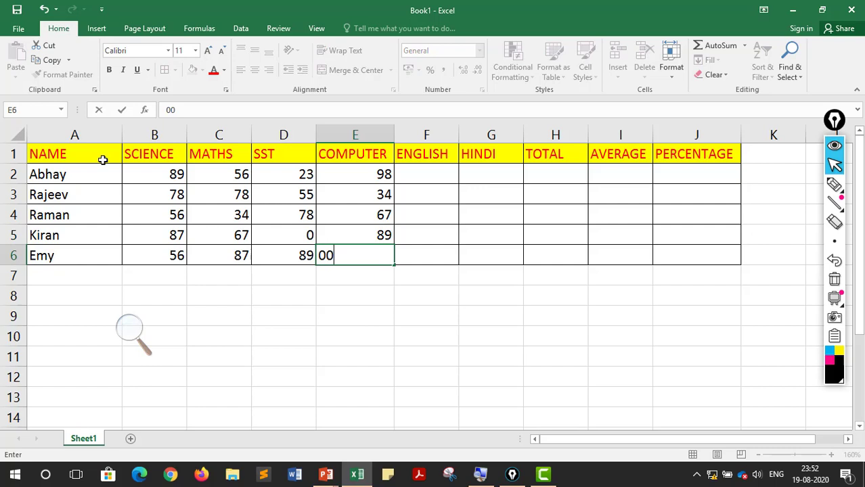
Enter the first two students' ENGLISH marks, 67 in cell F2 and 54 in cell F3.
key("Tab")
key("Up")
key("Up")
key("Up")
key("Up")
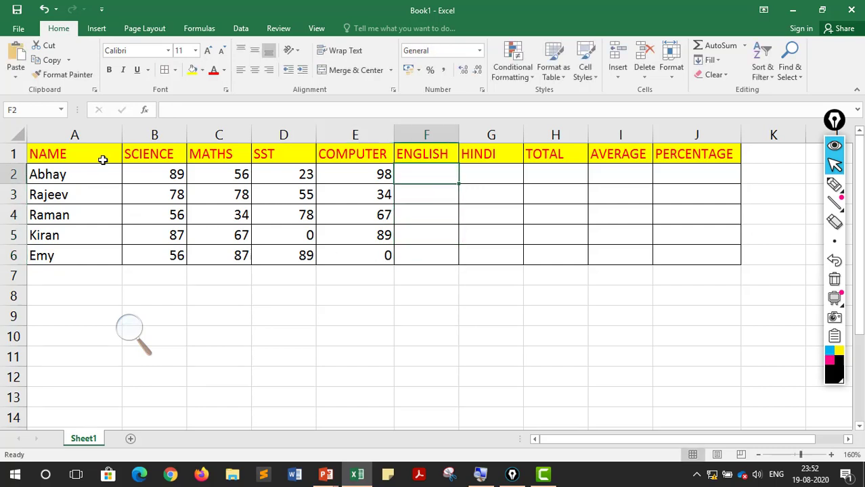
type("67")
key("Return")
type("54")
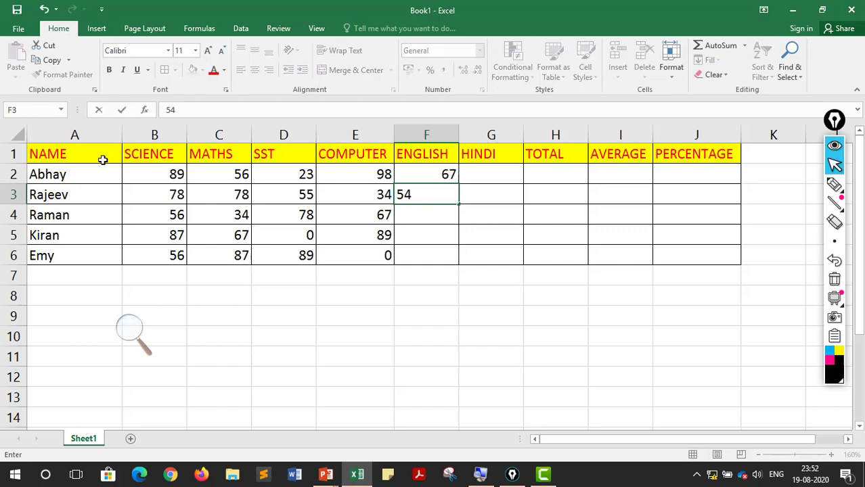
Fill in the remaining ENGLISH marks with 32, 12 and 57 in cells F4 to F6.
key("Return")
type("32")
key("Return")
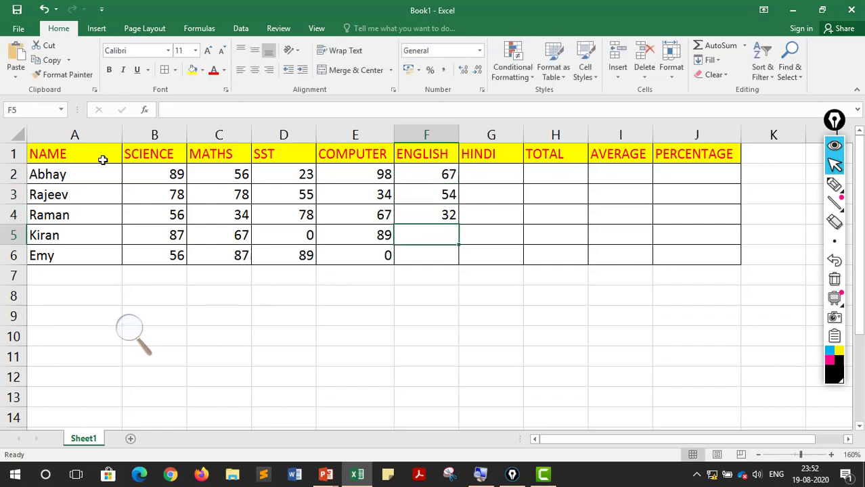
type("12")
key("Return")
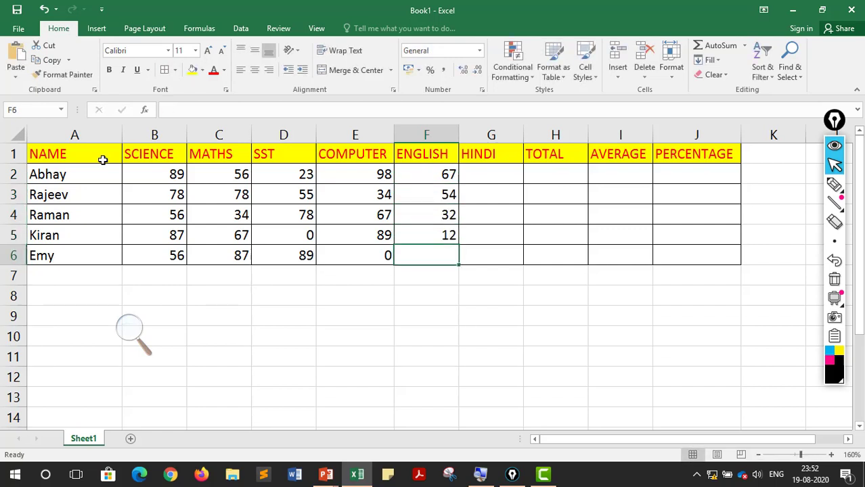
type("57")
Fill the HINDI column upward with 89, 78, 65, 45 and 34 in G6 to G2, and move to cell H2.
key("Tab")
type("89")
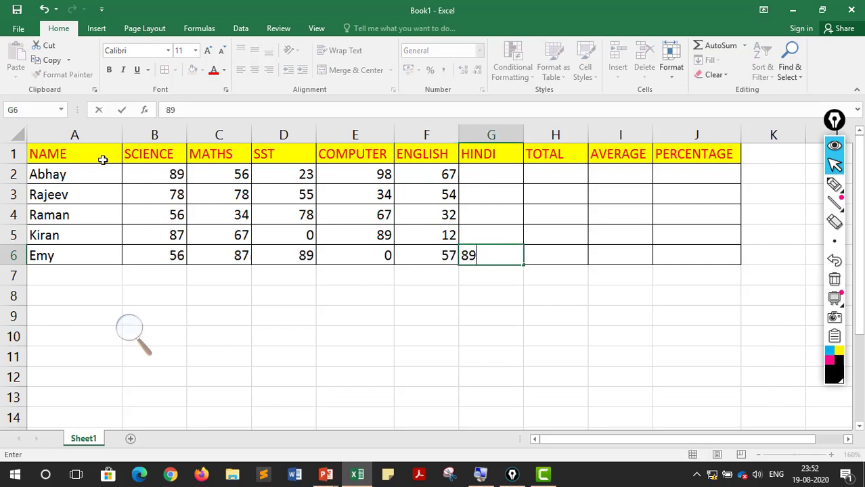
key("Up")
type("78")
key("Up")
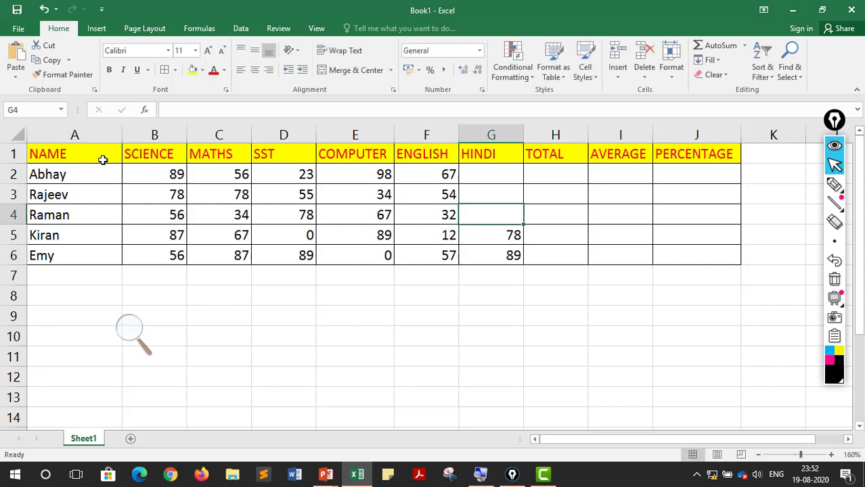
type("65")
key("Up")
type("45")
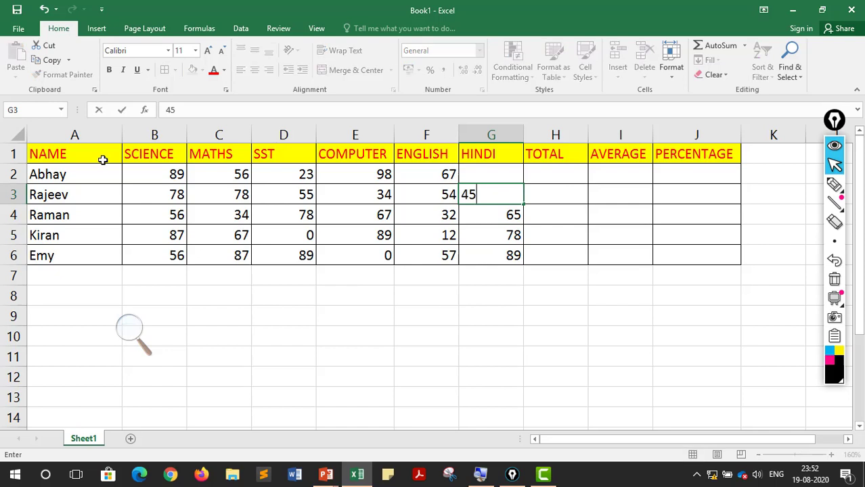
key("Up")
type("34")
key("Tab")
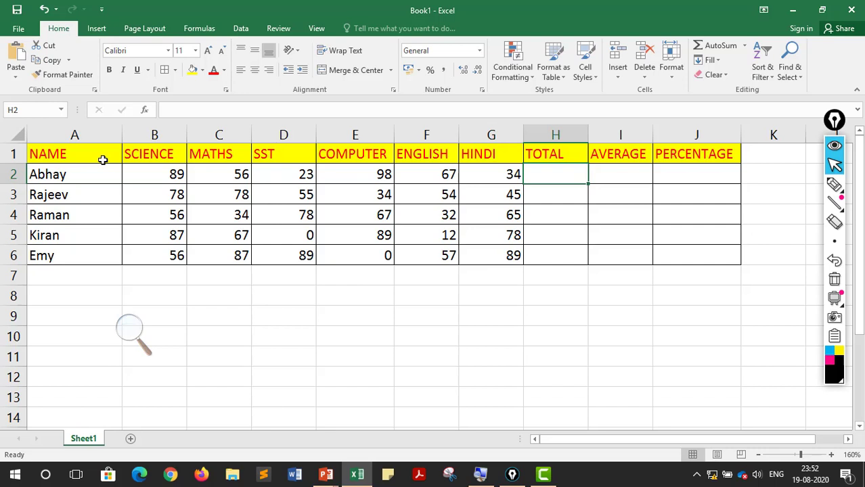
Circle the first TOTAL cell with the annotation pen and draw an arrow from it to a handwritten "= SUM (".
left_click(833, 185)
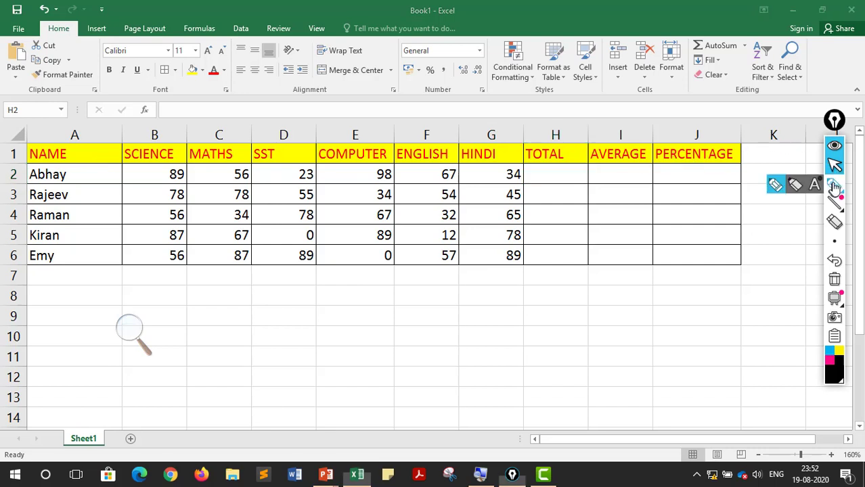
left_click(775, 185)
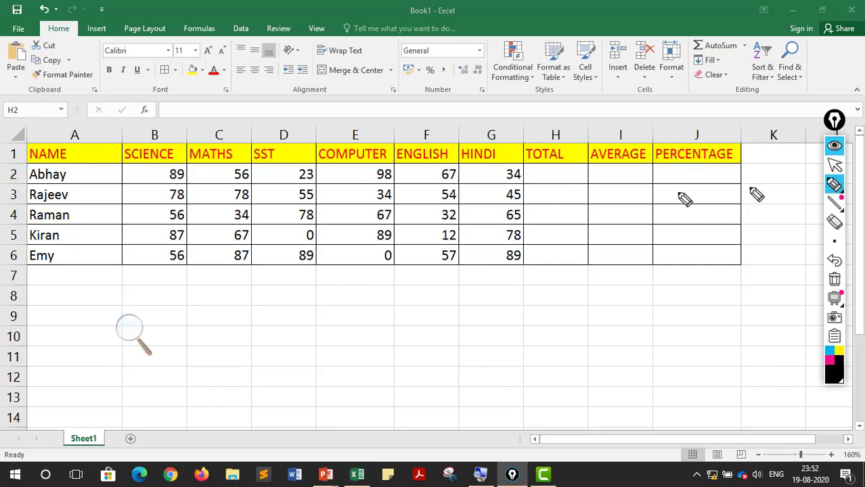
mouse_move(574, 157)
left_mouse_down()
mouse_move(600, 167)
mouse_move(571, 154)
left_mouse_up()
mouse_move(556, 179)
left_mouse_down()
mouse_move(574, 300)
mouse_move(586, 291)
left_mouse_up()
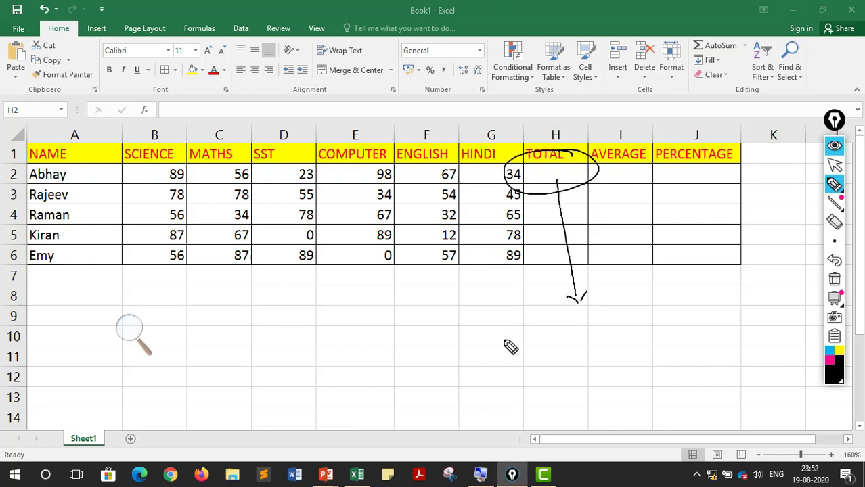
mouse_move(523, 338)
left_mouse_down()
mouse_move(505, 337)
mouse_move(523, 346)
left_mouse_up()
left_click_drag(560, 320, 547, 344)
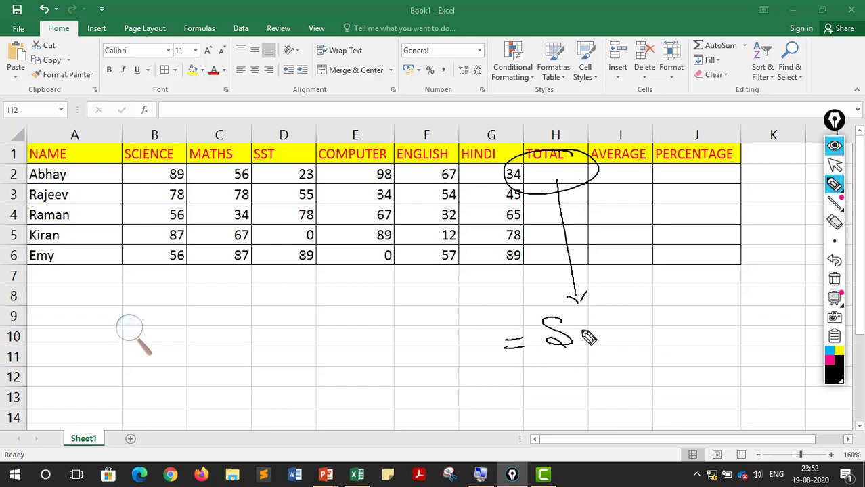
left_click_drag(580, 321, 675, 339)
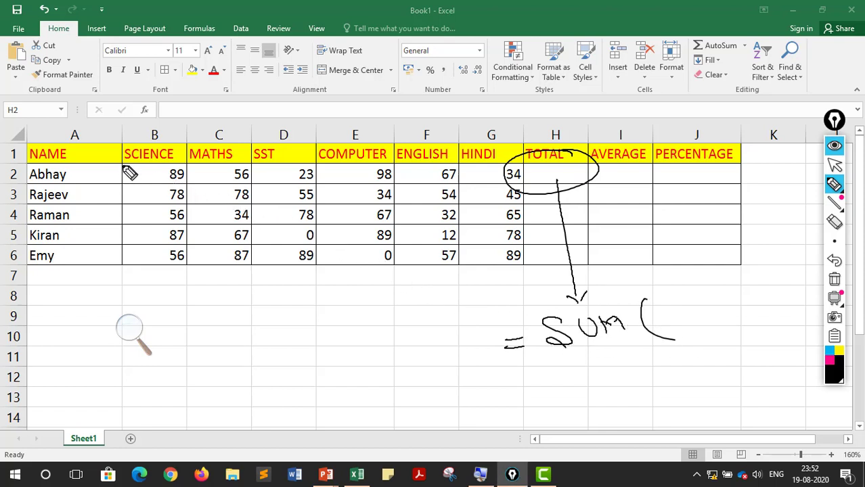
Box the first student's marks, label them with a circled handwritten "Row 2", and clear all annotations.
mouse_move(97, 179)
left_mouse_down()
mouse_move(125, 167)
mouse_move(532, 157)
mouse_move(534, 180)
mouse_move(498, 192)
mouse_move(337, 203)
mouse_move(142, 206)
mouse_move(127, 186)
left_mouse_up()
left_click_drag(164, 210, 230, 309)
mouse_move(198, 358)
left_mouse_down()
mouse_move(283, 335)
mouse_move(206, 369)
left_mouse_up()
mouse_move(251, 310)
left_mouse_down()
mouse_move(188, 379)
mouse_move(231, 306)
left_mouse_up()
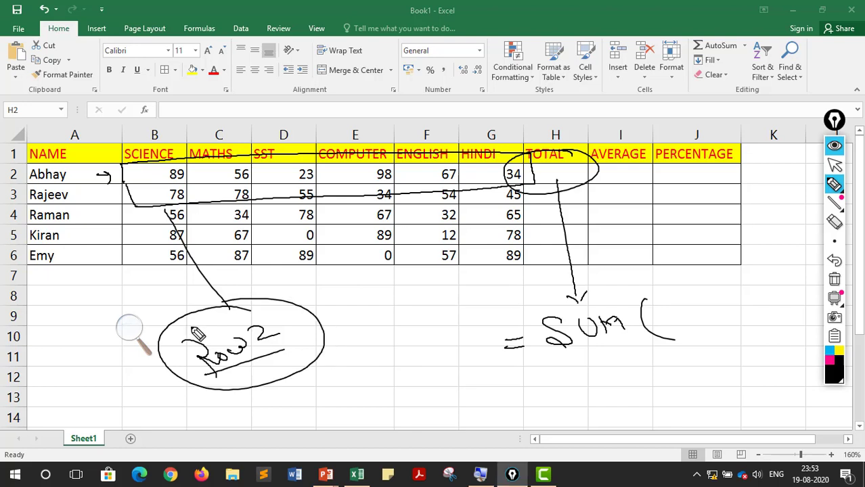
left_click(835, 280)
Circle the first student's SCIENCE and HINDI marks with the annotation pen and label them with handwritten "B2" and "G2".
mouse_move(174, 169)
left_mouse_down()
mouse_move(150, 174)
mouse_move(180, 165)
left_mouse_up()
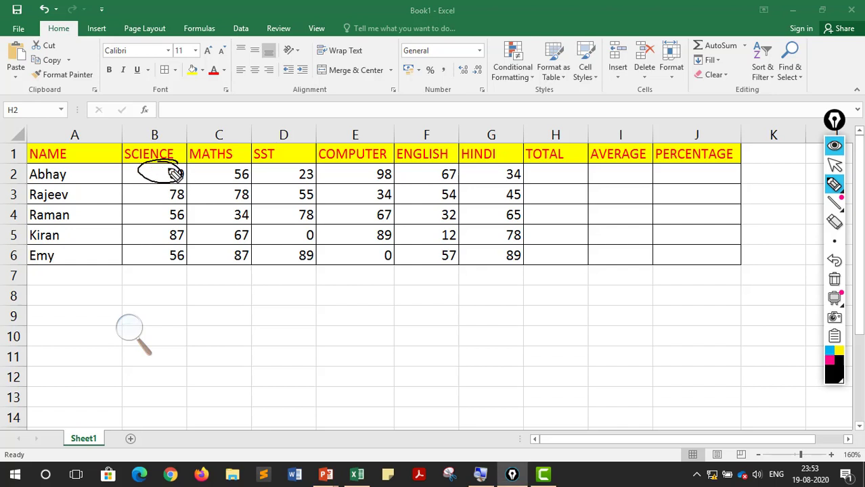
mouse_move(524, 168)
left_mouse_down()
mouse_move(492, 178)
mouse_move(520, 162)
left_mouse_up()
left_click_drag(166, 189, 268, 325)
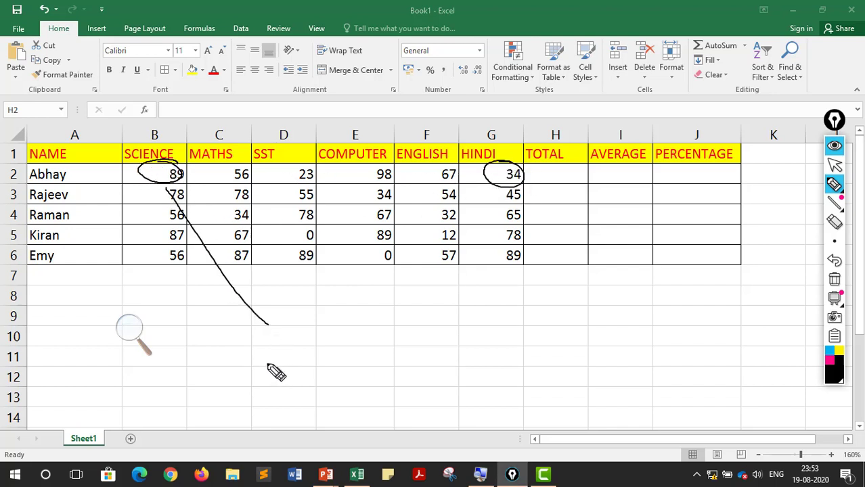
mouse_move(274, 358)
left_mouse_down()
mouse_move(276, 369)
mouse_move(308, 357)
left_mouse_up()
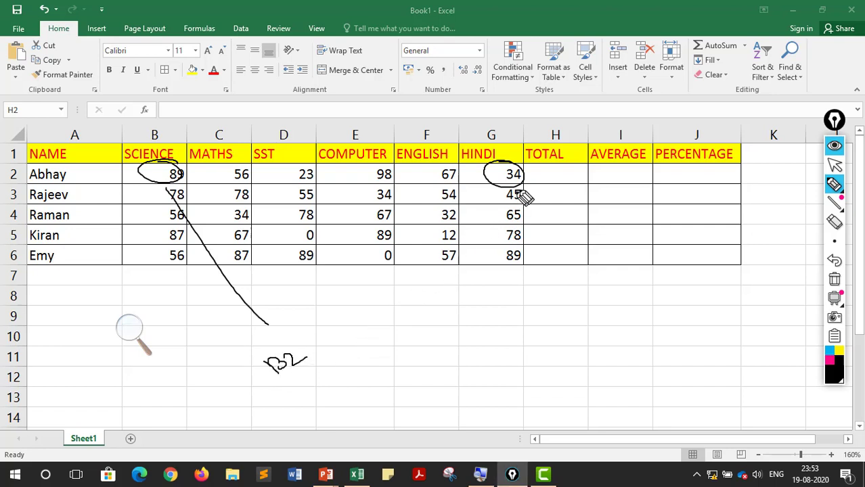
left_click_drag(509, 184, 564, 295)
mouse_move(504, 322)
left_mouse_down()
mouse_move(537, 339)
mouse_move(564, 323)
left_mouse_up()
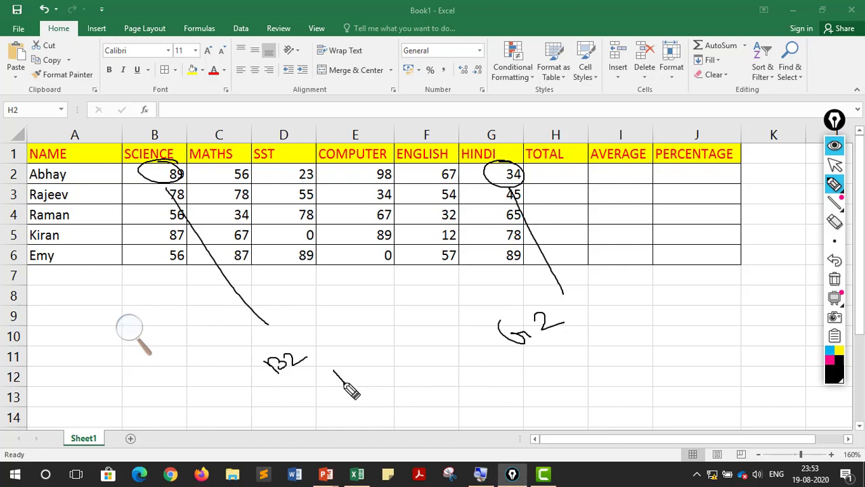
Write an underlined "B2:G2" below the table, point an arrow at each end of it, and clear all annotations.
mouse_move(348, 368)
left_mouse_down()
mouse_move(360, 386)
mouse_move(381, 380)
left_mouse_up()
left_click(389, 356)
left_click(397, 365)
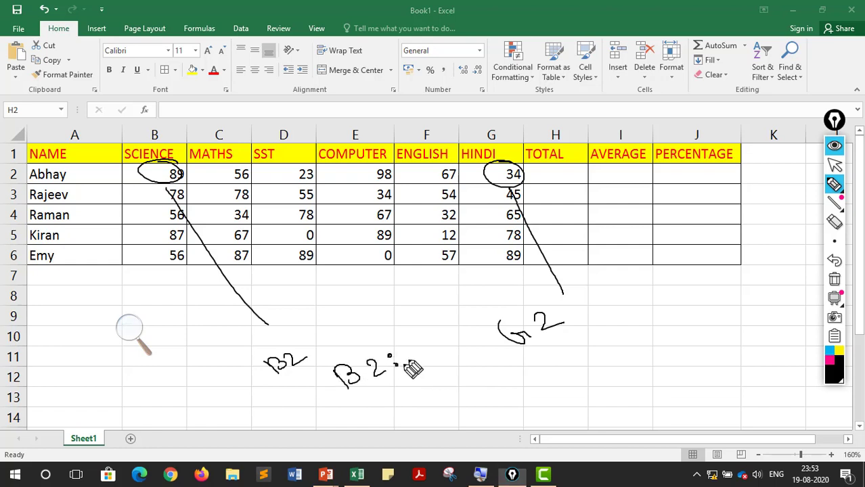
mouse_move(408, 348)
left_mouse_down()
mouse_move(412, 369)
mouse_move(434, 365)
left_mouse_up()
left_click_drag(425, 349, 463, 350)
left_click_drag(359, 405, 453, 375)
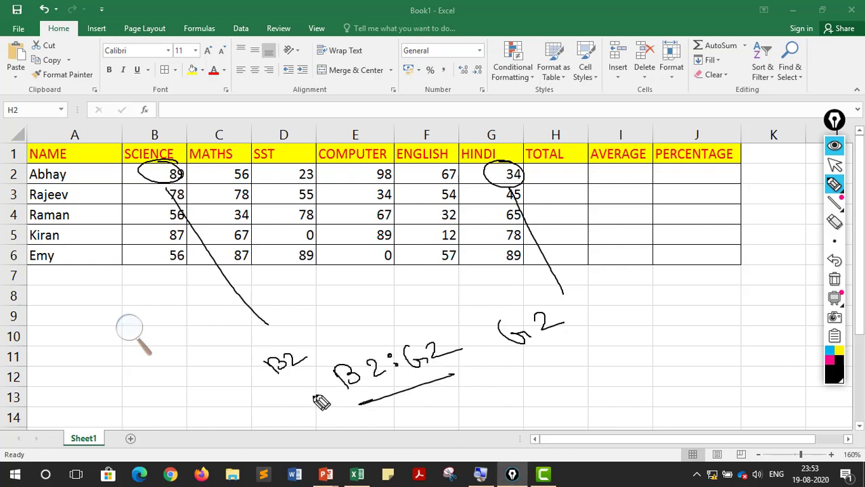
left_click_drag(321, 390, 325, 400)
mouse_move(489, 342)
left_mouse_down()
mouse_move(464, 343)
mouse_move(474, 345)
left_mouse_up()
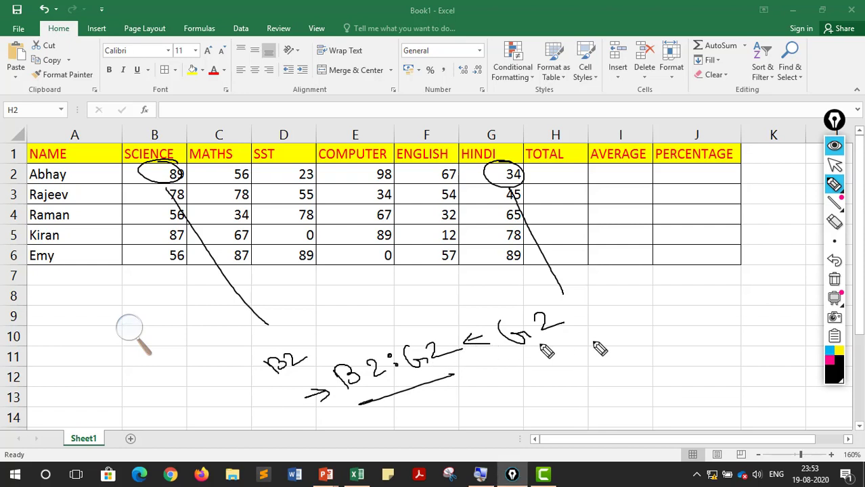
left_click(834, 279)
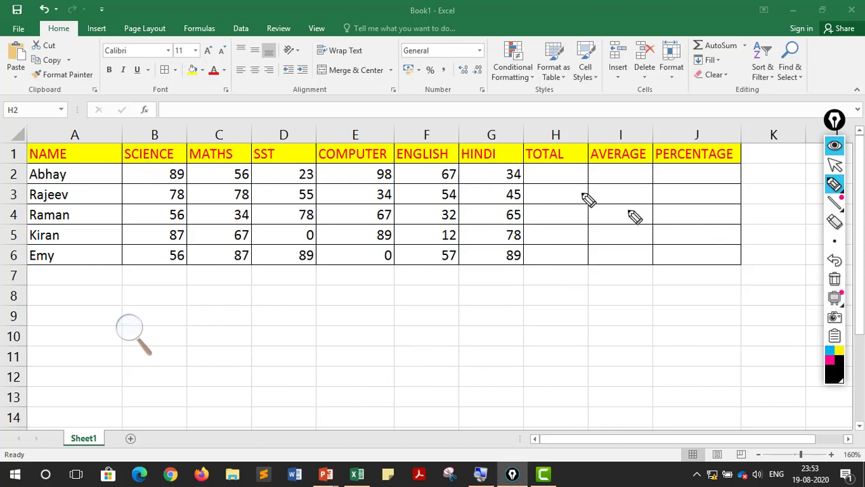
Enter the formula =Sum(b2:g2) in cell H2 to total the first student's marks.
left_click(834, 165)
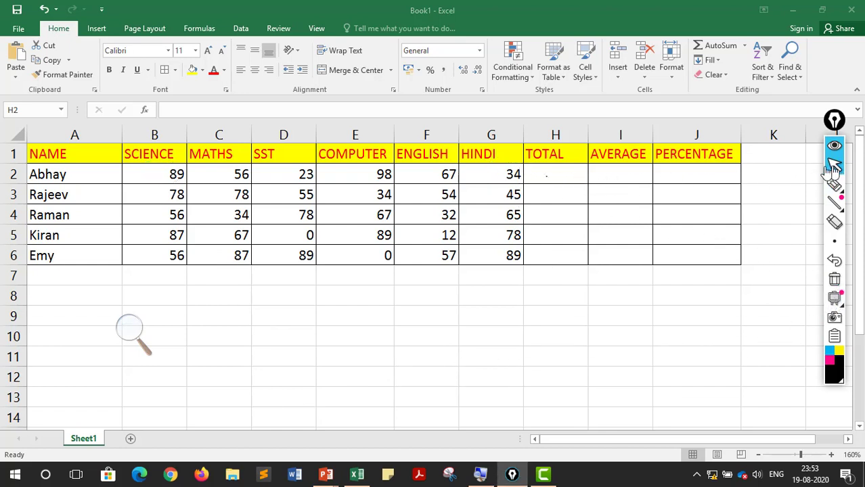
left_click(550, 180)
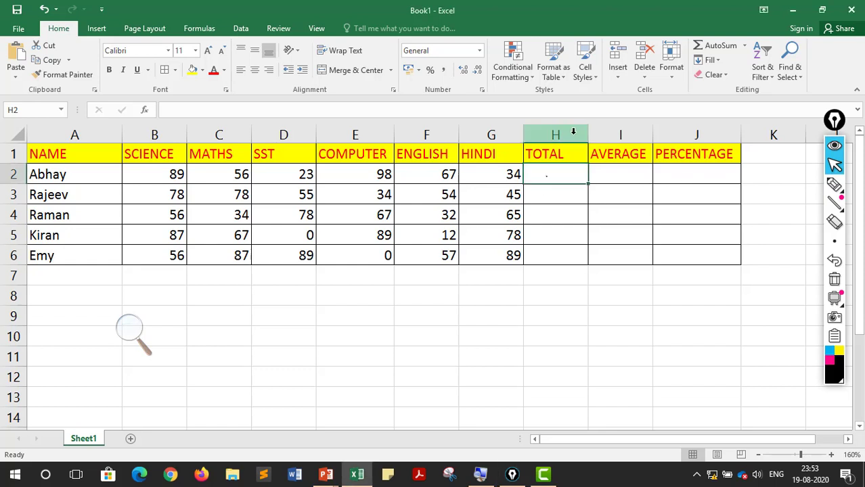
type("=")
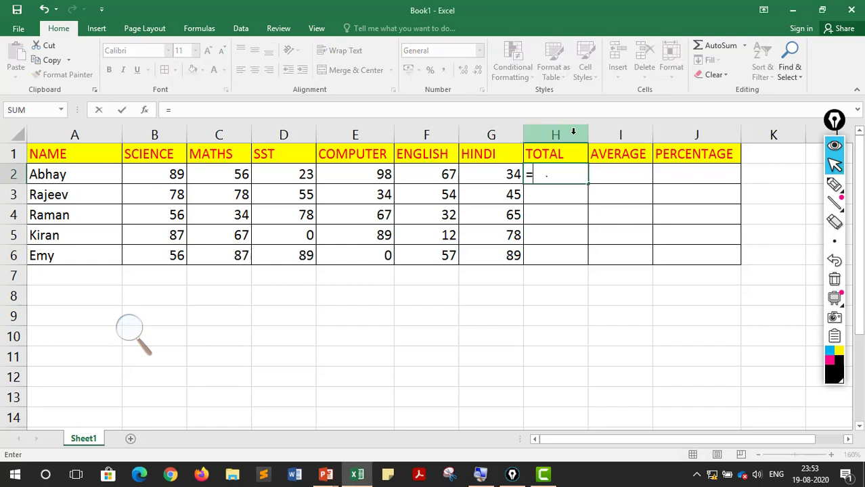
type("Su")
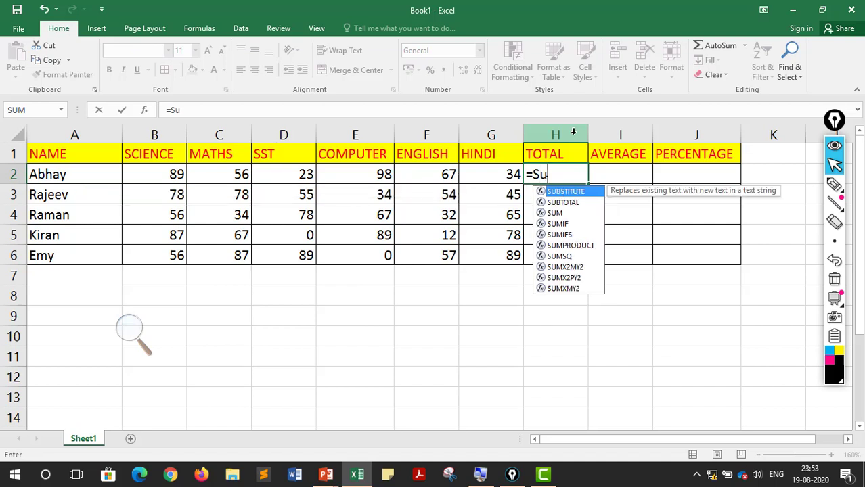
type("m(")
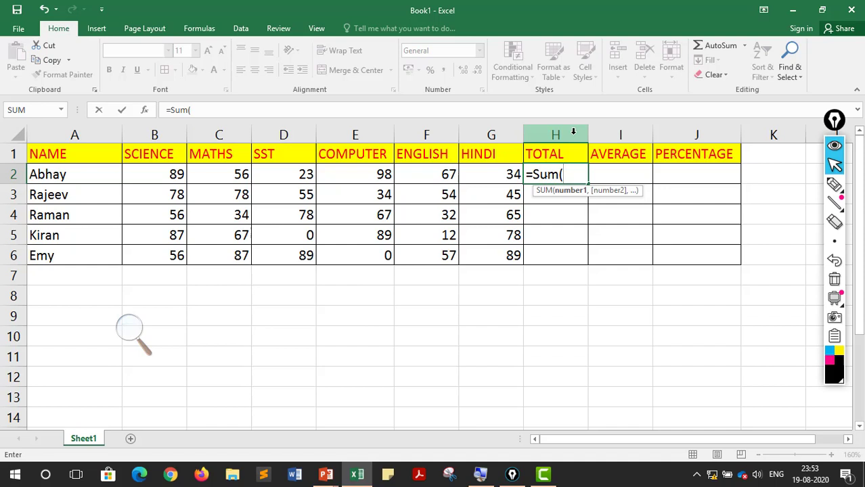
type("b2")
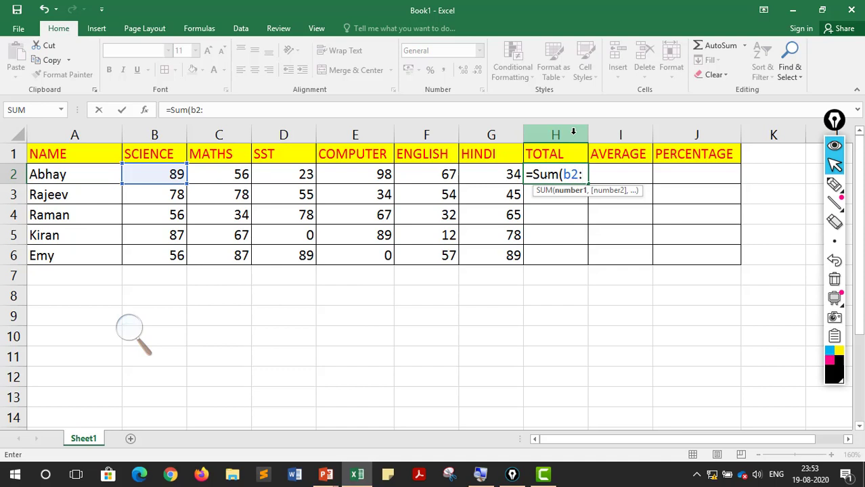
type(":g2")
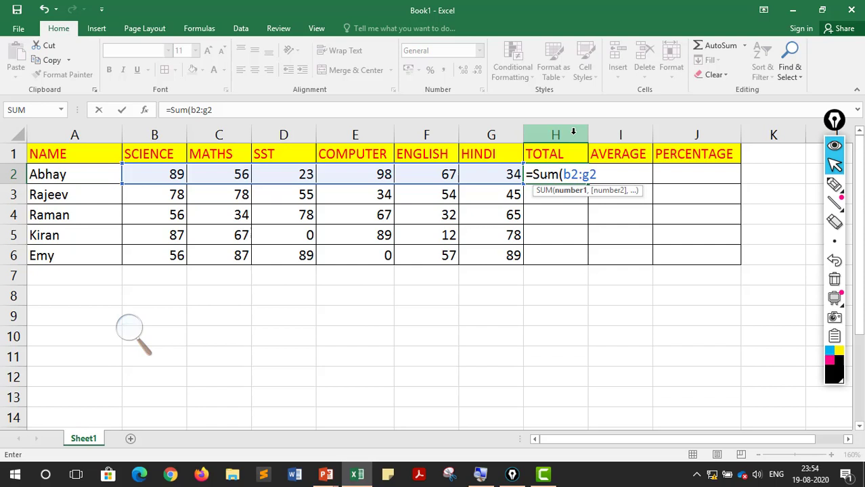
key("Return")
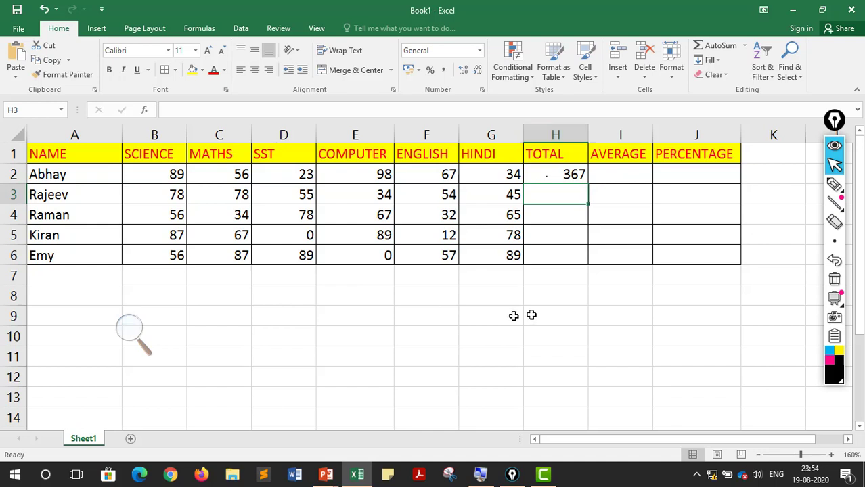
Circle the first TOTAL value with the annotation pen and draw a line down to handwritten "Select", "Fill handle" and "Drag" with linking arrows.
left_click(834, 184)
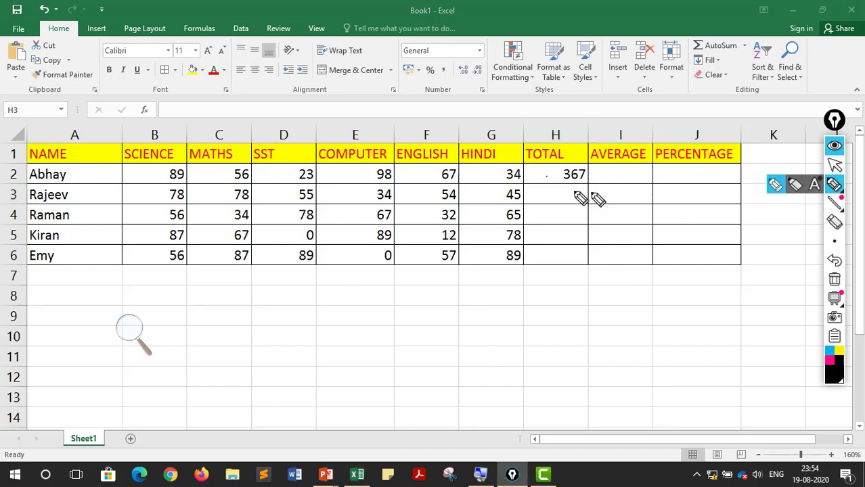
mouse_move(566, 172)
left_mouse_down()
mouse_move(596, 180)
mouse_move(570, 203)
mouse_move(582, 291)
left_mouse_up()
mouse_move(495, 314)
left_mouse_down()
mouse_move(480, 344)
mouse_move(595, 324)
mouse_move(568, 327)
left_mouse_up()
mouse_move(452, 360)
left_mouse_down()
mouse_move(467, 386)
mouse_move(518, 379)
mouse_move(530, 354)
mouse_move(553, 376)
mouse_move(557, 363)
mouse_move(621, 358)
mouse_move(704, 325)
left_mouse_up()
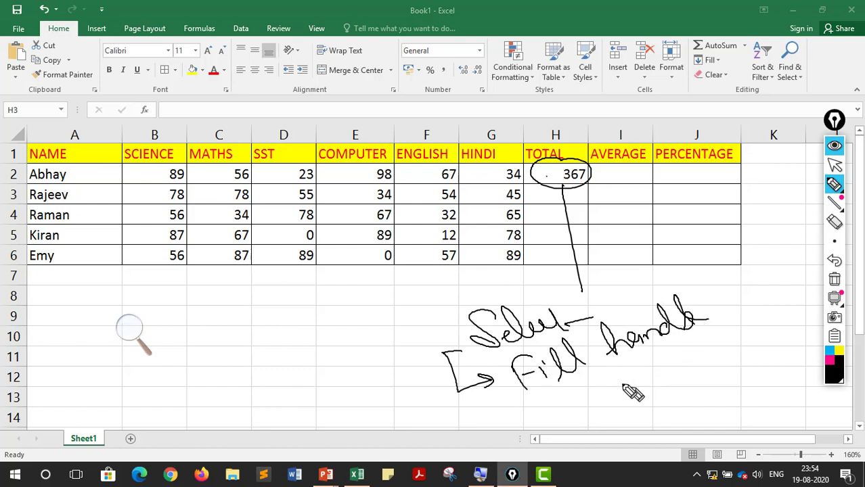
left_click_drag(530, 399, 540, 406)
mouse_move(559, 386)
left_mouse_down()
mouse_move(567, 404)
mouse_move(643, 383)
mouse_move(639, 360)
mouse_move(652, 379)
left_mouse_up()
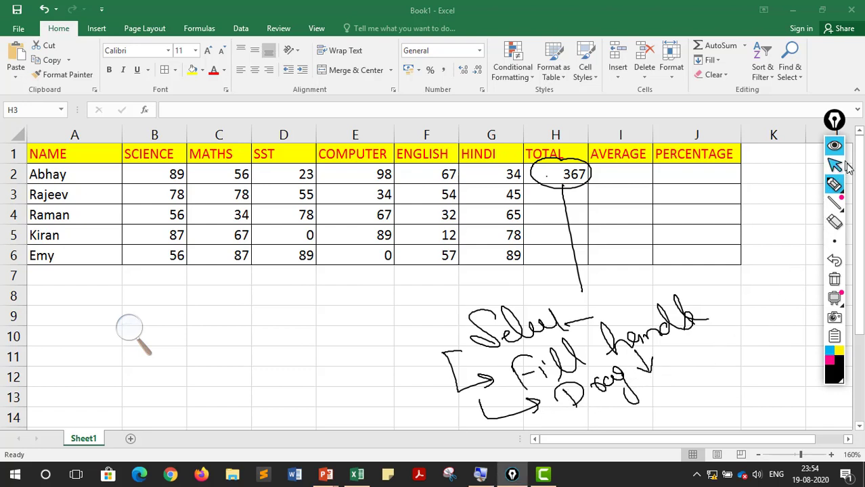
Erase the pen circle, dot and line at the first TOTAL value, keep the handwritten notes, and return to the normal pointer.
left_click(834, 222)
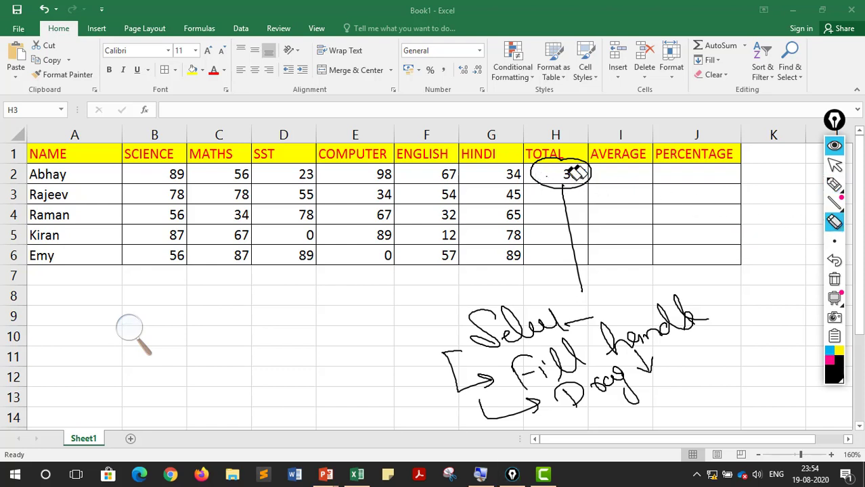
left_click_drag(575, 173, 560, 195)
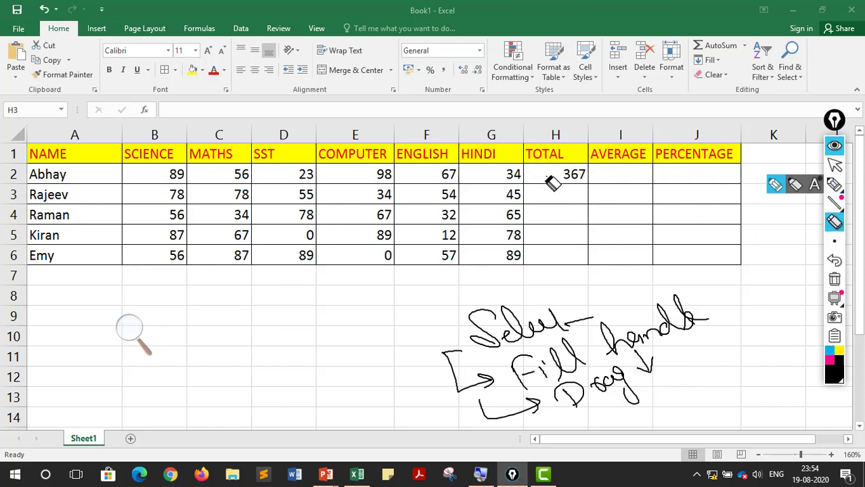
left_click(834, 166)
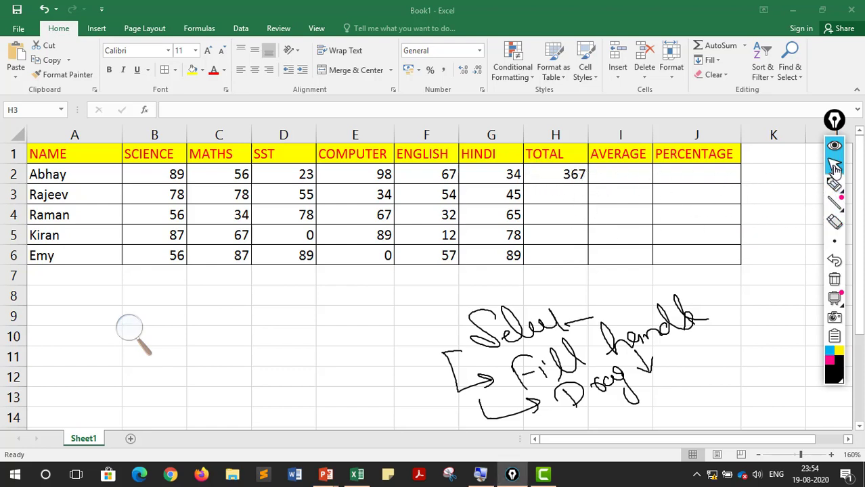
Fill the total formula from H2 down to H6 for the remaining students.
left_click(576, 174)
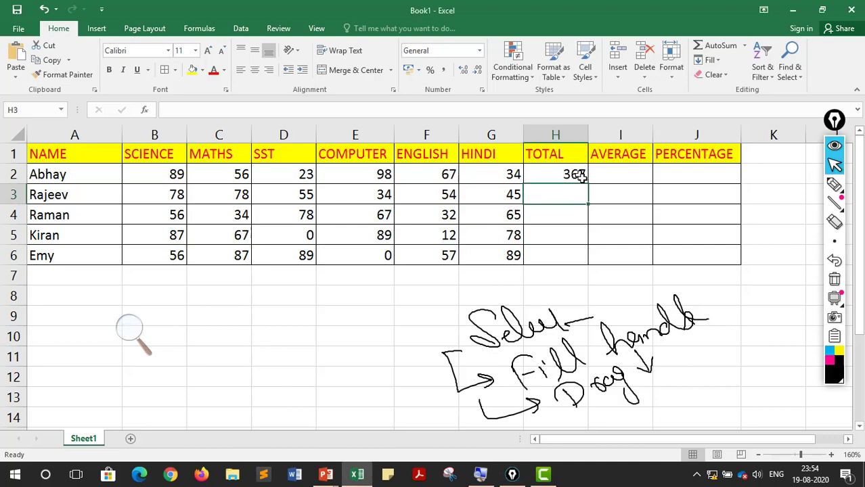
left_click(129, 328)
left_click(145, 336)
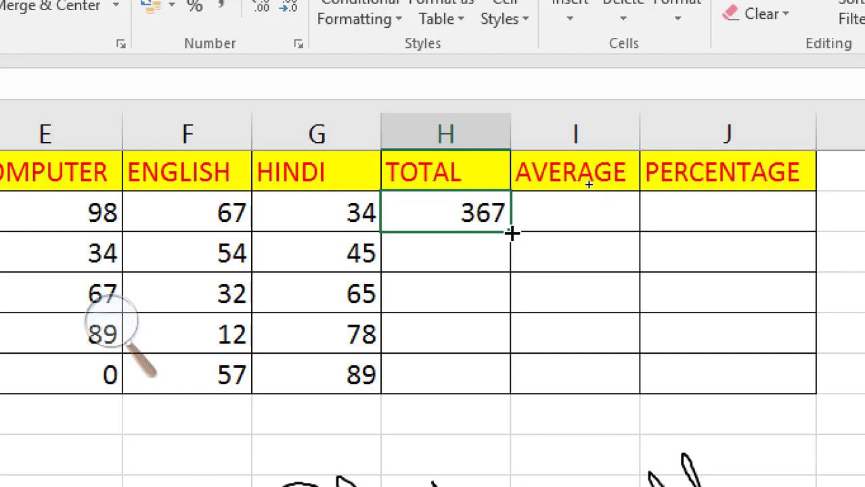
left_click_drag(512, 239, 514, 260)
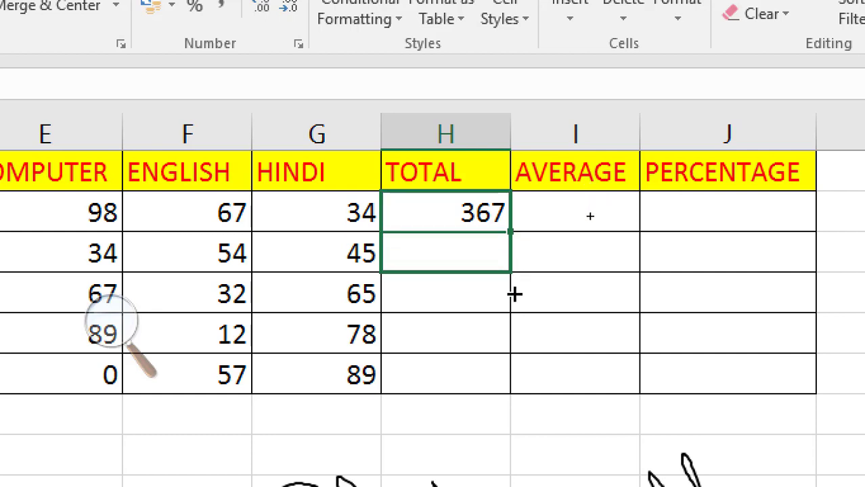
left_click_drag(515, 294, 514, 376)
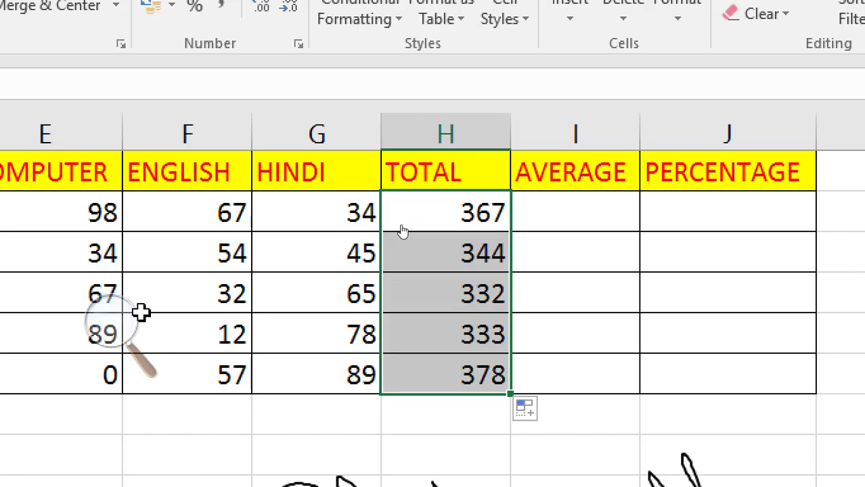
left_click(103, 339)
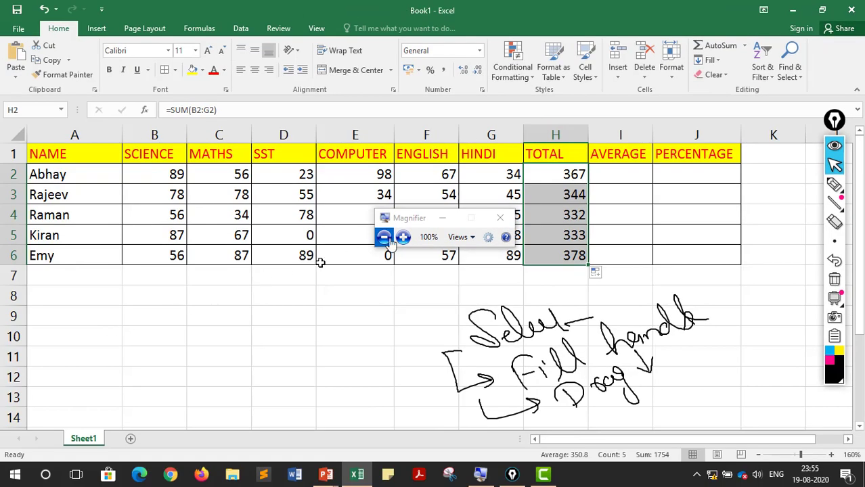
Enter =average(a2:g2) in cell I2 and fill the average formula down to I6.
left_click(621, 177)
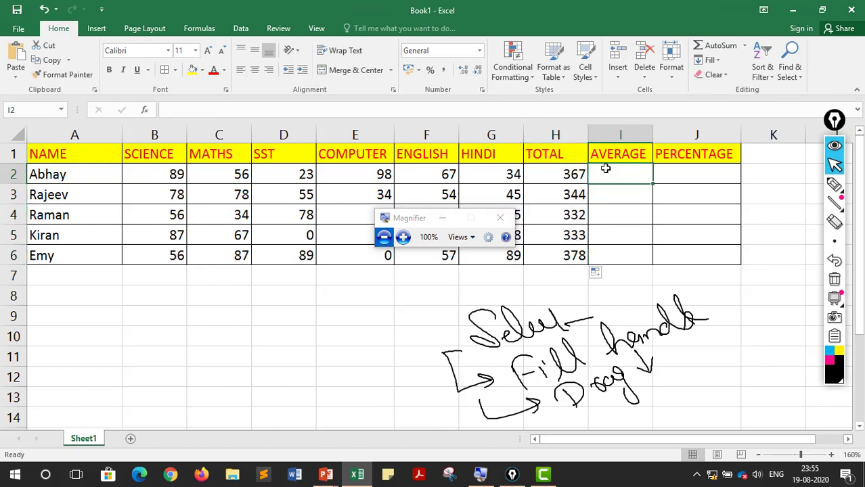
type("=")
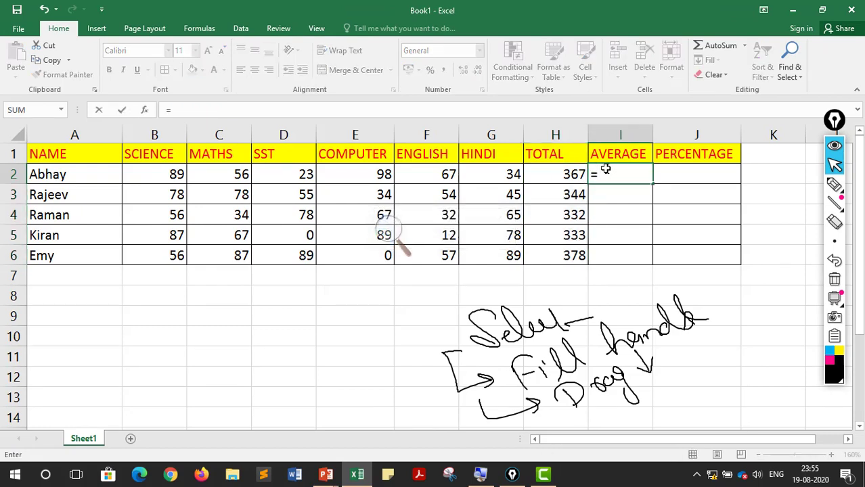
type("avera")
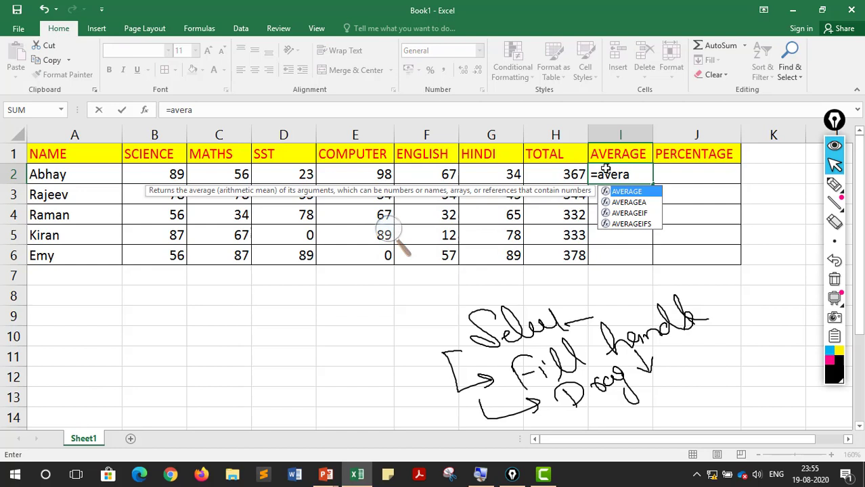
type("ge(")
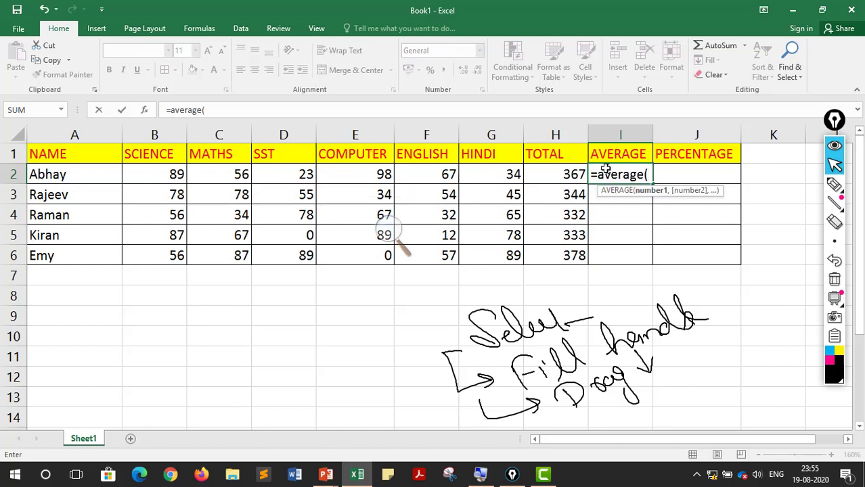
type("a2")
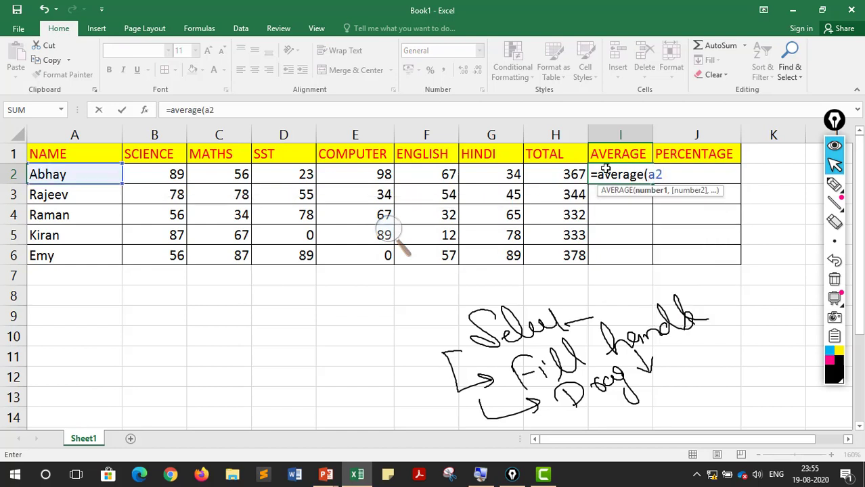
type(":g2")
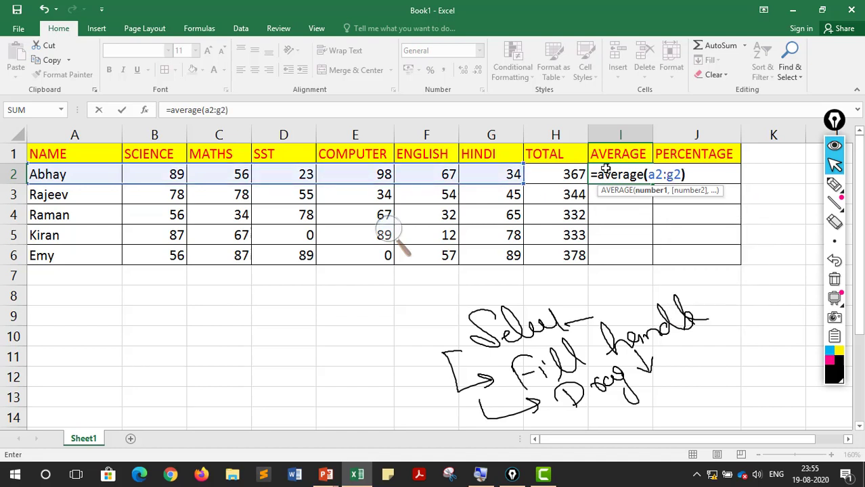
key("Return")
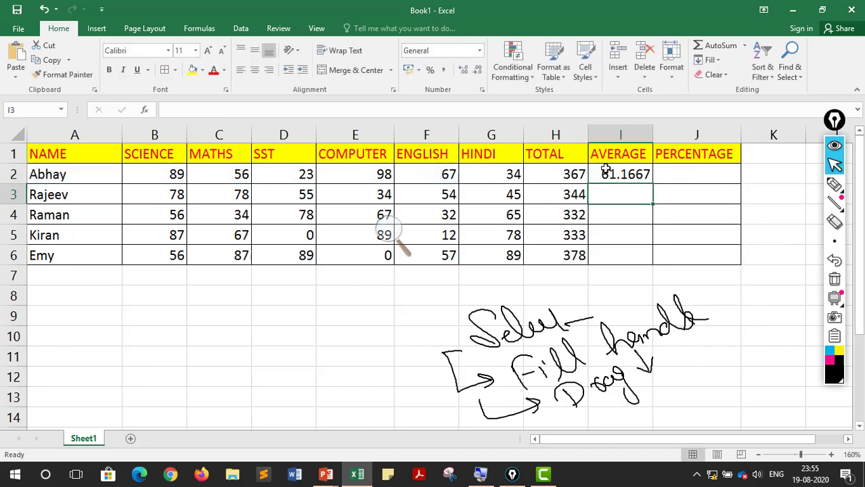
left_click(640, 173)
left_click_drag(654, 184, 656, 264)
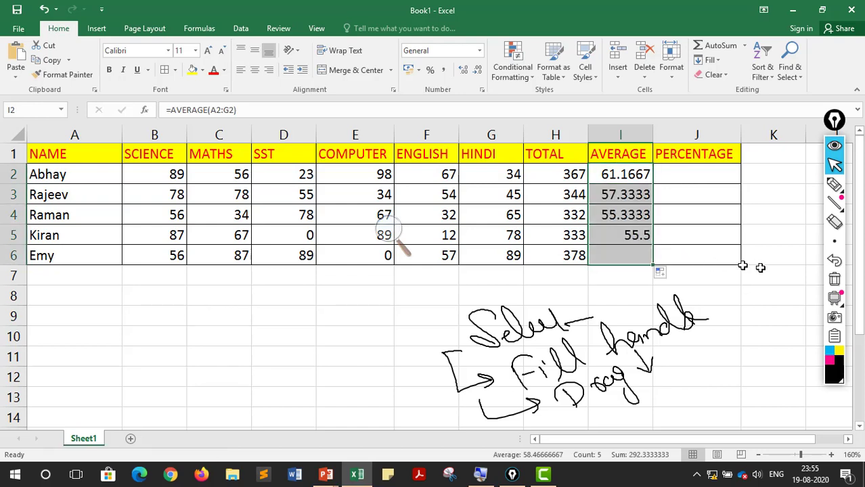
Clear all handwritten annotations from the sheet and select cell H7 below the TOTAL column.
left_click(834, 279)
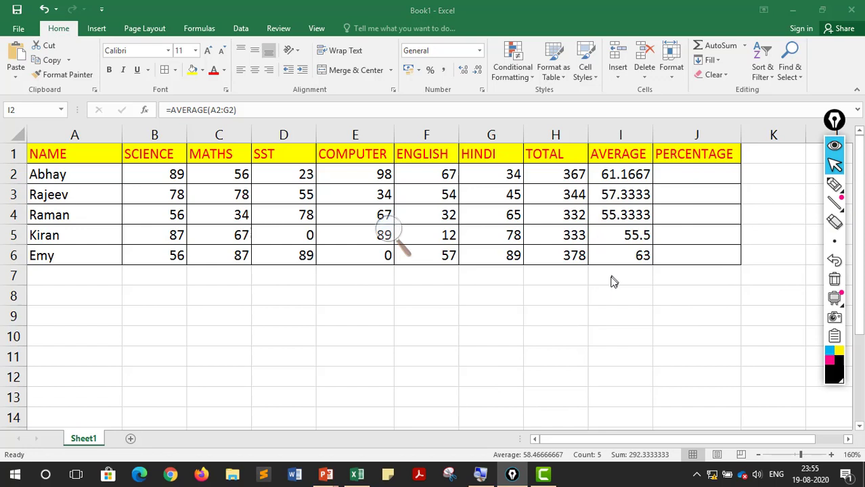
left_click(567, 276)
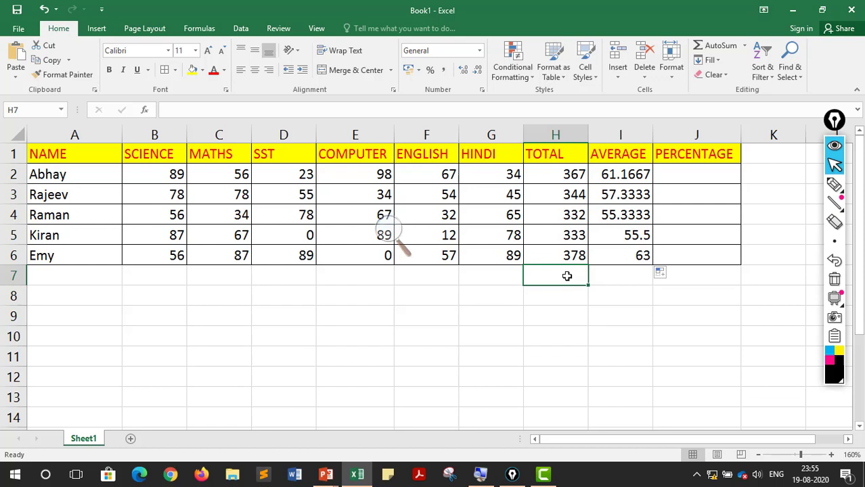
Circle the TOTAL column with the annotation pen, draw an arrow from it, and handwrite circled "Column H" and "Total" notes below the table.
left_click(833, 184)
mouse_move(565, 147)
left_mouse_down()
mouse_move(531, 271)
mouse_move(565, 146)
left_mouse_up()
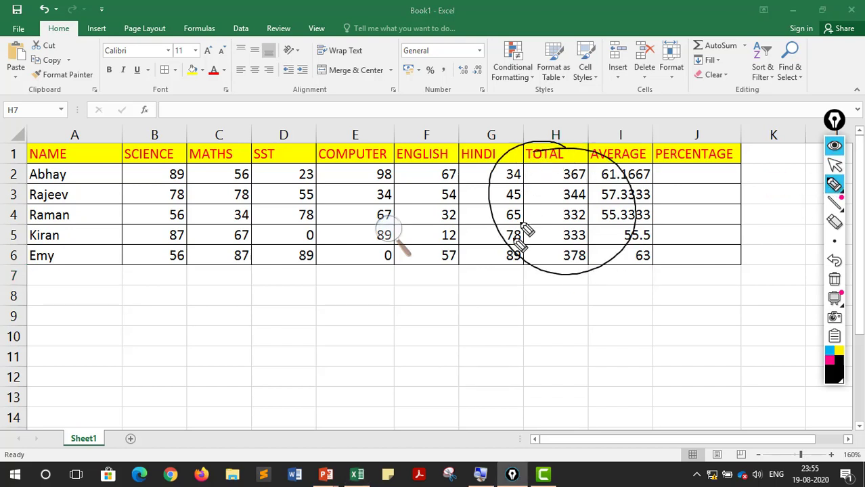
mouse_move(548, 238)
left_mouse_down()
mouse_move(496, 290)
mouse_move(432, 323)
left_mouse_up()
left_click_drag(457, 293, 472, 315)
mouse_move(197, 351)
left_mouse_down()
mouse_move(249, 369)
mouse_move(265, 333)
mouse_move(331, 298)
mouse_move(349, 316)
mouse_move(274, 288)
mouse_move(325, 284)
mouse_move(287, 379)
mouse_move(314, 389)
mouse_move(318, 406)
mouse_move(365, 390)
mouse_move(355, 369)
mouse_move(271, 404)
left_mouse_up()
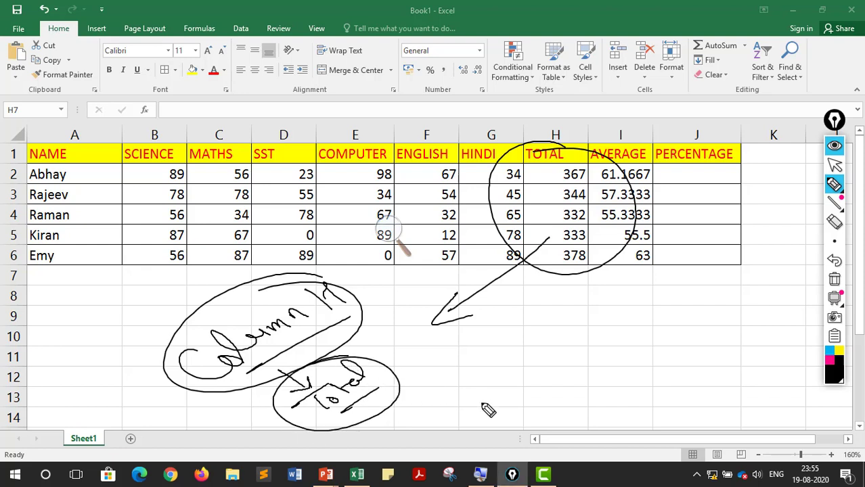
Handwrite "max(H2:H6)", circling and ticking the first and last TOTAL values, and clear all annotations to return to the normal pointer.
mouse_move(471, 375)
left_mouse_down()
mouse_move(484, 386)
mouse_move(531, 366)
mouse_move(534, 335)
left_mouse_up()
left_click_drag(611, 306, 641, 335)
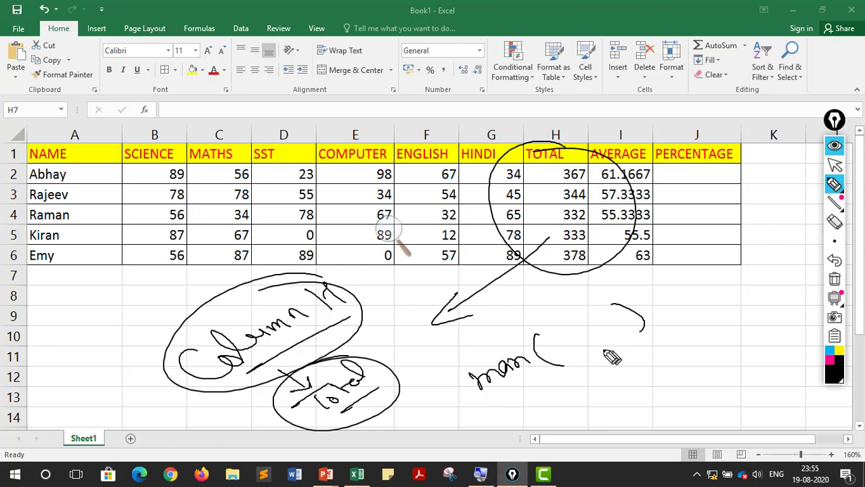
mouse_move(586, 330)
left_mouse_down()
mouse_move(620, 348)
mouse_move(607, 355)
left_mouse_up()
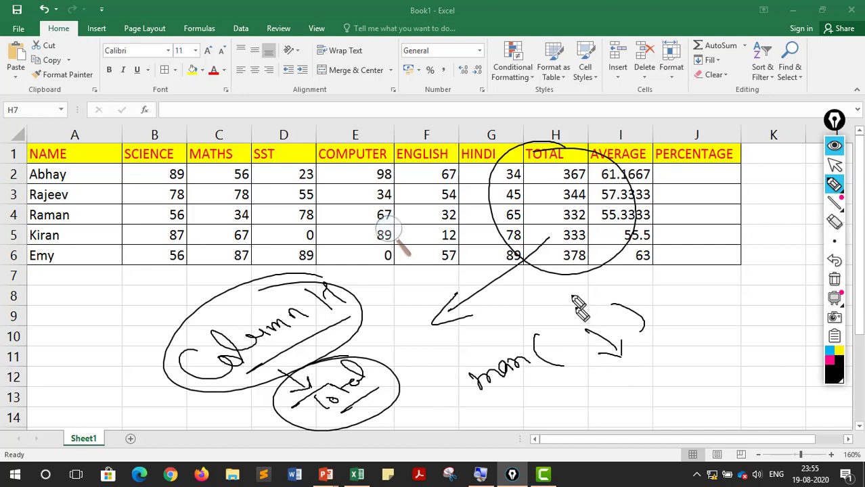
mouse_move(582, 168)
left_mouse_down()
mouse_move(559, 169)
mouse_move(581, 182)
mouse_move(585, 168)
left_mouse_up()
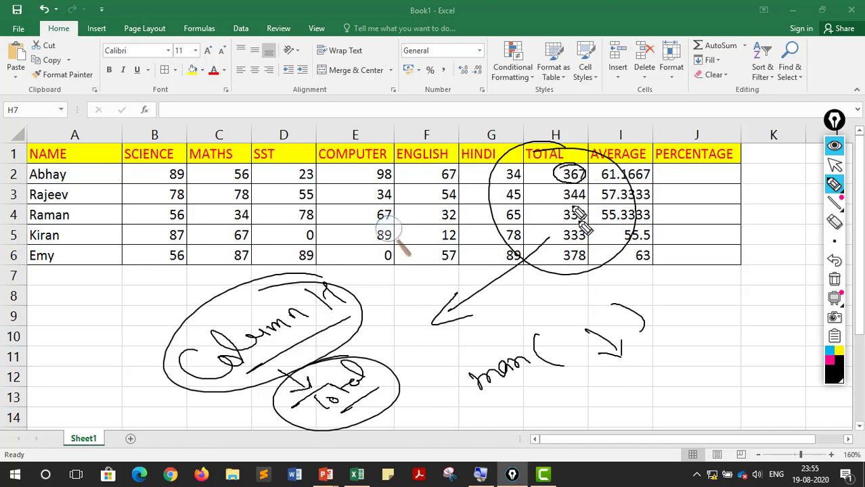
mouse_move(580, 251)
left_mouse_down()
mouse_move(559, 260)
mouse_move(586, 248)
left_mouse_up()
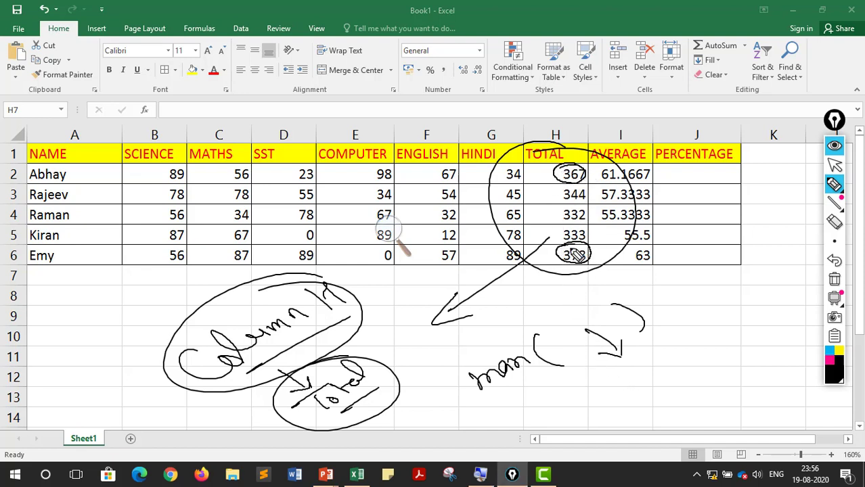
left_click_drag(541, 181, 566, 169)
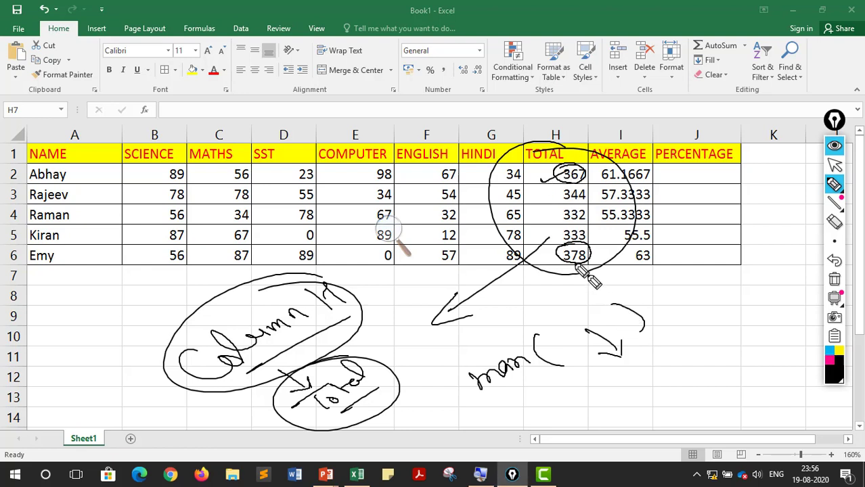
left_click_drag(547, 259, 559, 251)
mouse_move(584, 385)
left_mouse_down()
mouse_move(577, 404)
mouse_move(617, 373)
mouse_move(624, 393)
mouse_move(650, 358)
mouse_move(660, 369)
left_mouse_up()
left_click_drag(640, 400, 608, 417)
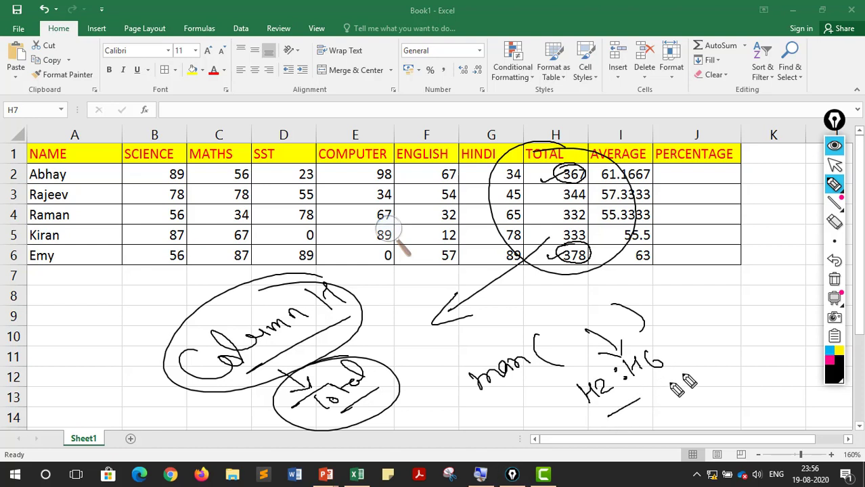
left_click(834, 279)
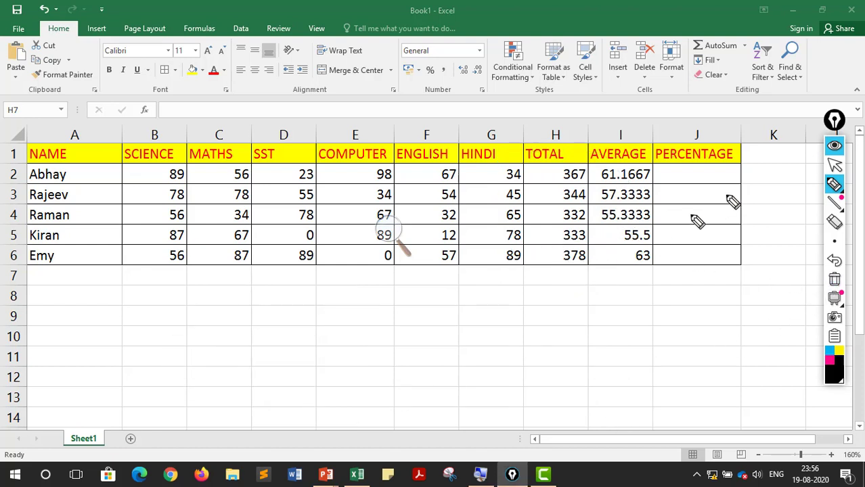
left_click(834, 164)
Write the formula =max(h2:h6) in cell H7.
left_click(575, 270)
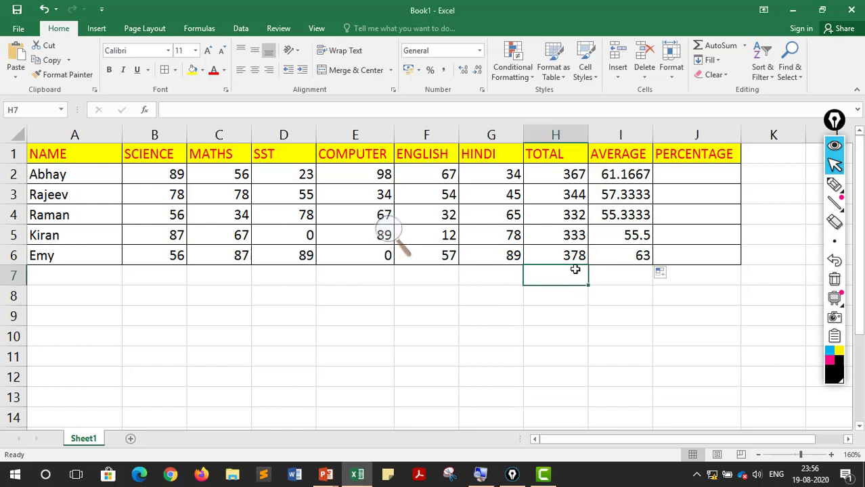
type("=")
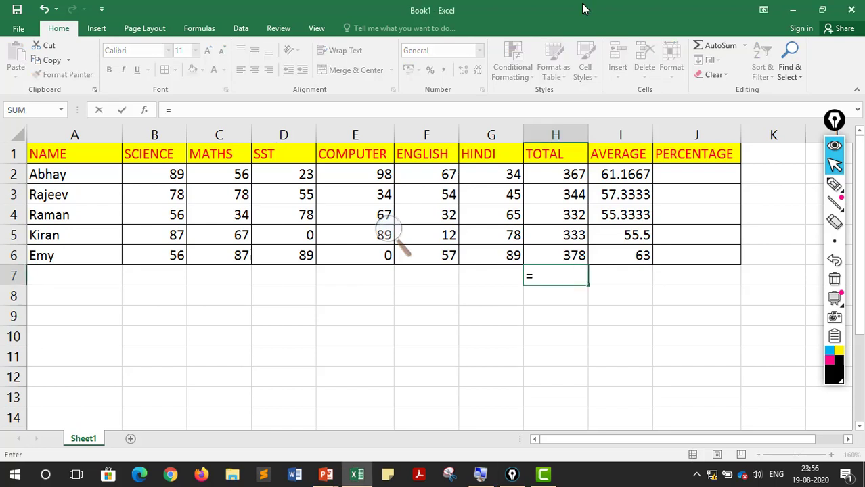
type("h2(")
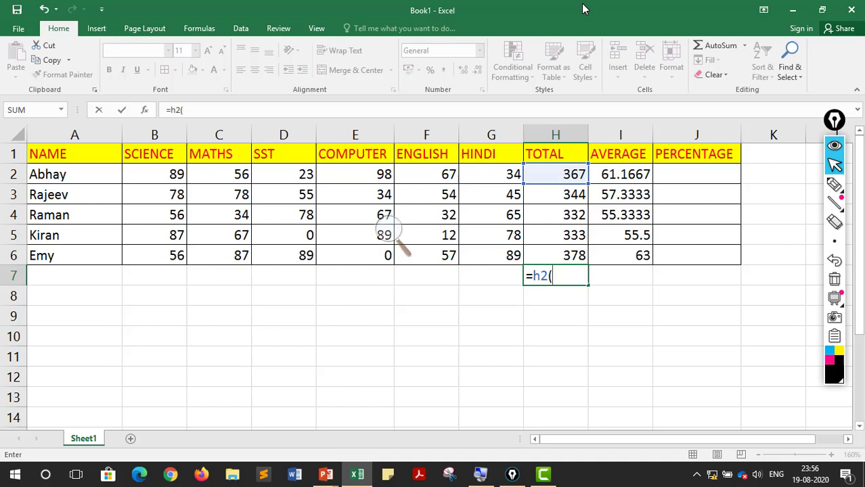
key("BackSpace")
key("BackSpace")
type("m")
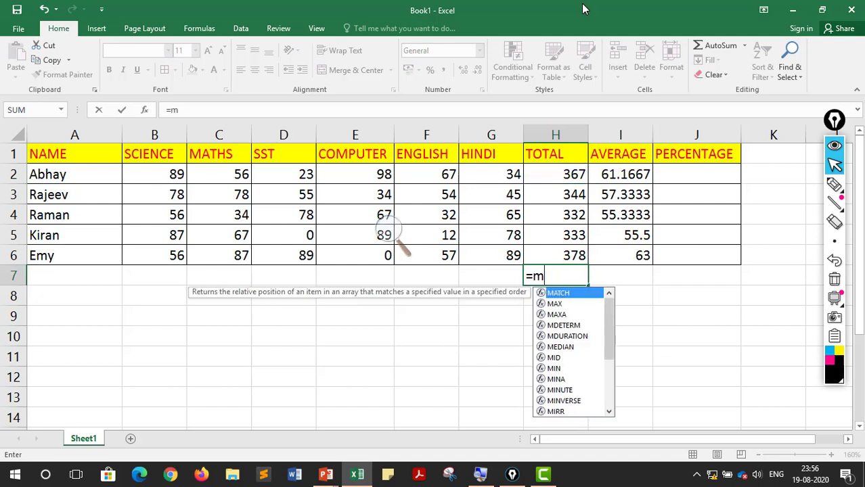
type("ax(h2")
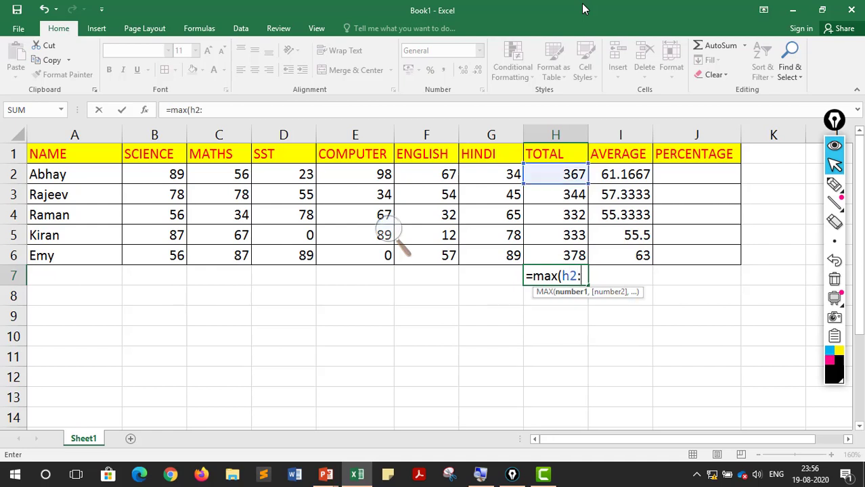
type(":h")
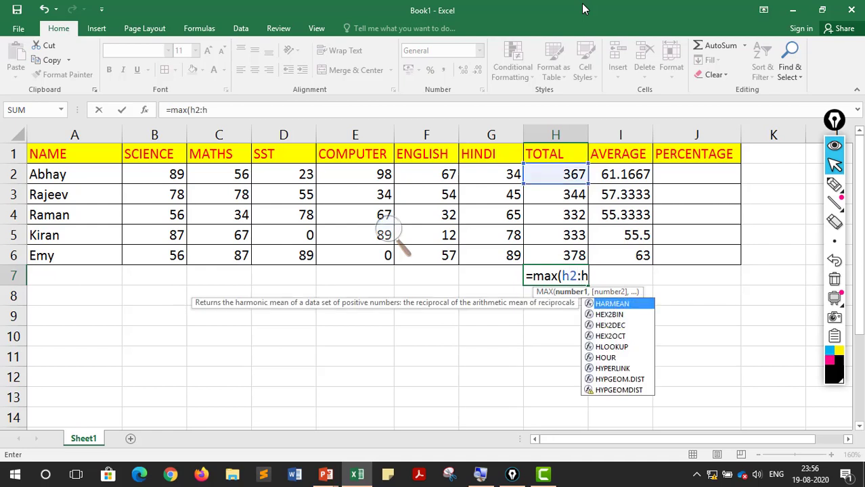
type("6")
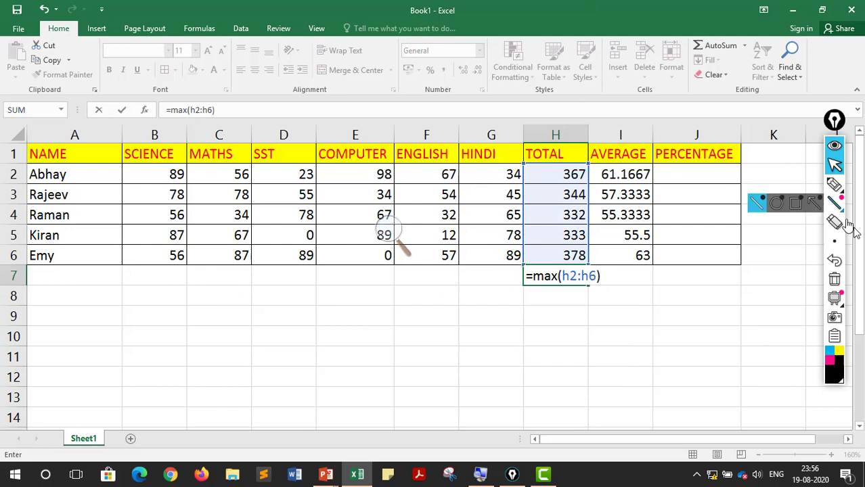
Circle the TOTAL column and handwrite a circled "Verticle Cell Range" note, and clear the annotations to return to the normal pointer.
left_click(834, 185)
mouse_move(576, 144)
left_mouse_down()
mouse_move(538, 149)
mouse_move(635, 169)
mouse_move(534, 147)
left_mouse_up()
mouse_move(221, 349)
left_mouse_down()
mouse_move(254, 362)
mouse_move(292, 324)
mouse_move(324, 312)
mouse_move(315, 354)
mouse_move(353, 351)
mouse_move(358, 335)
mouse_move(371, 369)
mouse_move(453, 330)
mouse_move(403, 382)
left_mouse_up()
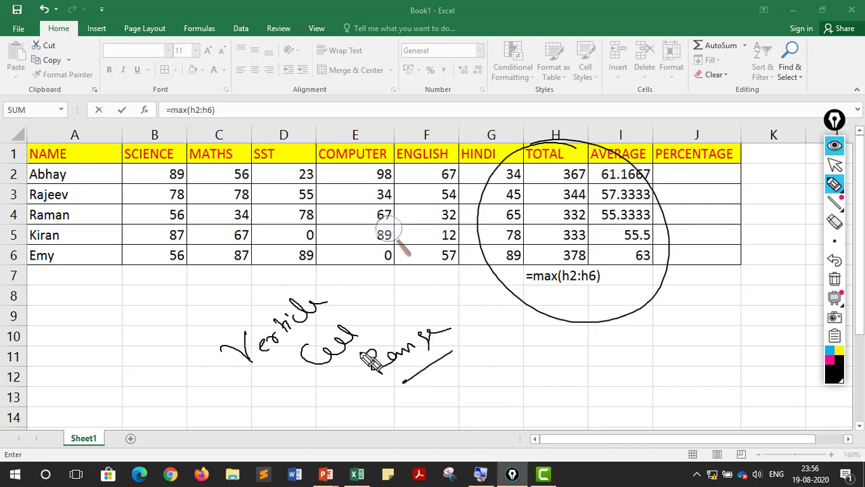
mouse_move(400, 308)
left_mouse_down()
mouse_move(236, 423)
mouse_move(452, 330)
left_mouse_up()
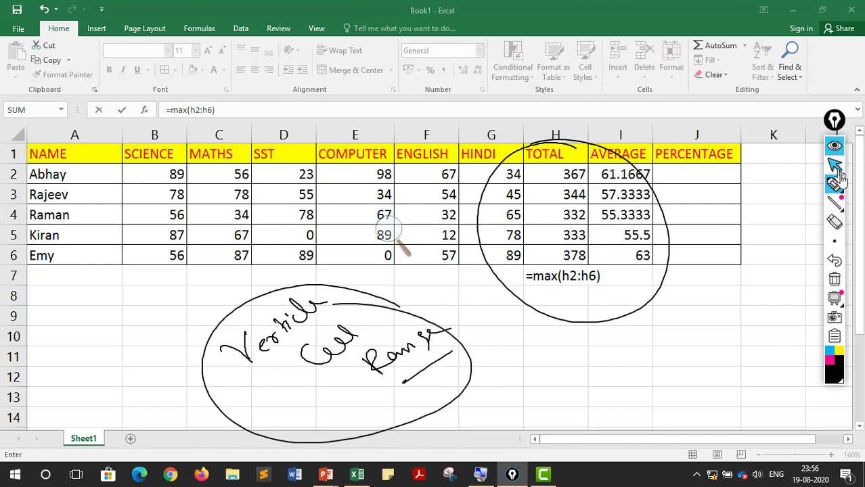
left_click(834, 279)
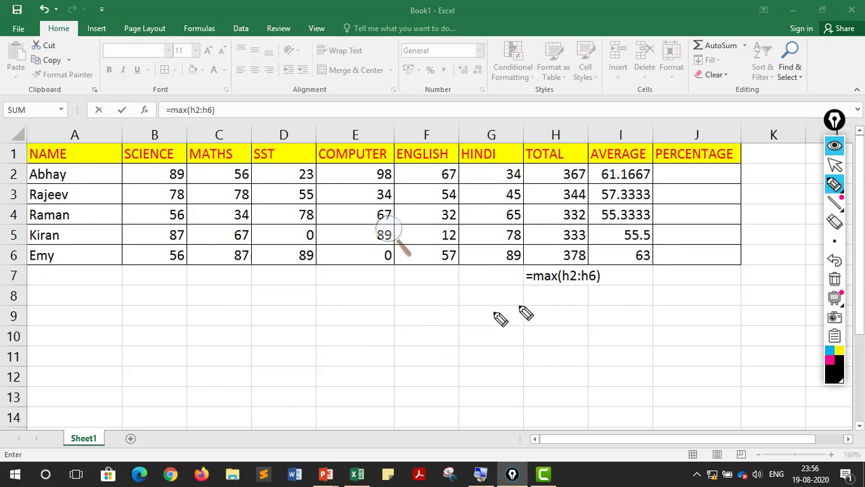
left_click(835, 165)
Confirm the MAX formula in cell H7.
left_click(589, 276)
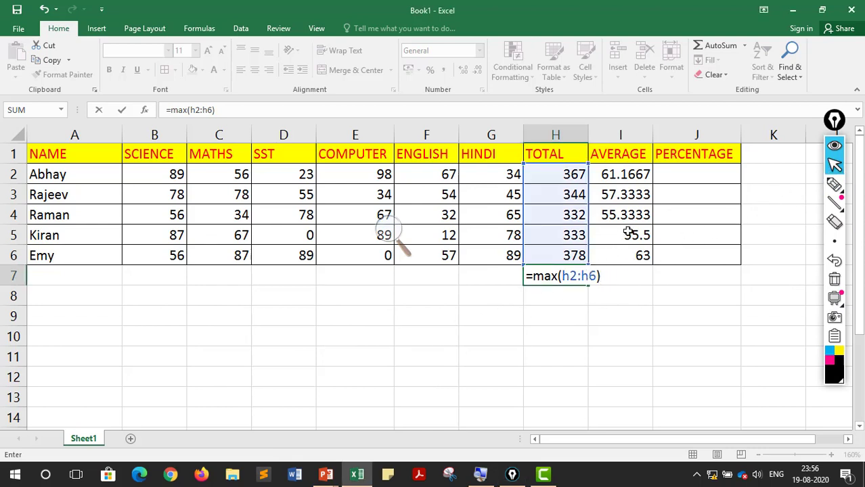
key("Return")
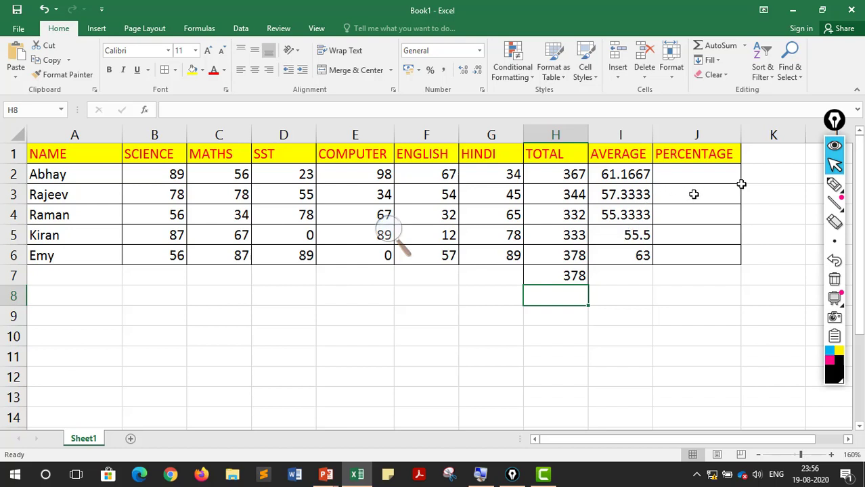
Handwrite an underlined "Percentage" with an arrow to an equals sign below the table, and erase the "To" begun beside it.
left_click(832, 186)
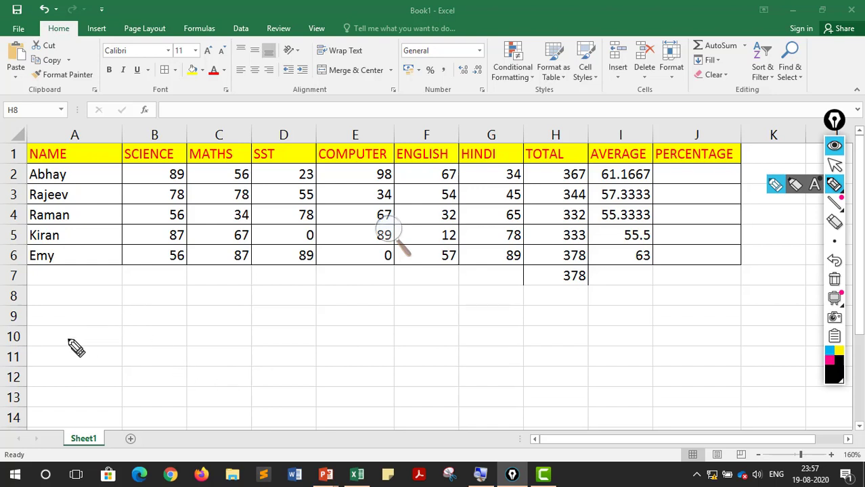
mouse_move(76, 348)
left_mouse_down()
mouse_move(78, 359)
mouse_move(97, 338)
mouse_move(125, 332)
mouse_move(138, 308)
mouse_move(191, 296)
mouse_move(175, 355)
mouse_move(177, 343)
left_mouse_up()
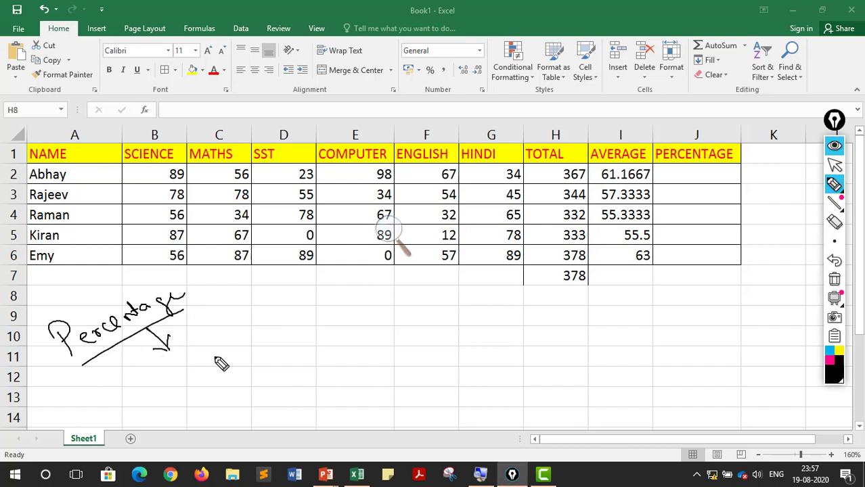
mouse_move(167, 378)
left_mouse_down()
mouse_move(196, 369)
mouse_move(208, 381)
left_mouse_up()
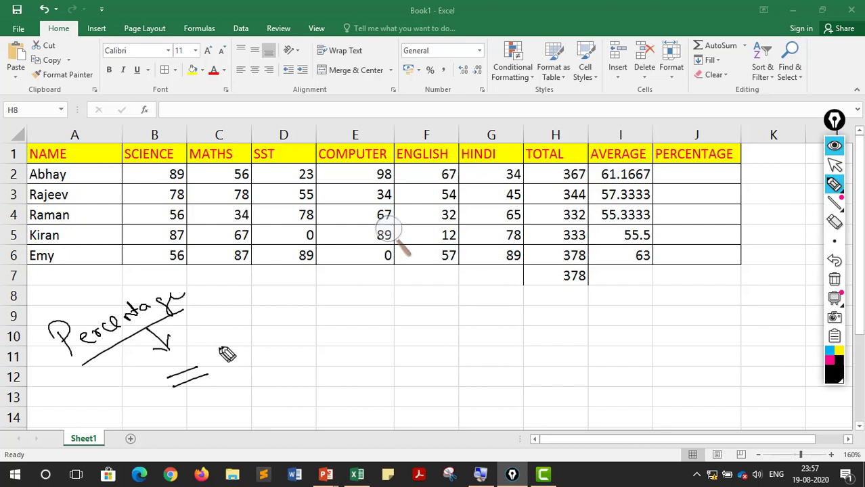
mouse_move(211, 336)
left_mouse_down()
mouse_move(233, 319)
mouse_move(235, 344)
left_mouse_up()
left_click_drag(251, 332, 246, 333)
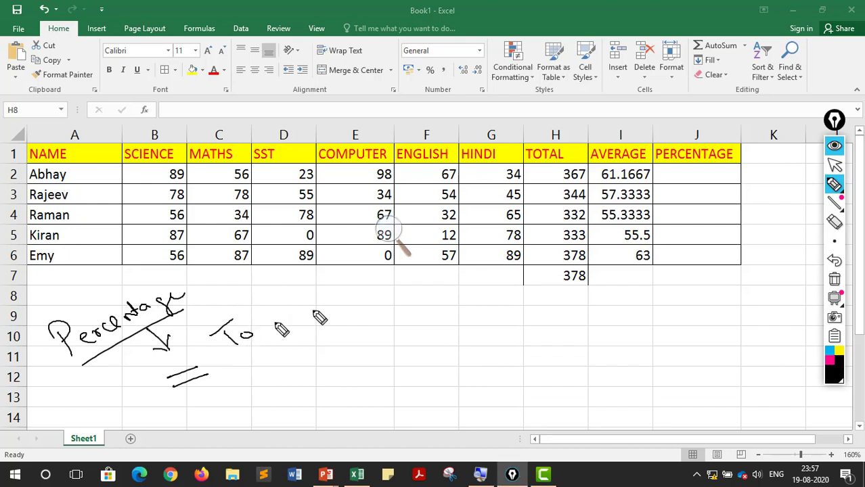
left_click(834, 222)
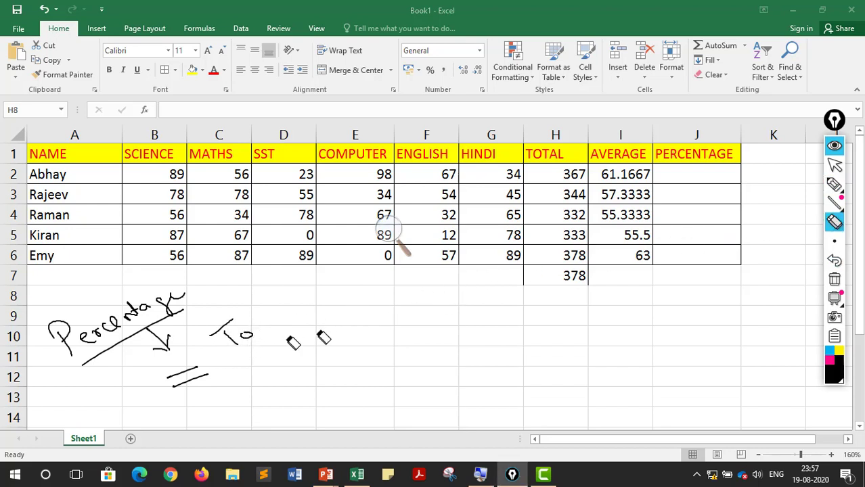
left_click_drag(293, 343, 238, 329)
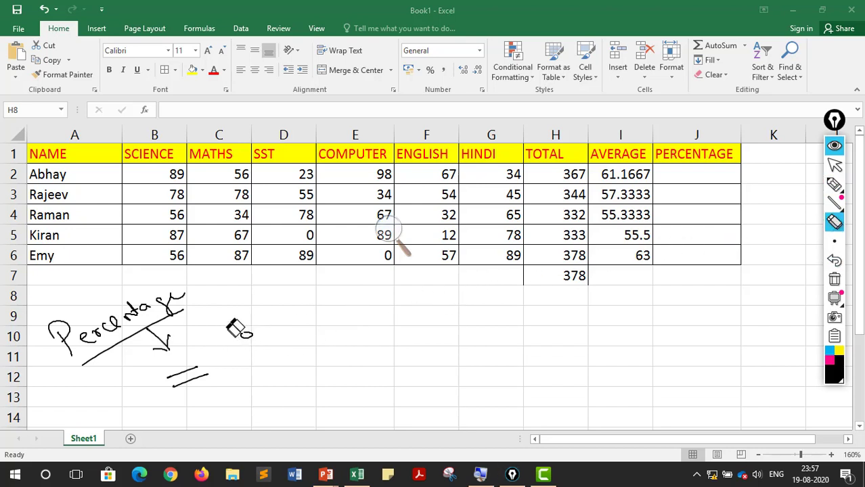
Handwrite "Sum" over "Total Max" times 100 as the percentage formula, draw a box around it, and clear all annotations.
left_click(834, 189)
mouse_move(235, 313)
left_mouse_down()
mouse_move(252, 330)
mouse_move(280, 310)
mouse_move(223, 370)
mouse_move(274, 375)
mouse_move(306, 330)
mouse_move(335, 332)
mouse_move(348, 318)
mouse_move(338, 294)
mouse_move(347, 303)
mouse_move(370, 271)
left_mouse_up()
left_click_drag(377, 270, 380, 264)
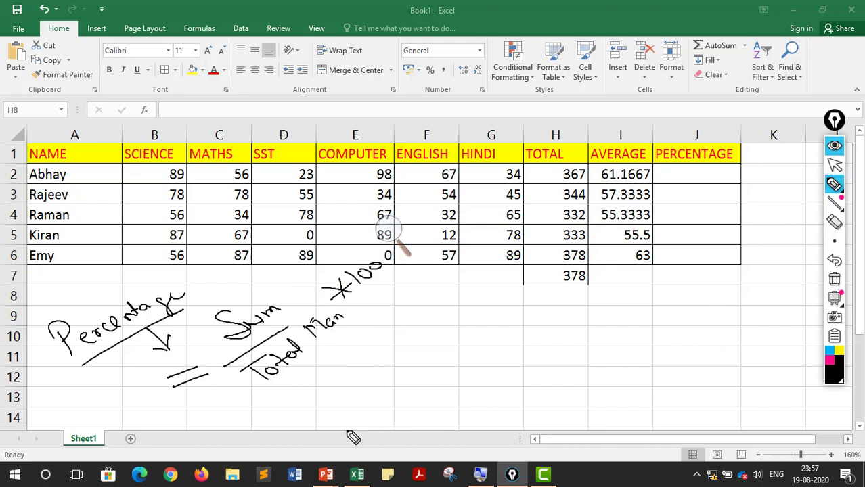
mouse_move(193, 329)
left_mouse_down()
mouse_move(352, 214)
mouse_move(458, 280)
mouse_move(252, 409)
mouse_move(195, 344)
left_mouse_up()
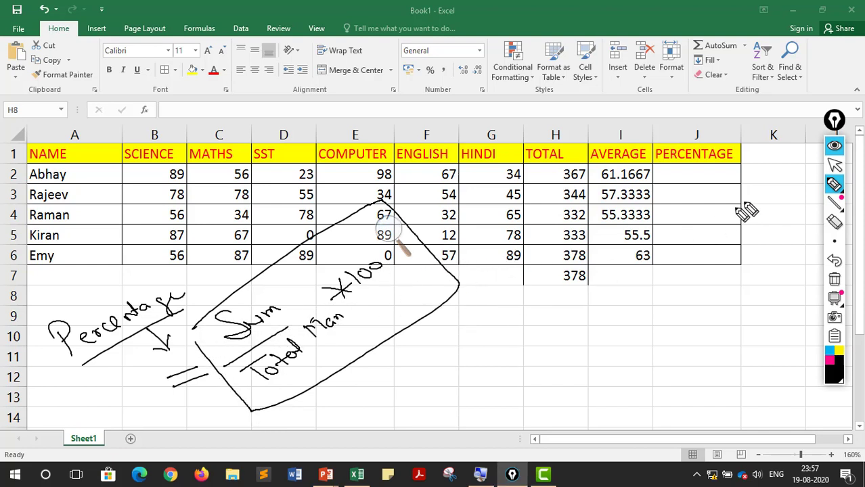
mouse_move(834, 185)
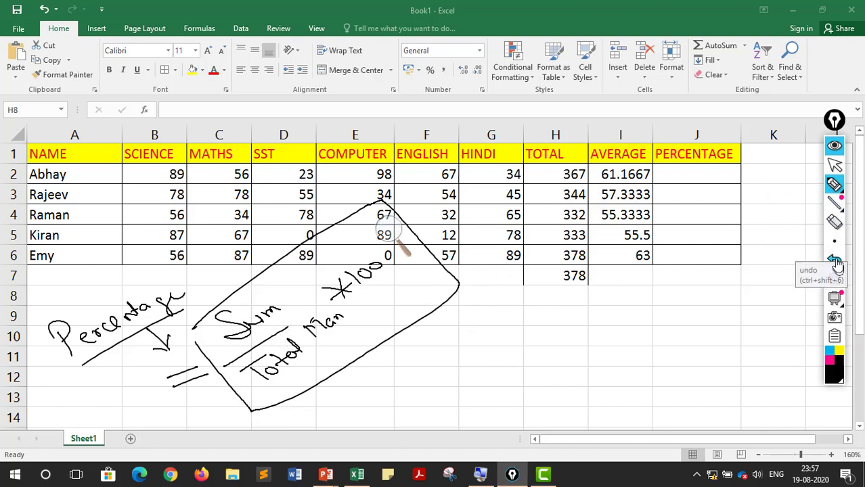
left_click(835, 280)
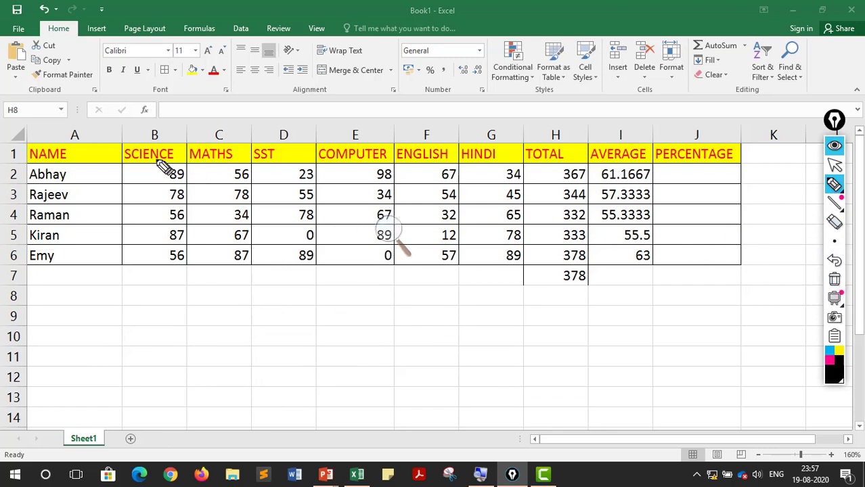
Draw ticks on the six subject headings, an equals sign below the table, and a circle around the TOTAL heading.
mouse_move(141, 172)
left_mouse_down()
mouse_move(170, 155)
mouse_move(216, 173)
mouse_move(233, 154)
mouse_move(300, 148)
left_mouse_up()
mouse_move(353, 163)
left_mouse_down()
mouse_move(390, 144)
mouse_move(509, 152)
left_mouse_up()
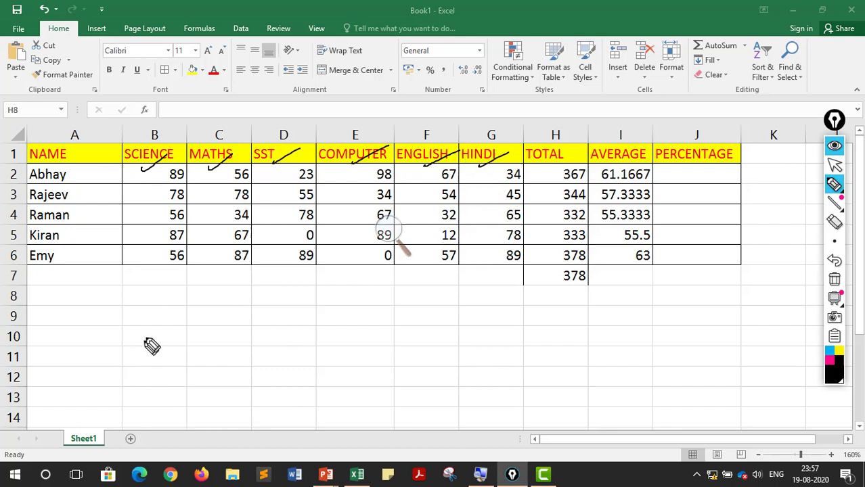
left_click_drag(150, 329, 170, 328)
left_click_drag(148, 337, 177, 341)
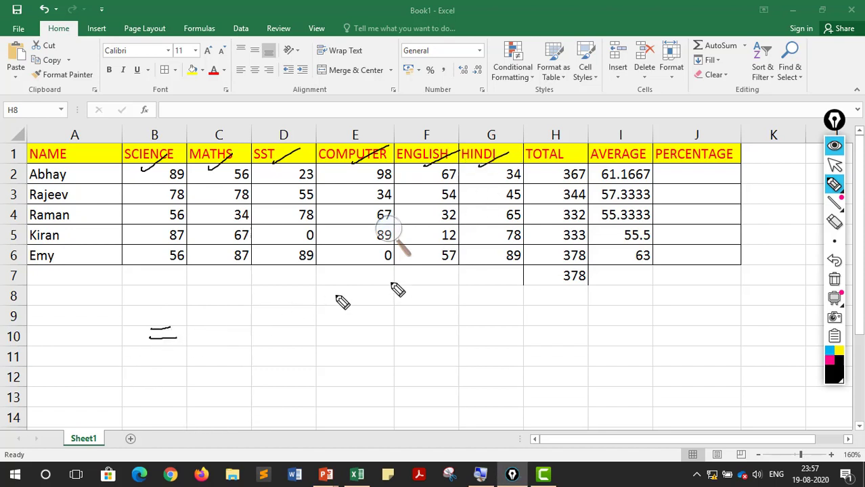
mouse_move(567, 141)
left_mouse_down()
mouse_move(507, 166)
mouse_move(572, 150)
left_mouse_up()
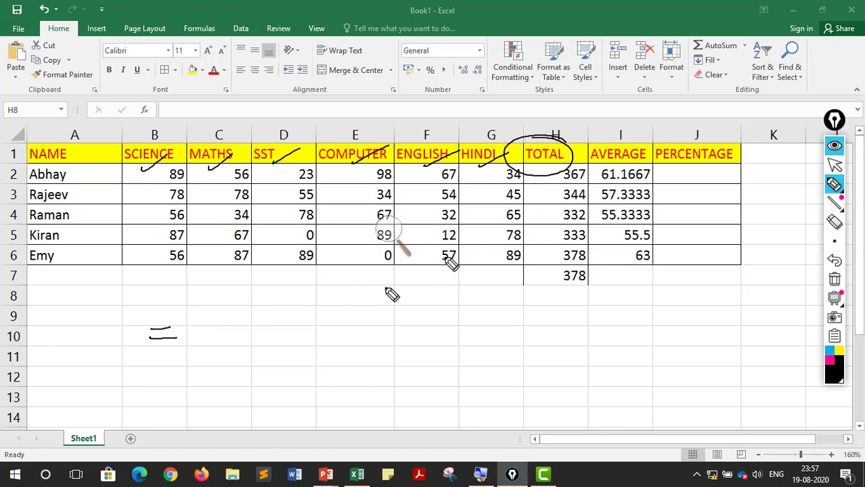
Handwrite "Total" over "600" times 100 after the equals sign, underline 600, and circle the fraction.
mouse_move(194, 318)
left_mouse_down()
mouse_move(232, 312)
mouse_move(237, 335)
mouse_move(300, 325)
left_mouse_up()
left_click_drag(228, 353, 306, 342)
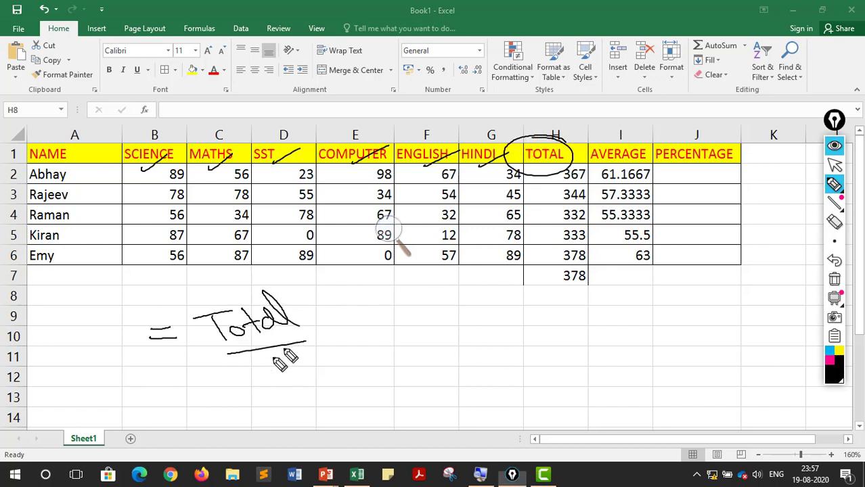
mouse_move(261, 363)
left_mouse_down()
mouse_move(272, 376)
mouse_move(298, 369)
left_mouse_up()
left_click_drag(314, 320, 348, 333)
mouse_move(336, 317)
left_mouse_down()
mouse_move(326, 341)
mouse_move(404, 318)
left_mouse_up()
left_click_drag(241, 398, 308, 383)
mouse_move(278, 276)
left_mouse_down()
mouse_move(291, 399)
mouse_move(191, 278)
left_mouse_up()
Draw an arrow beside the fraction formula and handwrite its one-line form, "(Total/600)" times 100.
mouse_move(401, 355)
left_mouse_down()
mouse_move(425, 352)
mouse_move(428, 362)
mouse_move(405, 371)
left_mouse_up()
left_click_drag(467, 338, 517, 335)
mouse_move(495, 337)
left_mouse_down()
mouse_move(488, 363)
mouse_move(534, 344)
mouse_move(567, 342)
mouse_move(566, 352)
left_mouse_up()
mouse_move(593, 327)
left_mouse_down()
mouse_move(586, 339)
mouse_move(605, 332)
left_mouse_up()
left_click_drag(622, 326, 642, 346)
left_click_drag(469, 328, 476, 370)
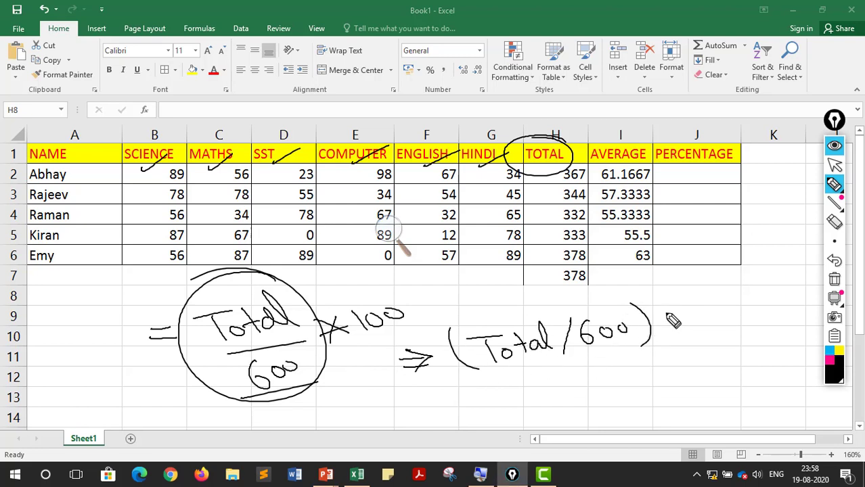
left_click_drag(662, 319, 686, 313)
mouse_move(667, 309)
left_mouse_down()
mouse_move(679, 329)
mouse_move(670, 330)
left_mouse_up()
mouse_move(691, 308)
left_mouse_down()
mouse_move(697, 323)
mouse_move(724, 311)
left_mouse_up()
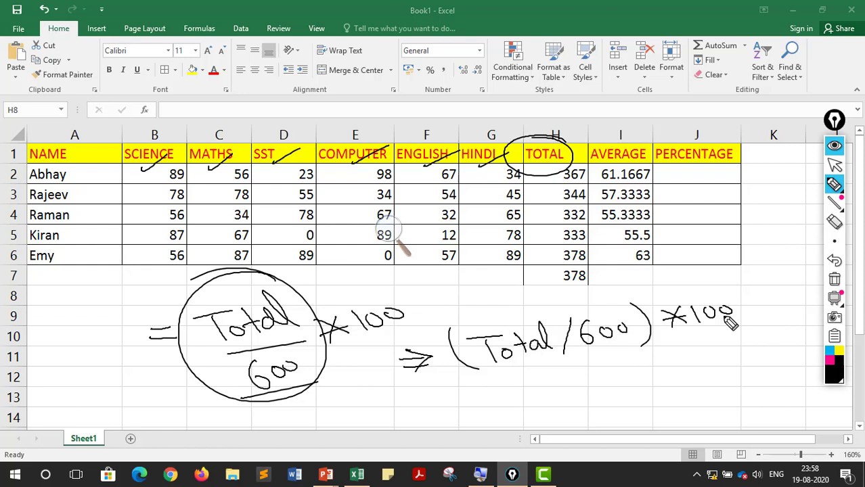
Strike out the matching zeros in the fraction formula and handwrite a circled "Total/6" with an arrow to a circled "Average".
left_click_drag(400, 293, 397, 331)
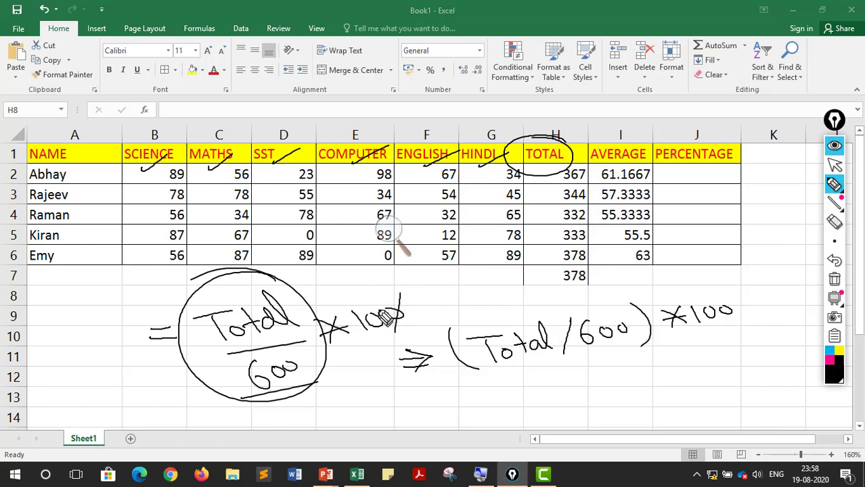
left_click_drag(297, 359, 287, 367)
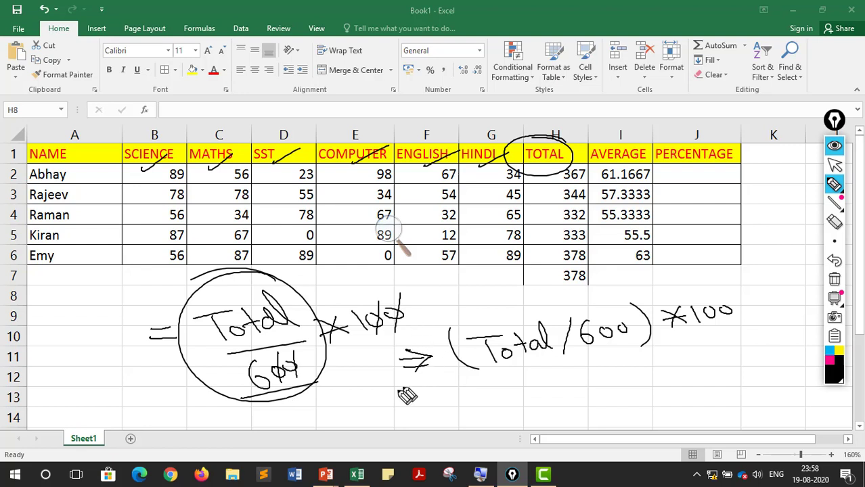
left_click_drag(392, 394, 418, 392)
left_click_drag(391, 406, 463, 387)
mouse_move(449, 392)
left_mouse_down()
mouse_move(452, 407)
mouse_move(521, 392)
mouse_move(536, 408)
mouse_move(554, 404)
left_mouse_up()
left_click_drag(474, 417, 565, 410)
mouse_move(528, 369)
left_mouse_down()
mouse_move(606, 387)
mouse_move(599, 398)
mouse_move(635, 368)
mouse_move(648, 398)
mouse_move(668, 383)
mouse_move(728, 380)
mouse_move(728, 388)
left_mouse_up()
left_click_drag(648, 405, 717, 400)
mouse_move(707, 346)
left_mouse_down()
mouse_move(599, 379)
mouse_move(683, 347)
left_mouse_up()
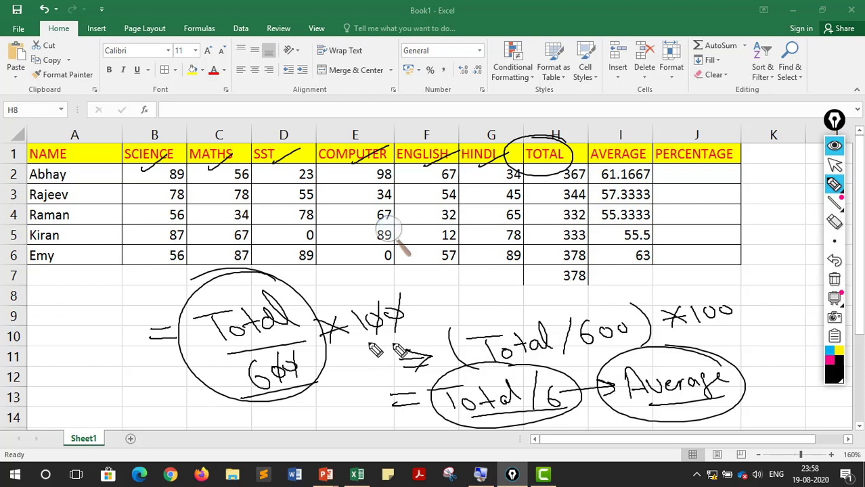
Handwrite a circled "Out of 100" note beside the fraction and tick the AVERAGE heading and values.
mouse_move(70, 310)
left_mouse_down()
mouse_move(75, 319)
mouse_move(96, 304)
mouse_move(142, 298)
mouse_move(181, 271)
left_mouse_up()
mouse_move(237, 258)
left_mouse_down()
mouse_move(62, 360)
mouse_move(115, 249)
mouse_move(232, 264)
left_mouse_up()
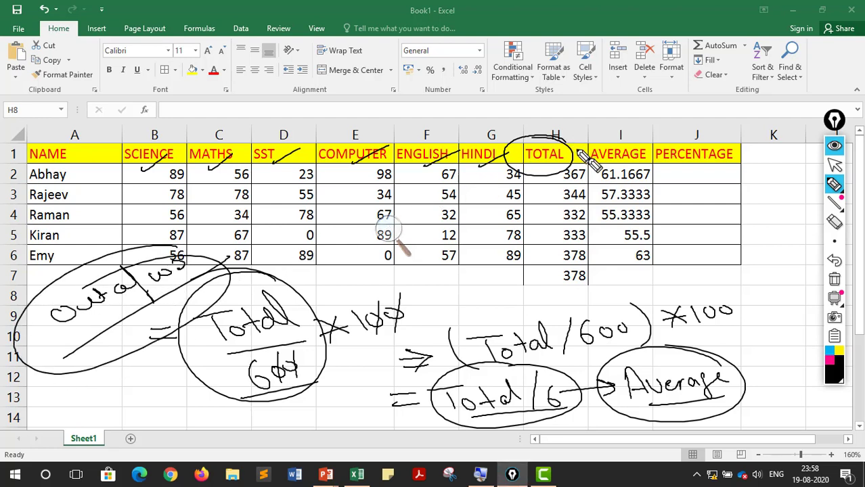
left_click_drag(646, 164, 655, 157)
left_click_drag(651, 182, 687, 173)
left_click_drag(654, 203, 683, 194)
left_click_drag(654, 224, 687, 215)
left_click_drag(650, 260, 691, 244)
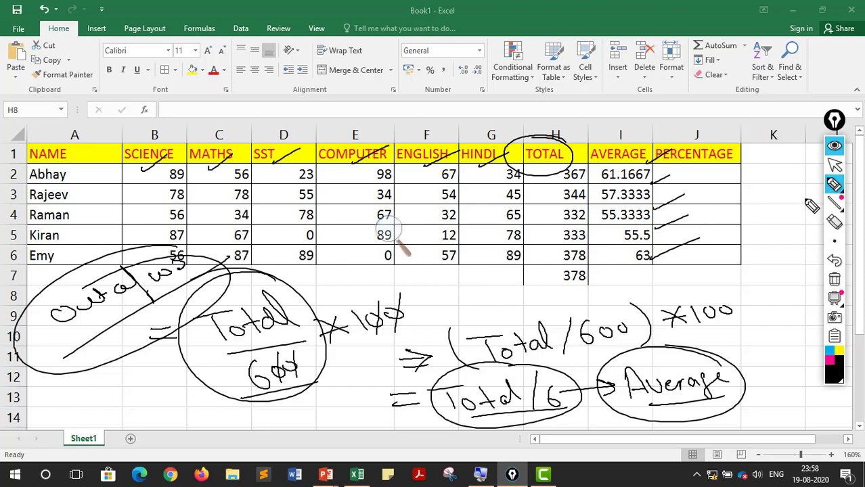
Circle the AVERAGE column and the AVERAGE and PERCENTAGE headings, strike through the first average, and clear all annotations.
left_click_drag(621, 132, 575, 181)
left_click_drag(579, 213, 612, 148)
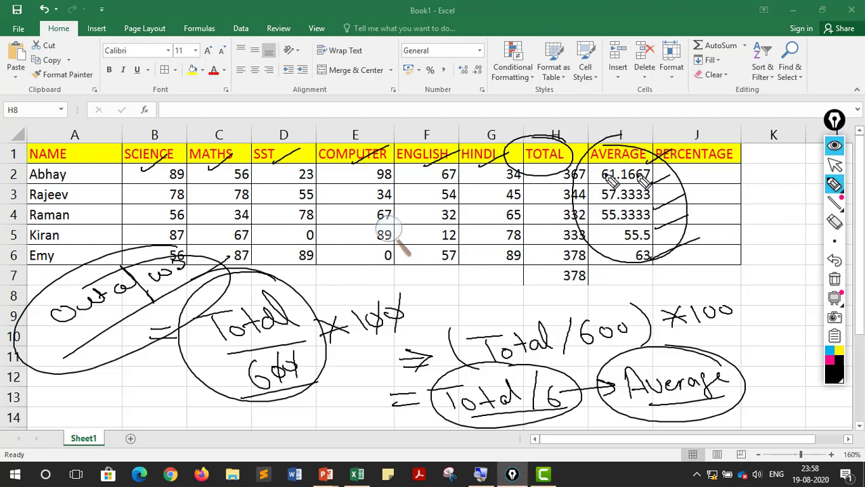
mouse_move(613, 182)
left_mouse_down()
mouse_move(632, 184)
mouse_move(680, 169)
left_mouse_up()
mouse_move(843, 195)
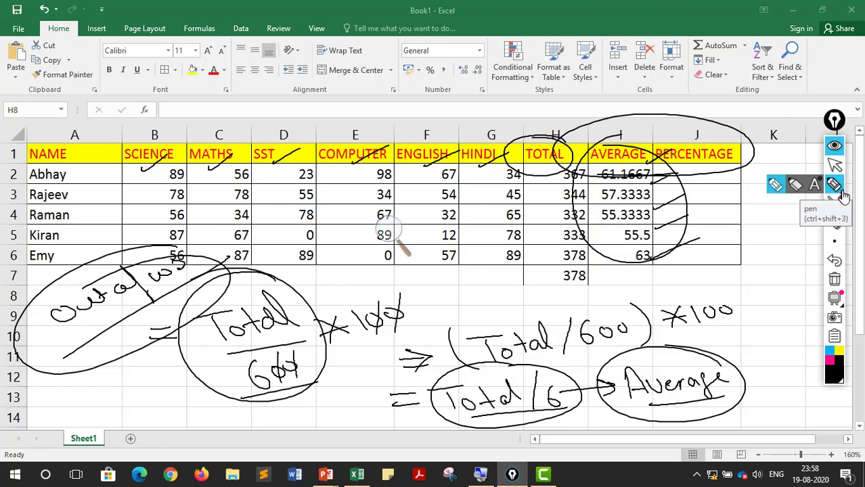
left_click(835, 281)
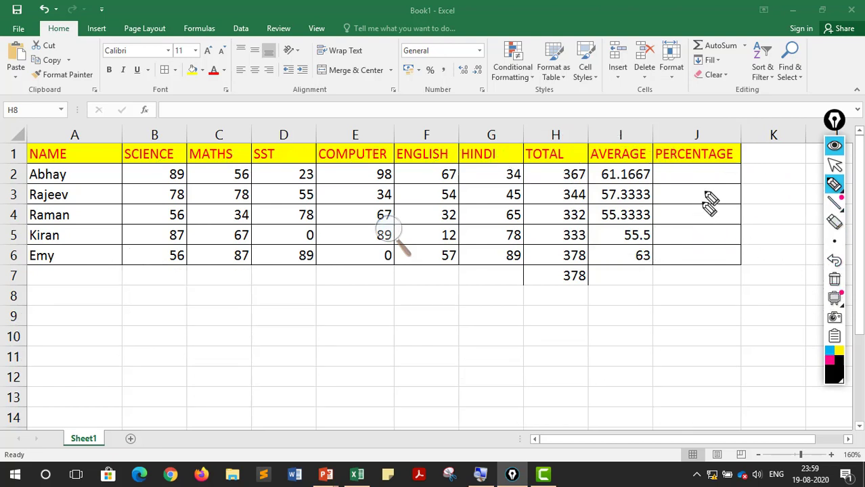
Return to the normal pointer and enter the percentage formula =(h2/600)*100 in cell J2, leaving it unconfirmed.
left_click(835, 166)
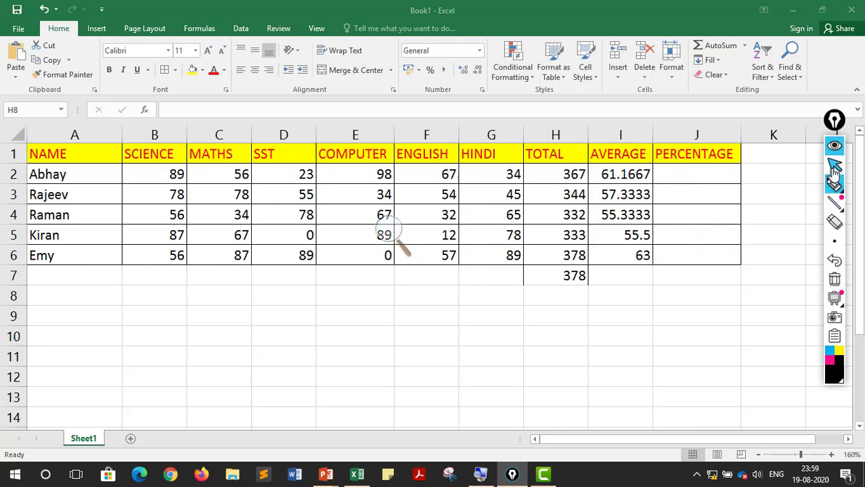
left_click(696, 171)
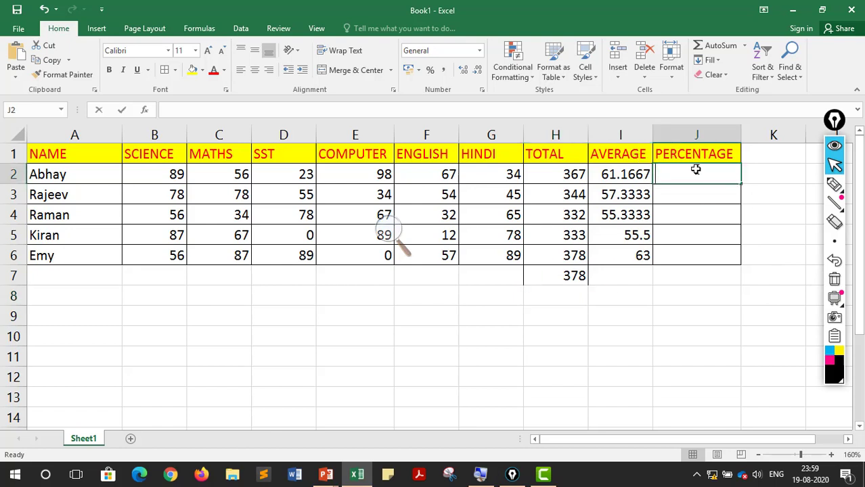
type("=")
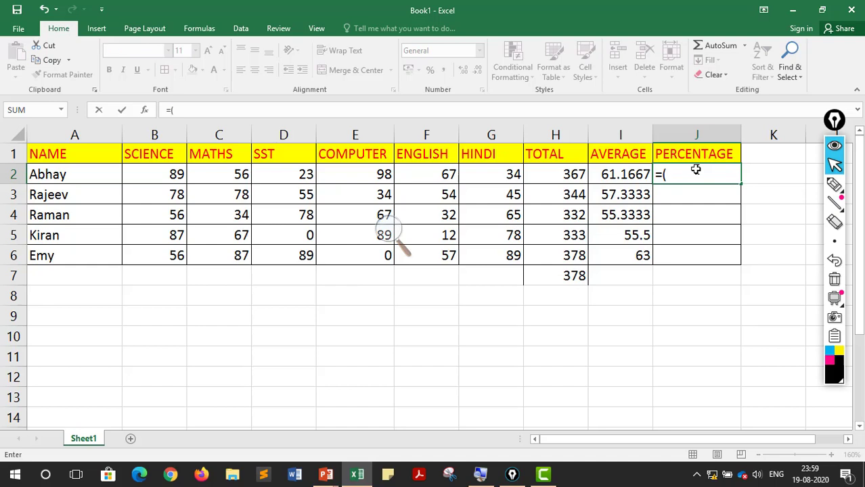
type("(h2/600)*100")
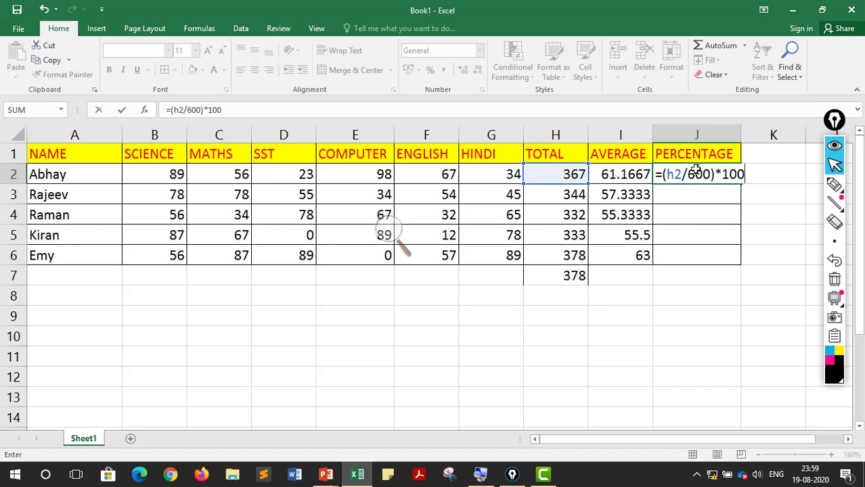
Handwrite the formula "=(H2/600)" times 100 in large characters below the table.
left_click(834, 185)
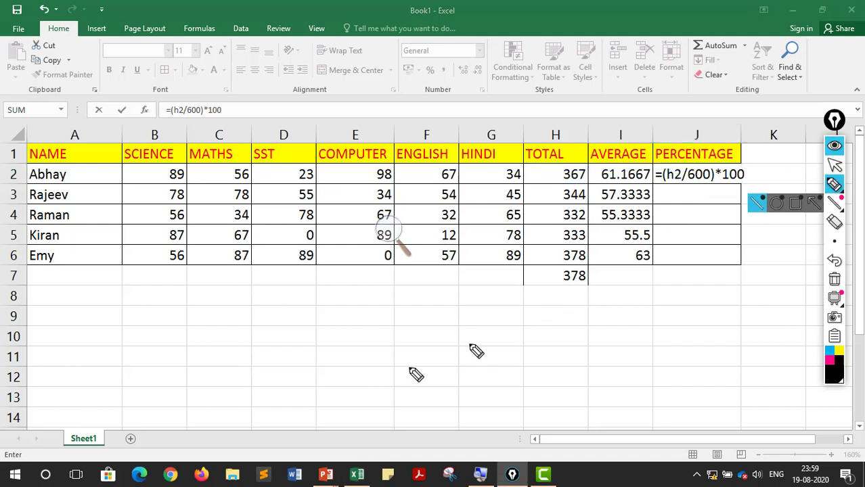
mouse_move(157, 335)
left_mouse_down()
mouse_move(201, 333)
mouse_move(204, 346)
mouse_move(247, 329)
mouse_move(270, 332)
mouse_move(269, 345)
left_mouse_up()
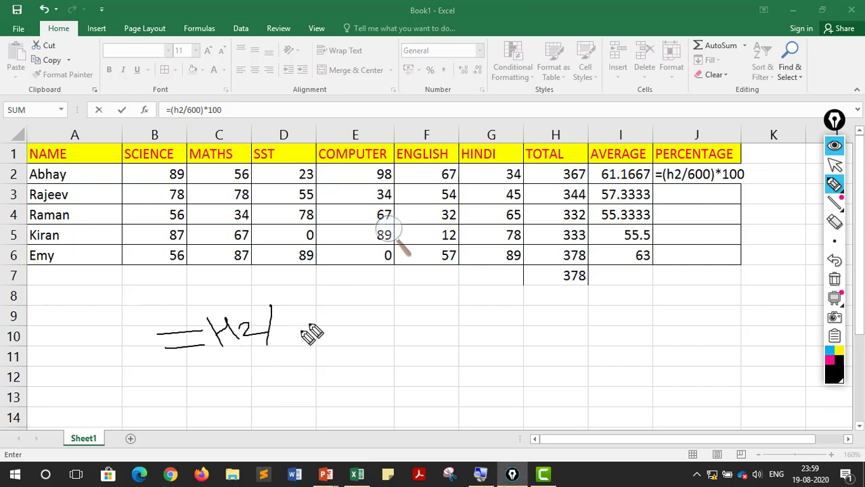
left_click_drag(298, 313, 292, 335)
mouse_move(310, 313)
left_mouse_down()
mouse_move(302, 331)
mouse_move(345, 317)
left_mouse_up()
left_click_drag(348, 296, 371, 333)
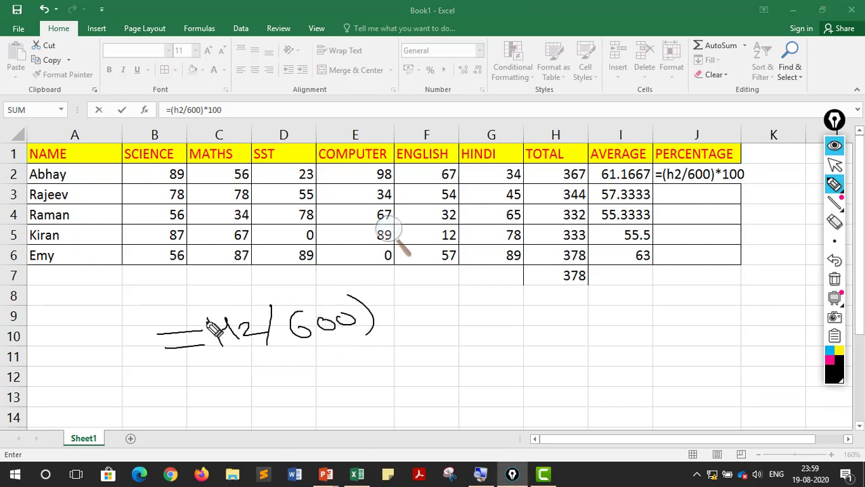
left_click_drag(211, 308, 221, 353)
left_click_drag(386, 304, 401, 323)
left_click_drag(401, 305, 387, 324)
left_click_drag(382, 317, 447, 301)
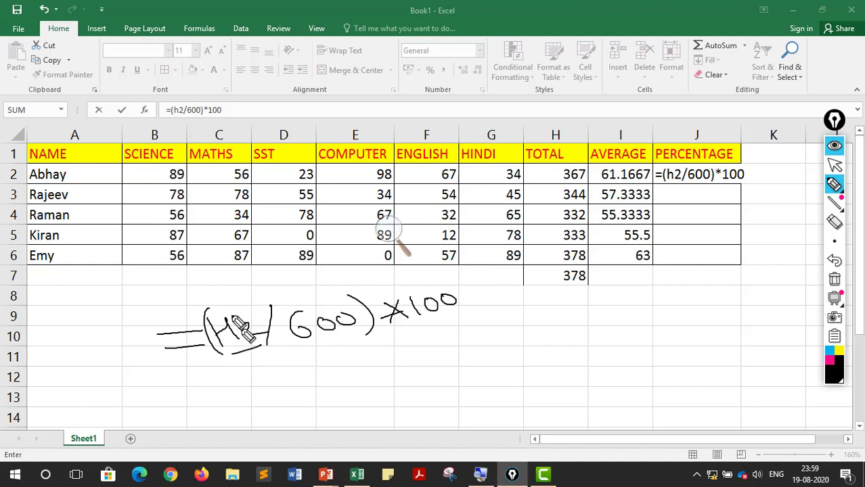
Draw arrows from H2 to the first student's name and total, underline 600 with an arrow, and clear all annotations.
mouse_move(233, 310)
left_mouse_down()
mouse_move(94, 169)
mouse_move(109, 184)
left_mouse_up()
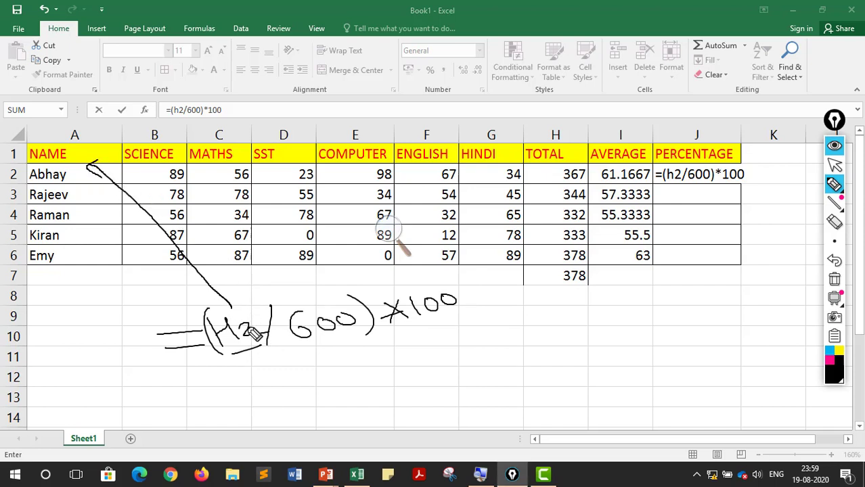
mouse_move(248, 324)
left_mouse_down()
mouse_move(278, 293)
mouse_move(543, 177)
left_mouse_up()
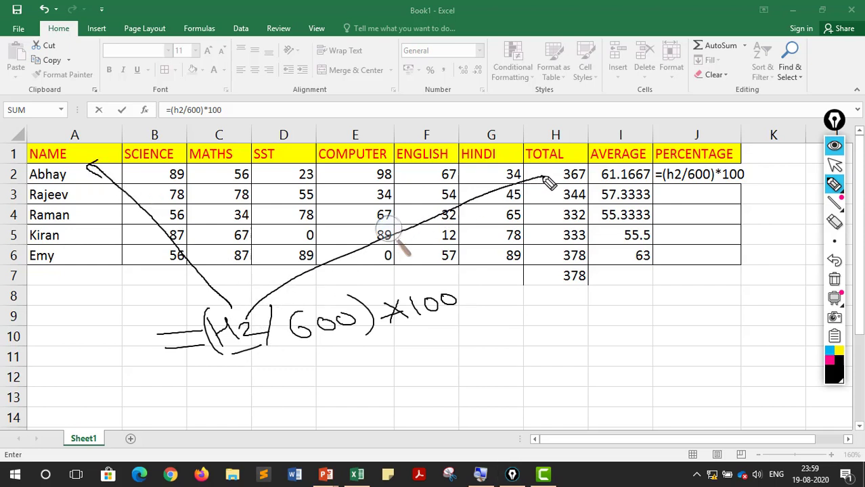
left_click_drag(303, 350, 352, 336)
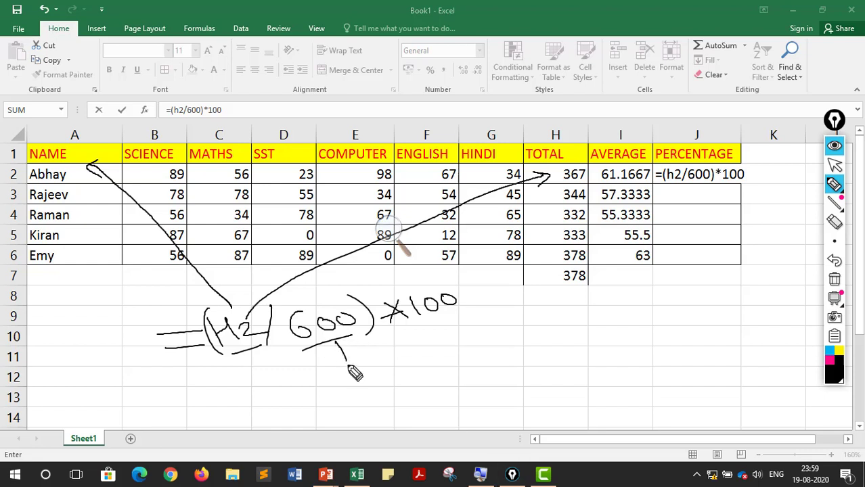
mouse_move(348, 367)
left_mouse_down()
mouse_move(340, 352)
mouse_move(351, 347)
left_mouse_up()
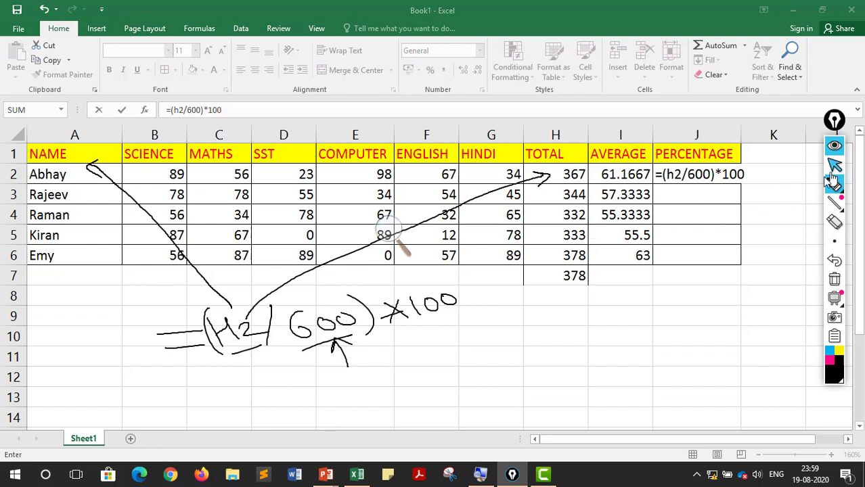
left_click(835, 278)
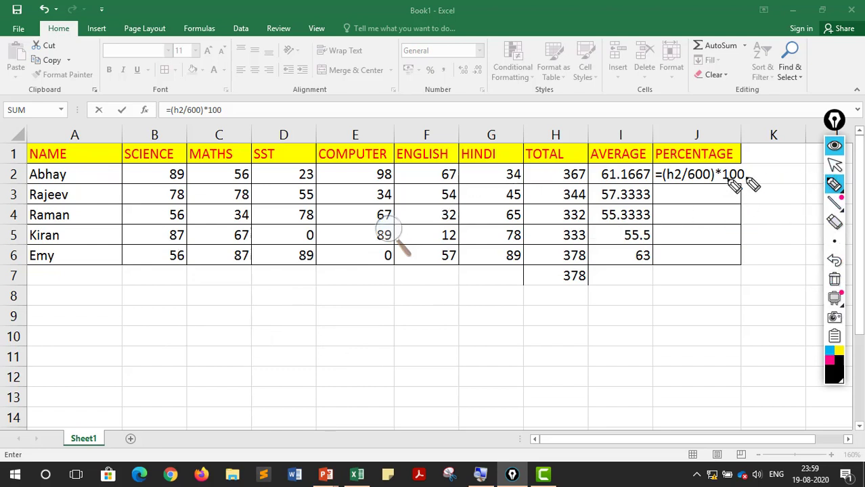
Confirm the percentage formula in cell J2 and fill it down through J6.
left_click(834, 165)
left_click(726, 175)
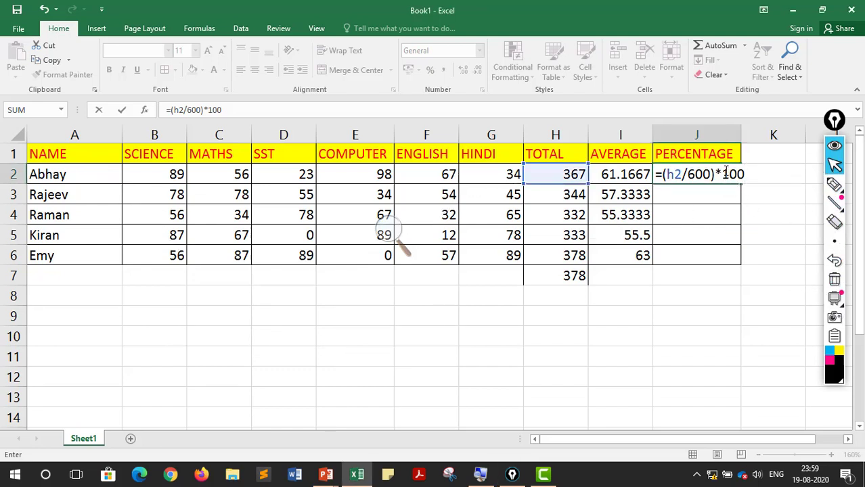
key("Return")
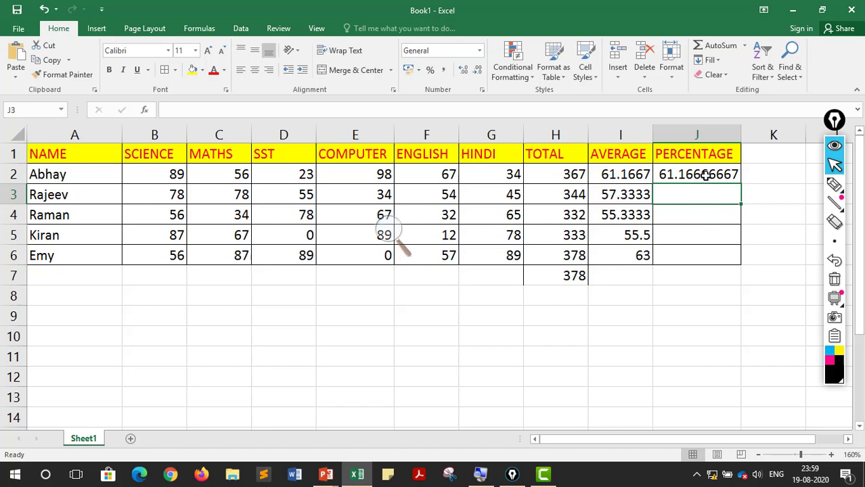
left_click(706, 175)
left_click_drag(742, 183, 730, 261)
left_click_drag(716, 330, 700, 324)
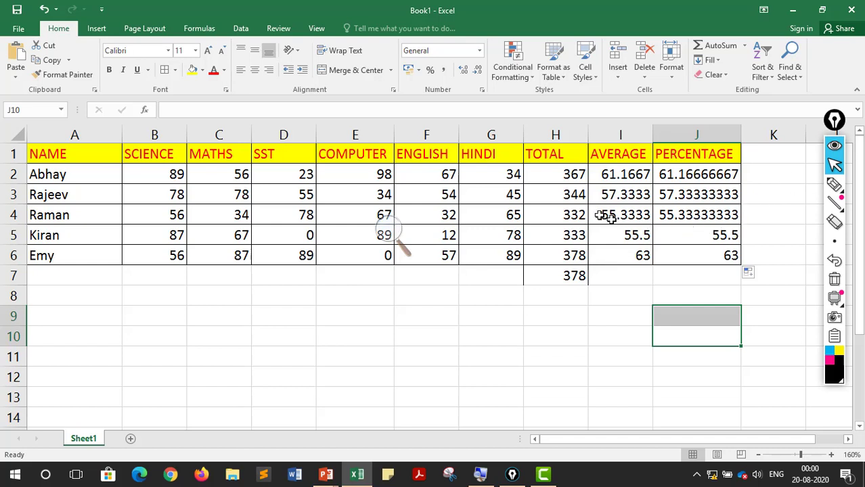
Handwrite a circled asterisk and an underlined, circled "Total 10%" note below the table, and return to the normal pointer.
left_click(834, 184)
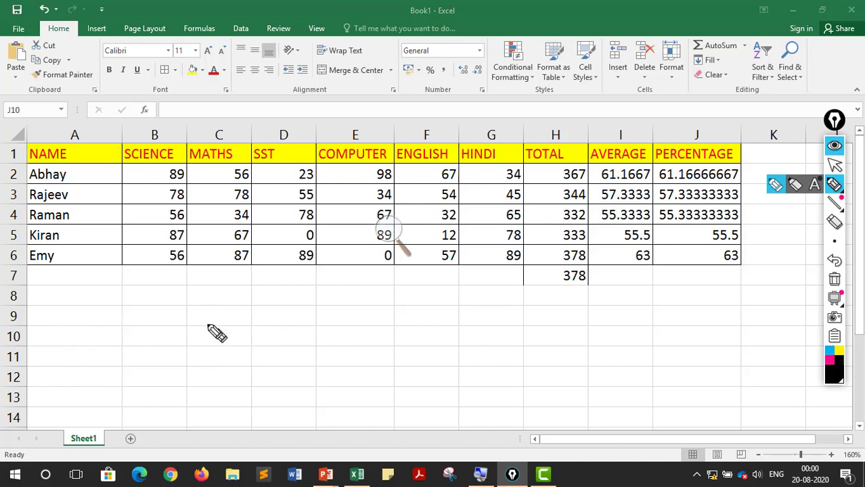
mouse_move(195, 308)
left_mouse_down()
mouse_move(201, 325)
mouse_move(189, 327)
mouse_move(233, 313)
mouse_move(274, 324)
mouse_move(294, 308)
mouse_move(303, 325)
mouse_move(327, 323)
left_mouse_up()
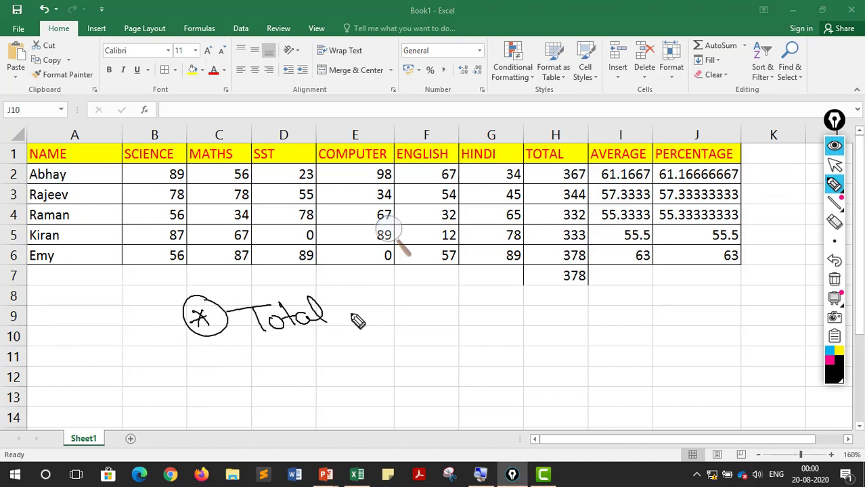
mouse_move(357, 295)
left_mouse_down()
mouse_move(359, 326)
mouse_move(374, 308)
mouse_move(399, 305)
left_mouse_up()
left_click_drag(411, 292, 405, 327)
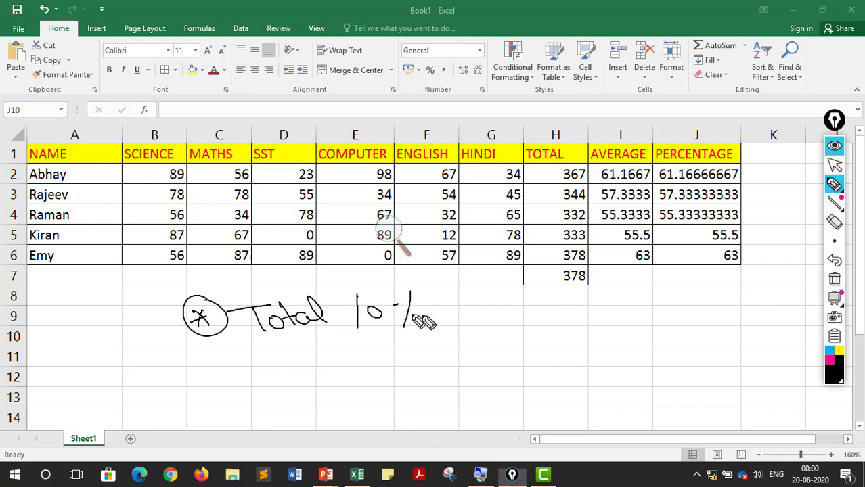
left_click(420, 313)
left_click_drag(289, 360, 417, 333)
left_click_drag(414, 298, 413, 295)
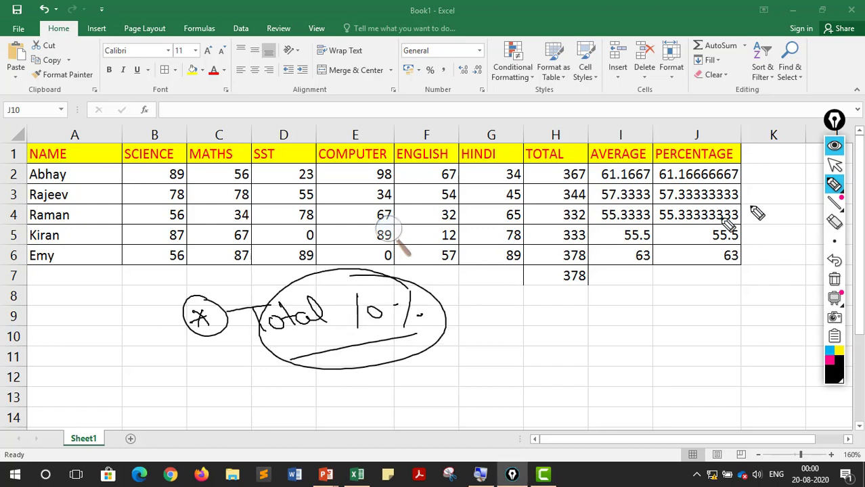
left_click(834, 165)
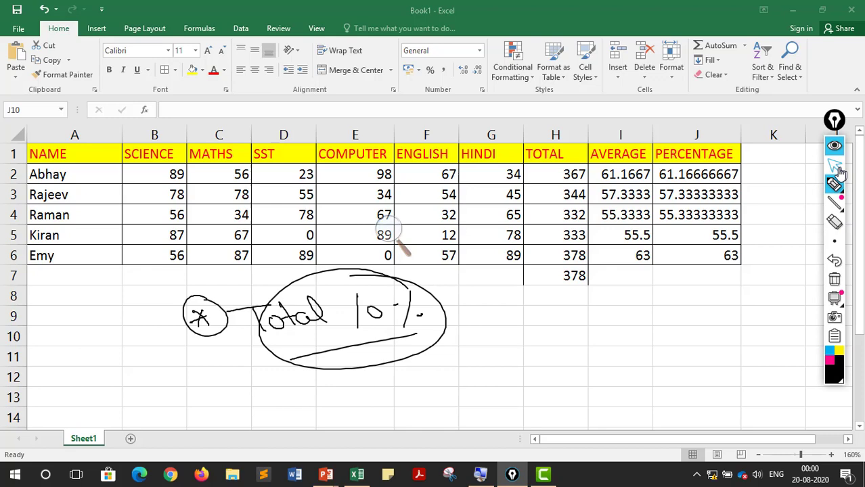
Enter the header "10% of total" in cell K1 and widen column K to fit it.
left_click(775, 152)
mouse_move(834, 122)
left_mouse_down()
mouse_move(630, 174)
mouse_move(291, 170)
mouse_move(177, 130)
mouse_move(12, 132)
mouse_move(614, 154)
mouse_move(856, 134)
left_mouse_up()
left_click(774, 154)
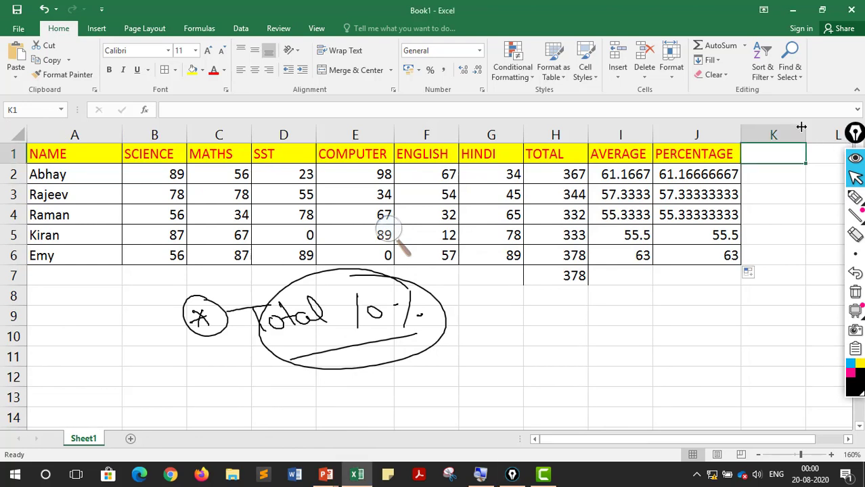
type("10% of total")
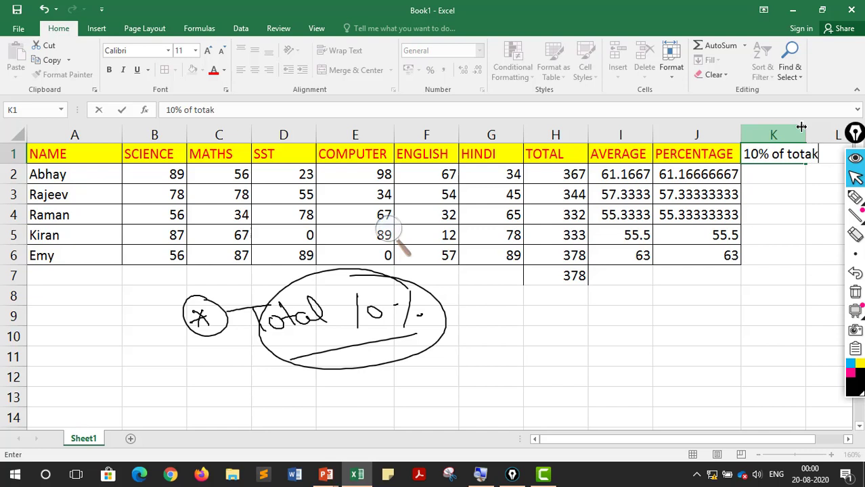
key("Return")
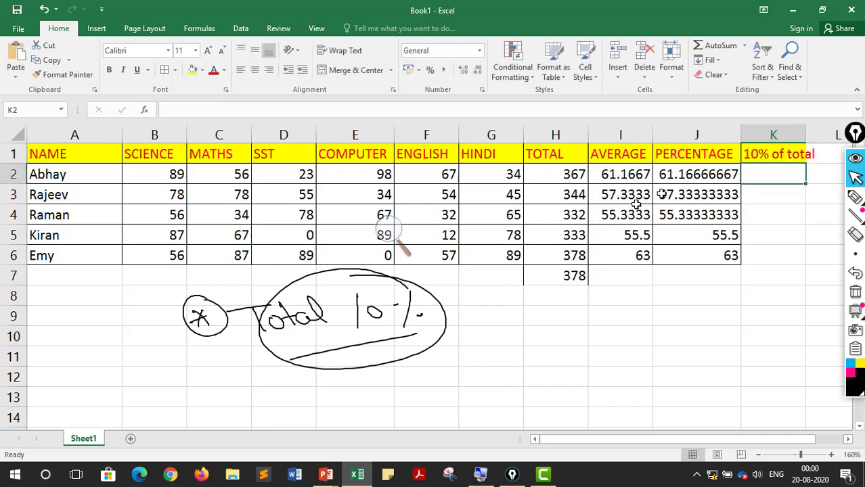
left_click(806, 134)
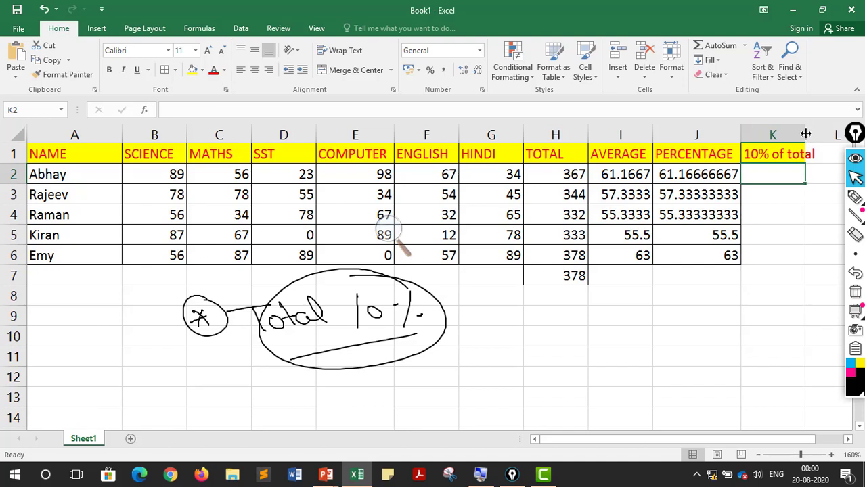
left_click_drag(805, 134, 823, 134)
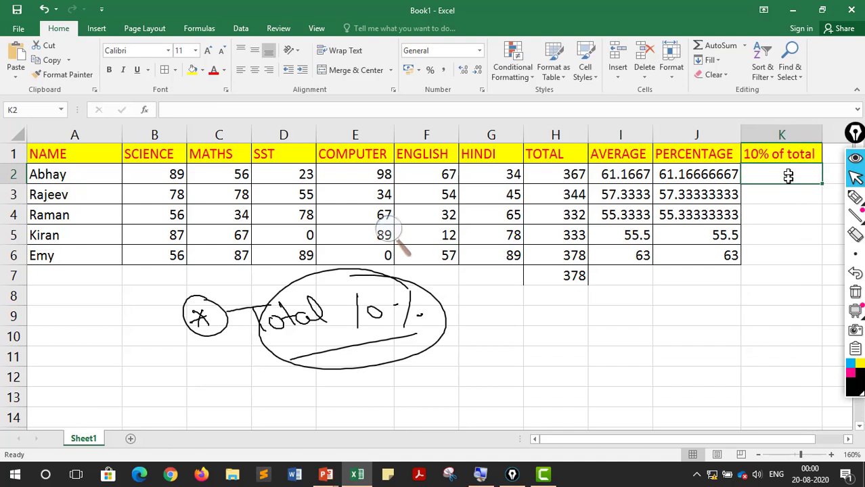
Circle the total in H2, handwrite "H2*10/100" below the table with 10/100 circled and underlined, and return to the normal pointer.
left_click(554, 180)
left_click(855, 197)
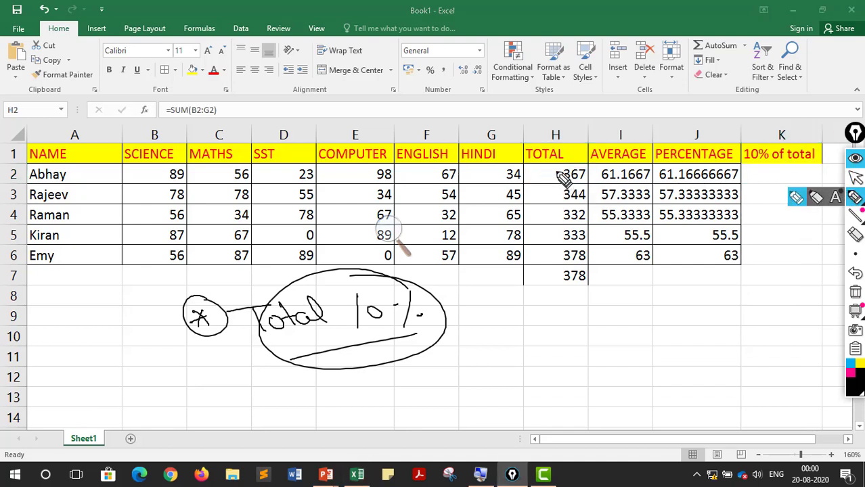
left_click_drag(546, 183, 576, 187)
mouse_move(497, 329)
left_mouse_down()
mouse_move(499, 355)
mouse_move(513, 339)
left_mouse_up()
mouse_move(512, 327)
left_mouse_down()
mouse_move(515, 349)
mouse_move(569, 338)
left_mouse_up()
left_click_drag(567, 322, 549, 339)
left_click_drag(545, 331, 590, 330)
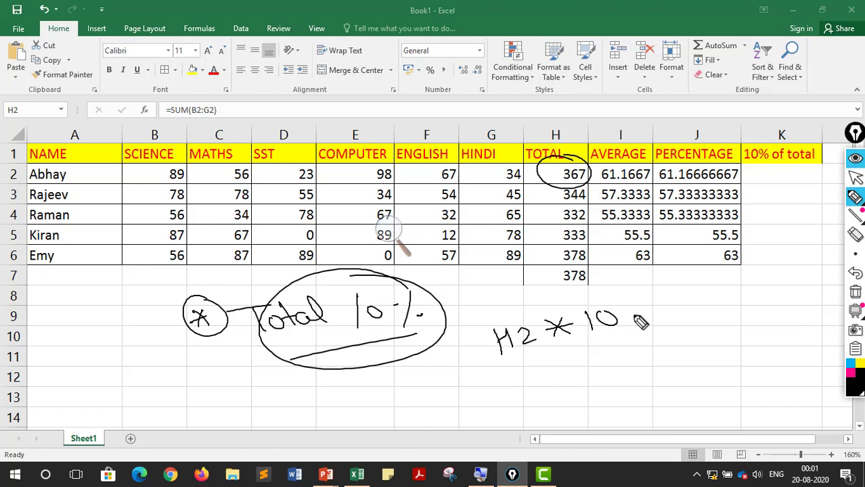
mouse_move(633, 309)
left_mouse_down()
mouse_move(620, 338)
mouse_move(690, 315)
mouse_move(634, 347)
left_mouse_up()
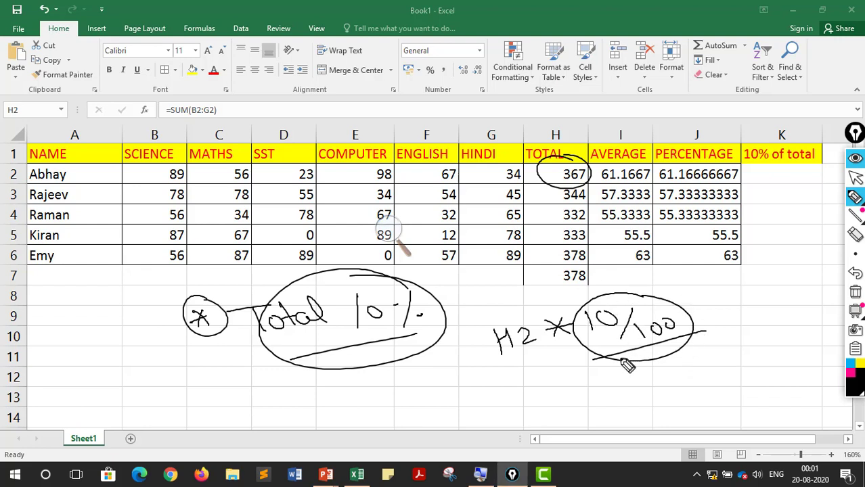
left_click(856, 178)
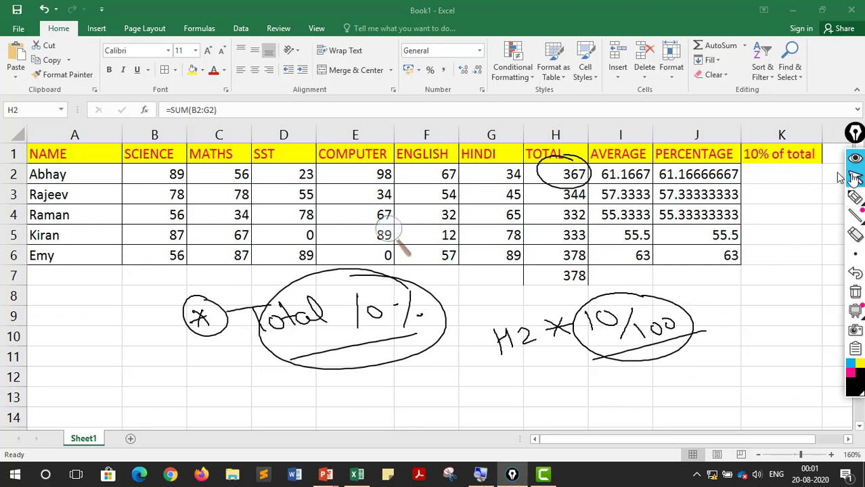
Enter the formula =h2*10/100 in cell K2 and fill it down through K6.
left_click(780, 190)
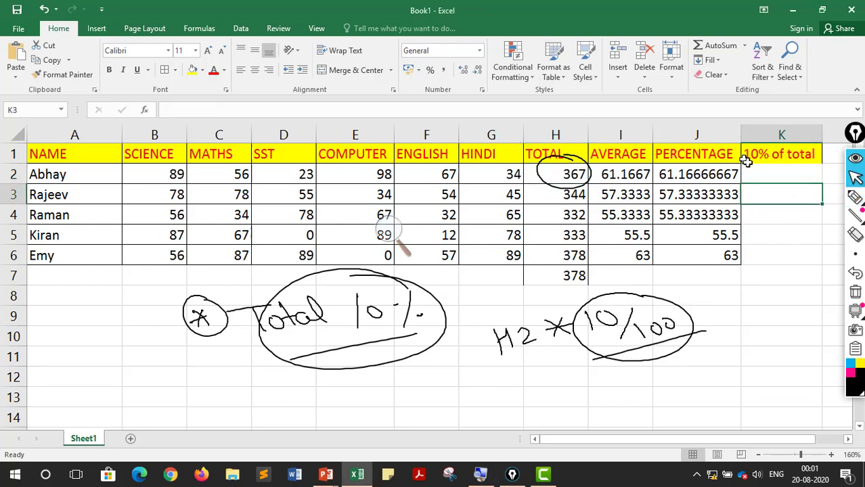
left_click(779, 174)
type("=")
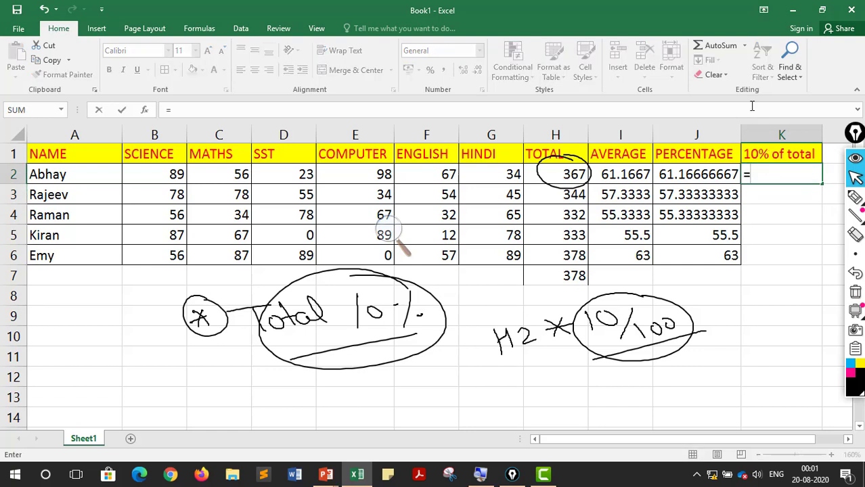
type("h2")
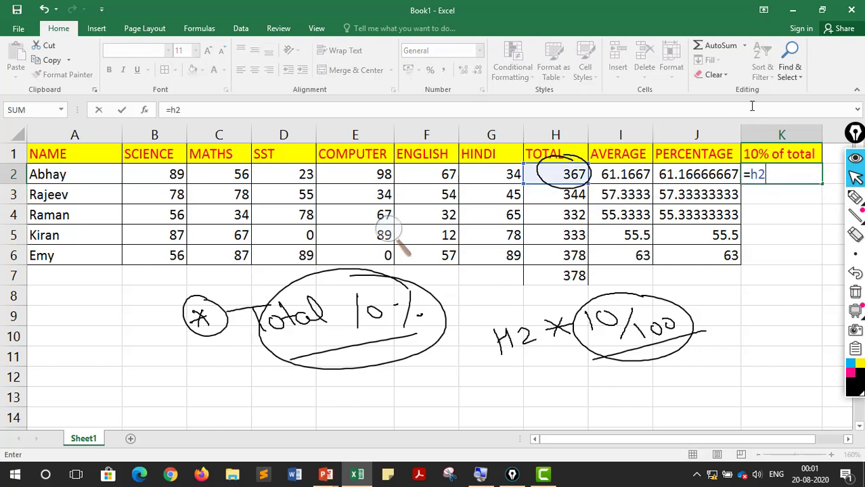
type("*10/100")
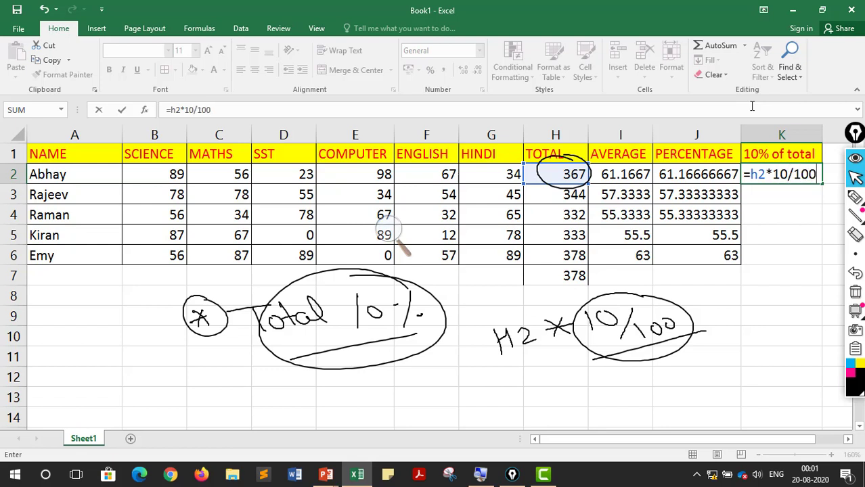
key("Return")
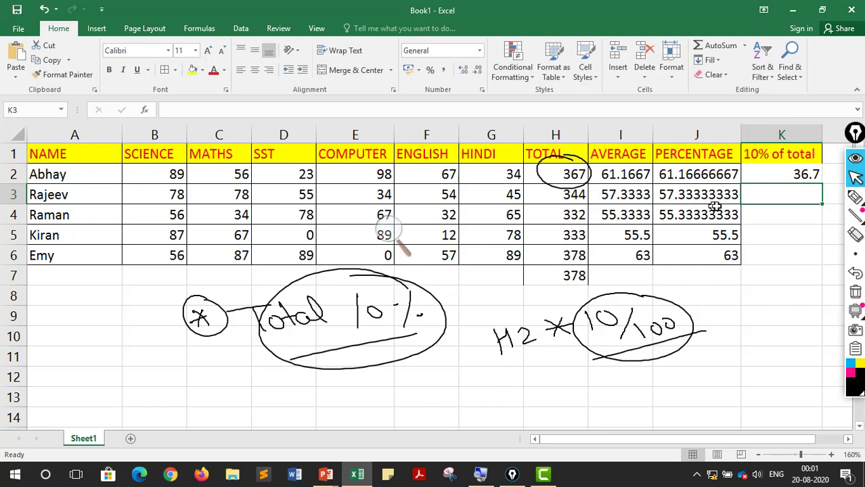
left_click(810, 174)
left_click_drag(821, 185, 812, 261)
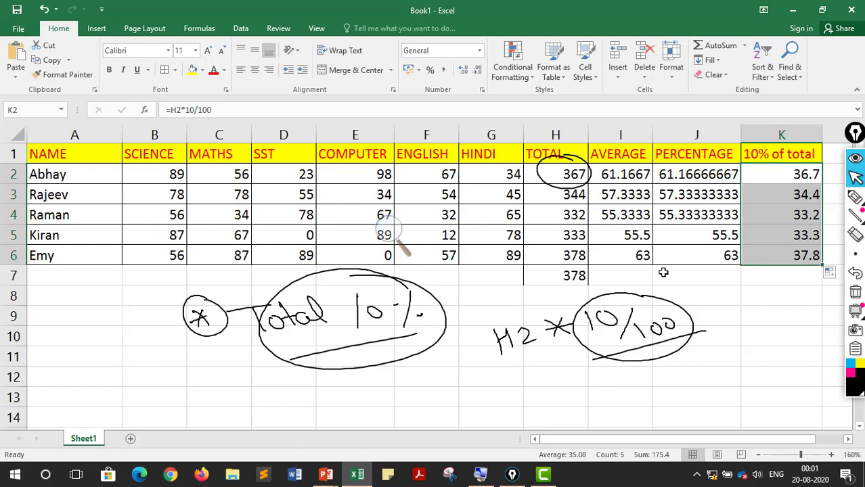
Clear all handwritten annotations from the screen and close the Magnifier.
left_click(855, 292)
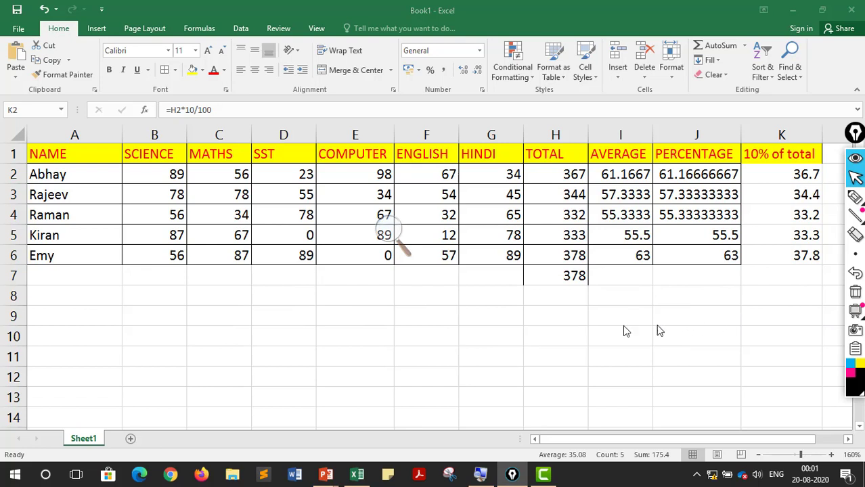
left_click(387, 230)
left_click_drag(436, 226, 398, 362)
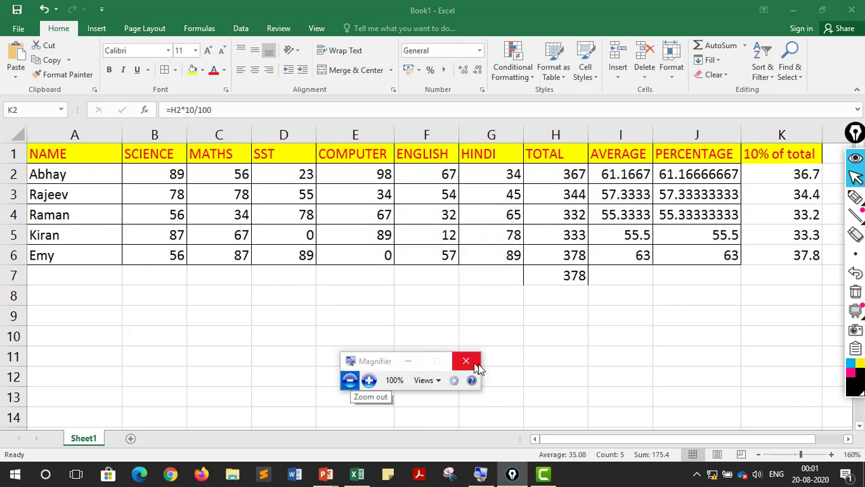
left_click(475, 362)
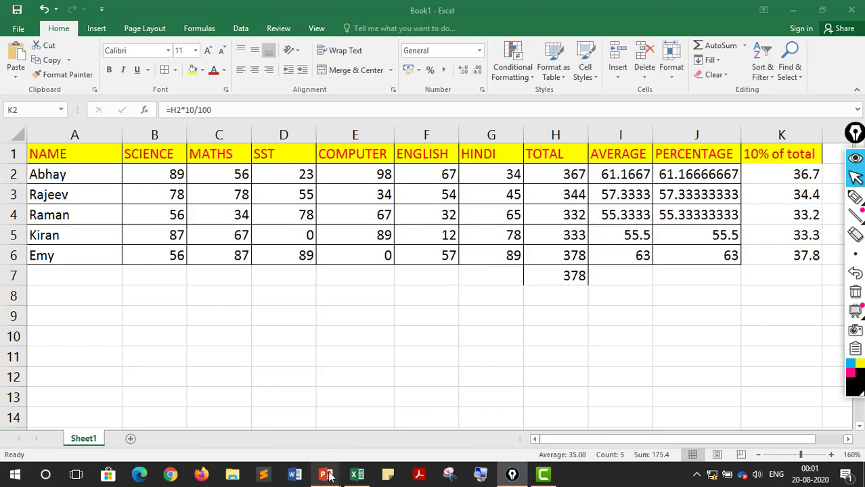
Switch to the running PowerPoint slide show and advance to the closing "Thank you for watching this video" slide.
mouse_move(326, 474)
left_click(397, 422)
key("Right")
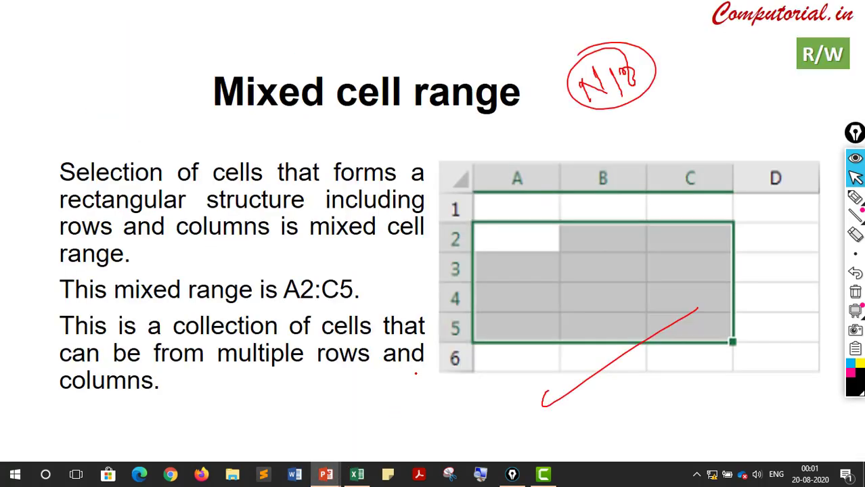
key("Right")
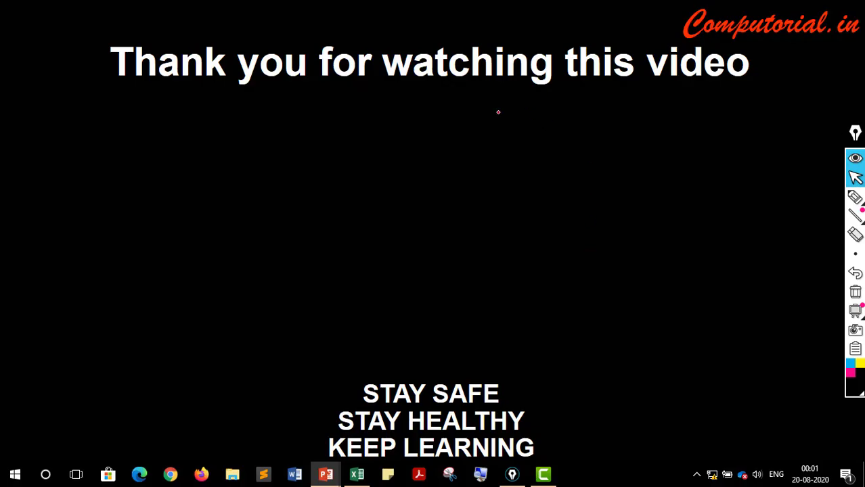
Draw tick marks below the "Thank you for watching this video" title and beside STAY SAFE, STAY HEALTHY and KEEP LEARNING.
left_click_drag(394, 112, 482, 74)
left_click_drag(518, 385, 558, 374)
left_click_drag(551, 414, 582, 404)
left_click_drag(559, 444, 589, 429)
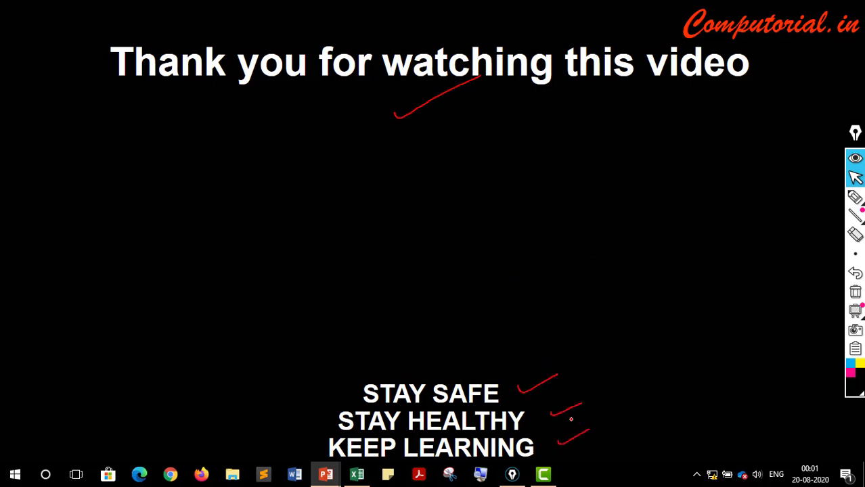
Draw a line with an arrow pointing up to it on each side of the closing text, and a circle in the slide's middle.
mouse_move(138, 401)
left_mouse_down()
mouse_move(161, 435)
mouse_move(135, 399)
mouse_move(161, 403)
left_mouse_up()
left_click_drag(82, 375, 215, 360)
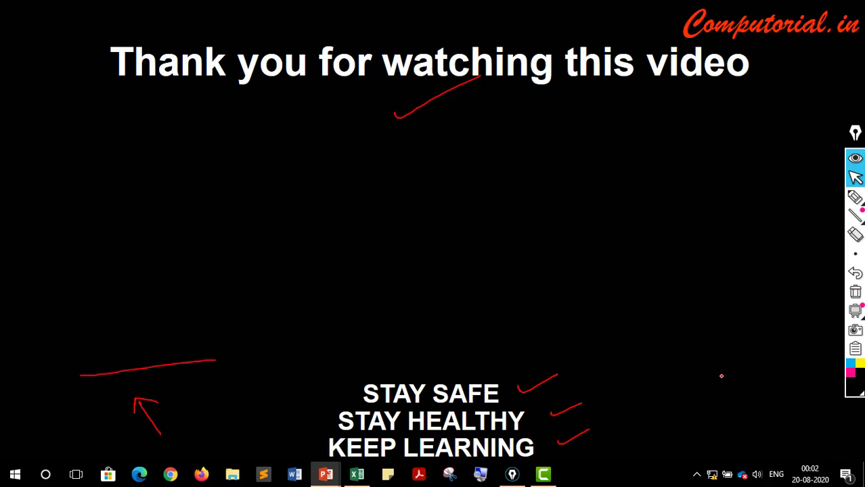
mouse_move(722, 376)
left_mouse_down()
mouse_move(737, 410)
mouse_move(738, 375)
mouse_move(789, 363)
left_mouse_up()
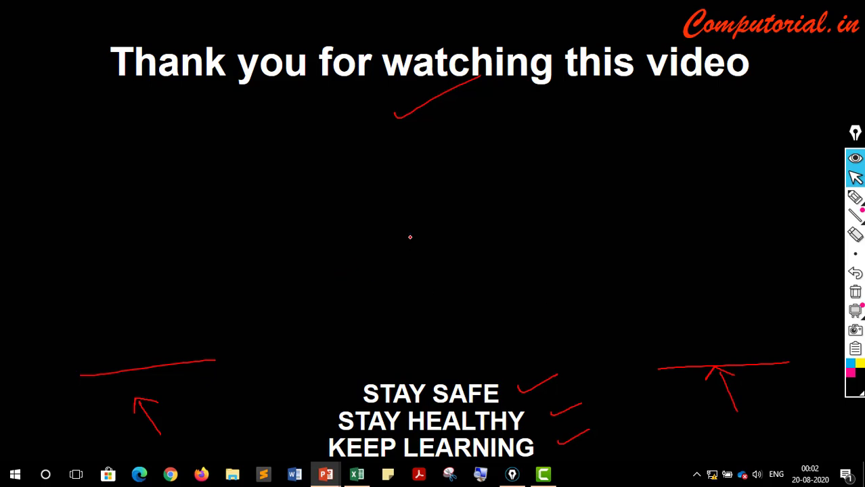
left_click_drag(382, 201, 375, 226)
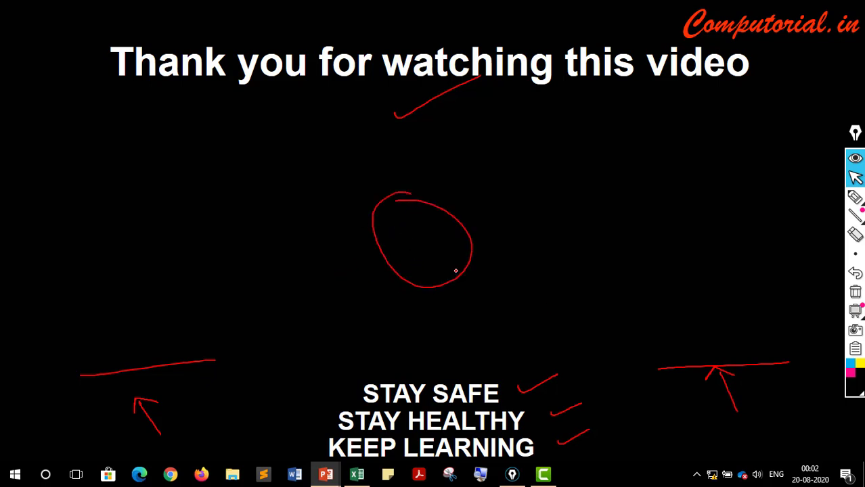